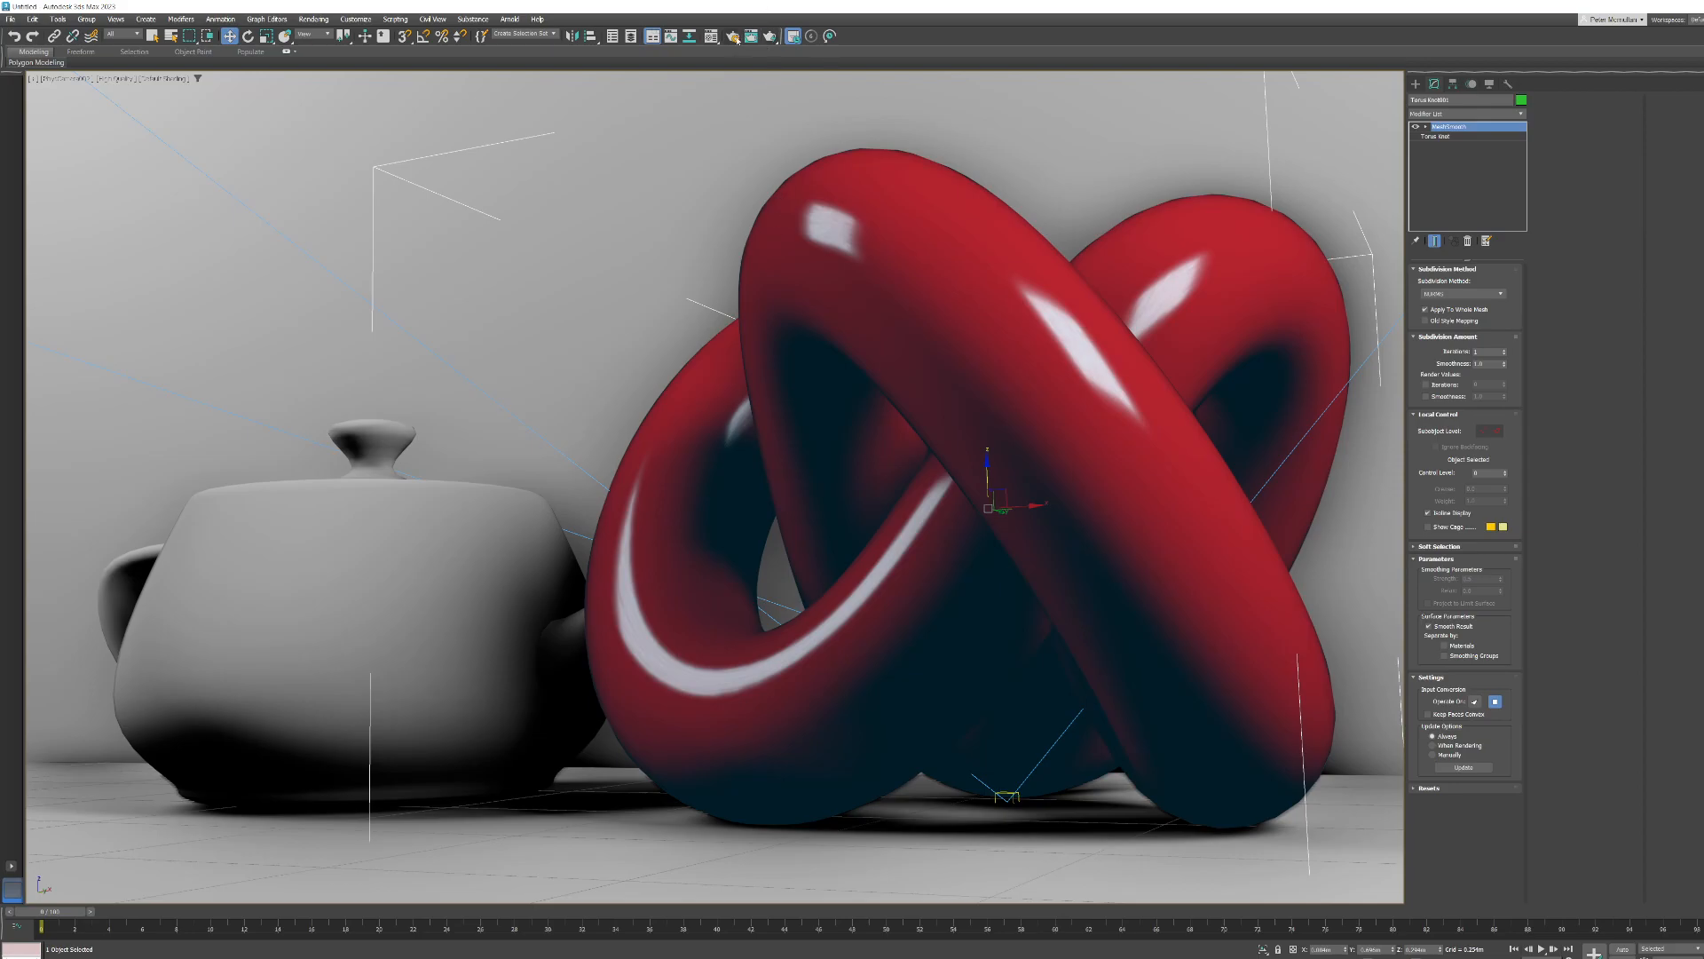
Render the physical camera view of the teapot and torus knot and reposition the rendered frame window
left_click(770, 37)
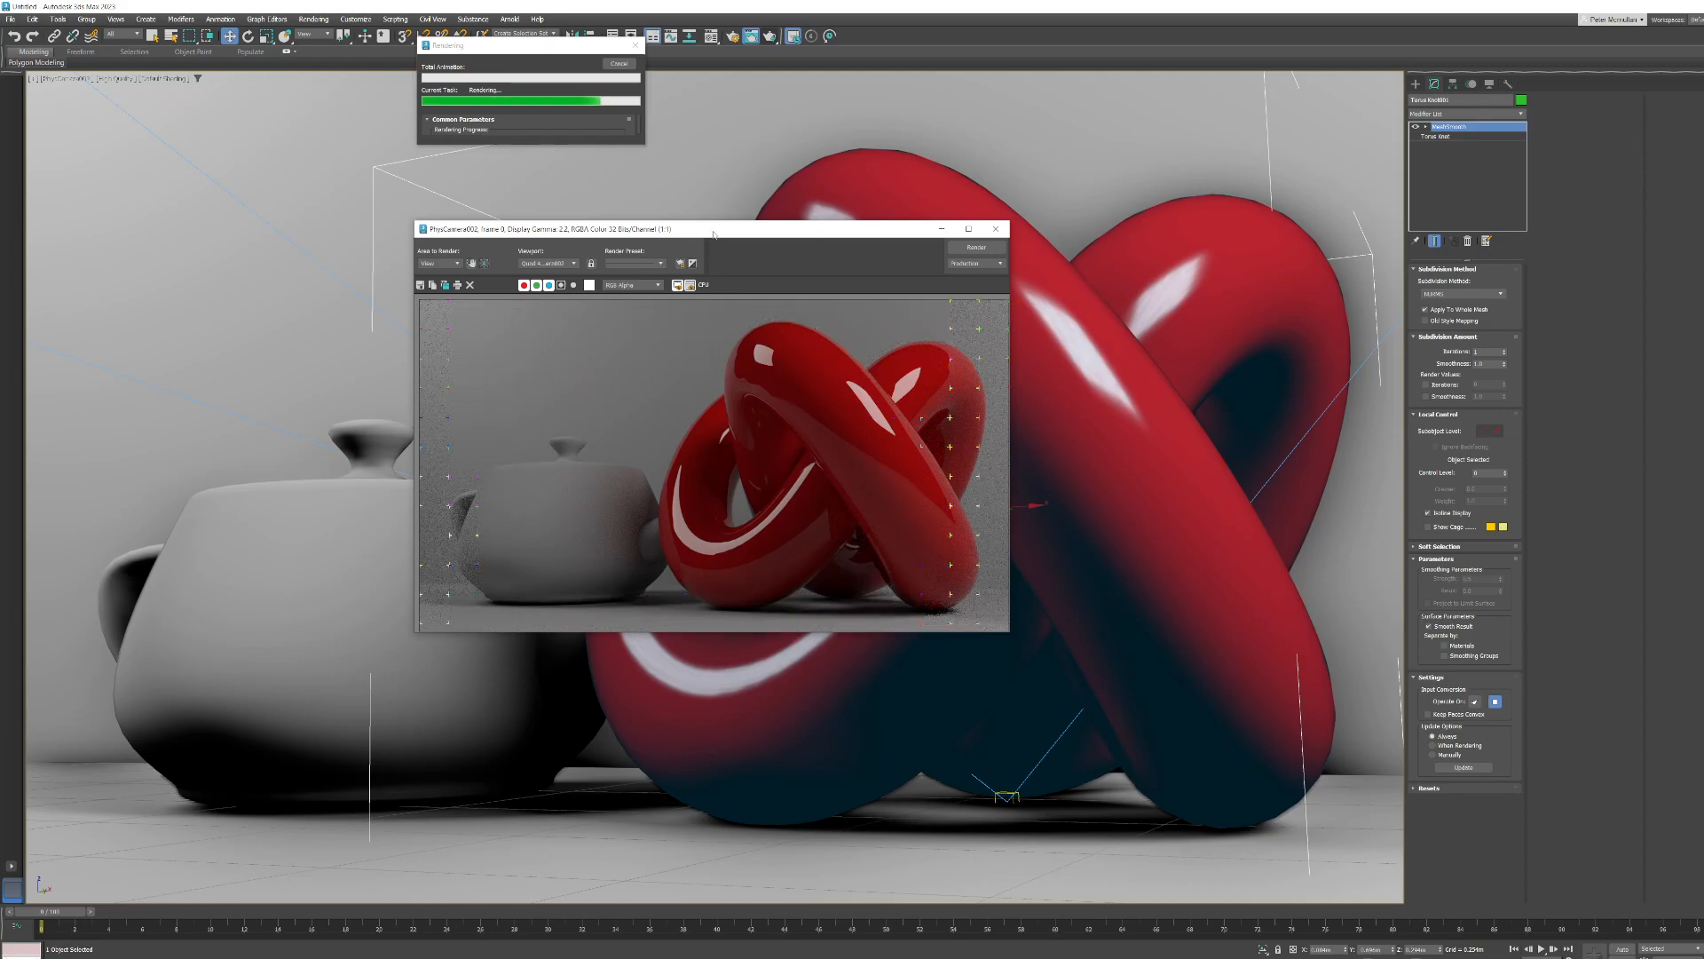
left_click_drag(713, 233, 755, 219)
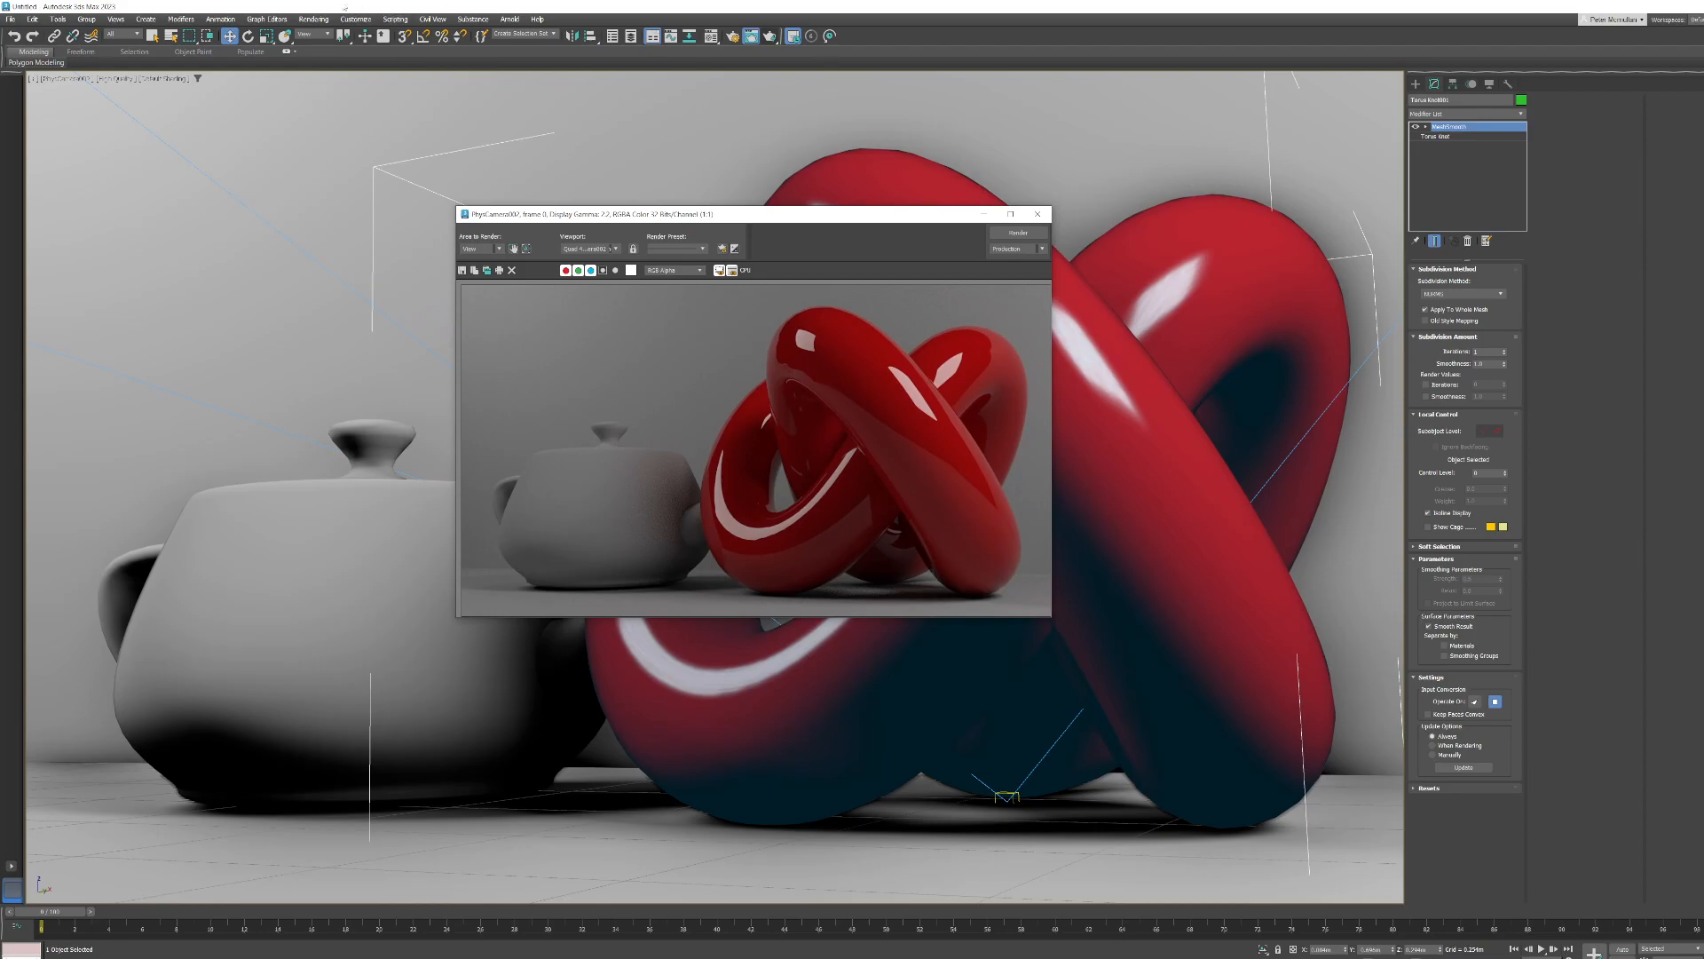
Open the environment and exposure settings beside the rendered frame and generate an exposure preview
left_click(314, 19)
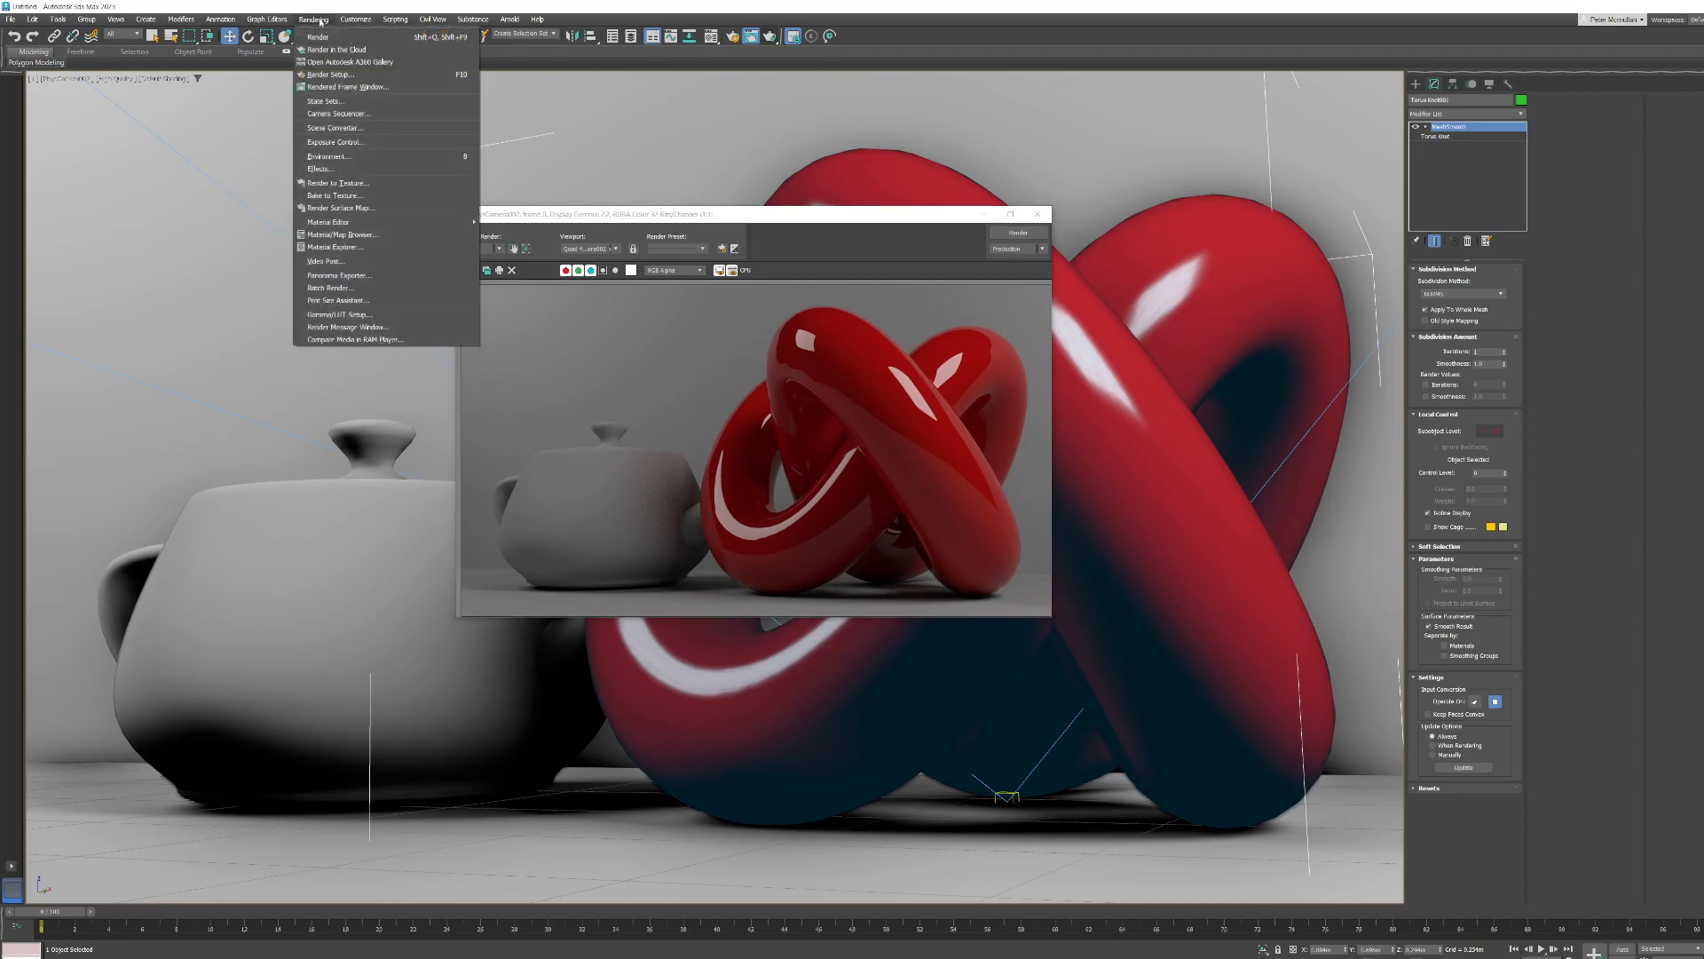
left_click(337, 157)
left_click_drag(395, 168, 283, 173)
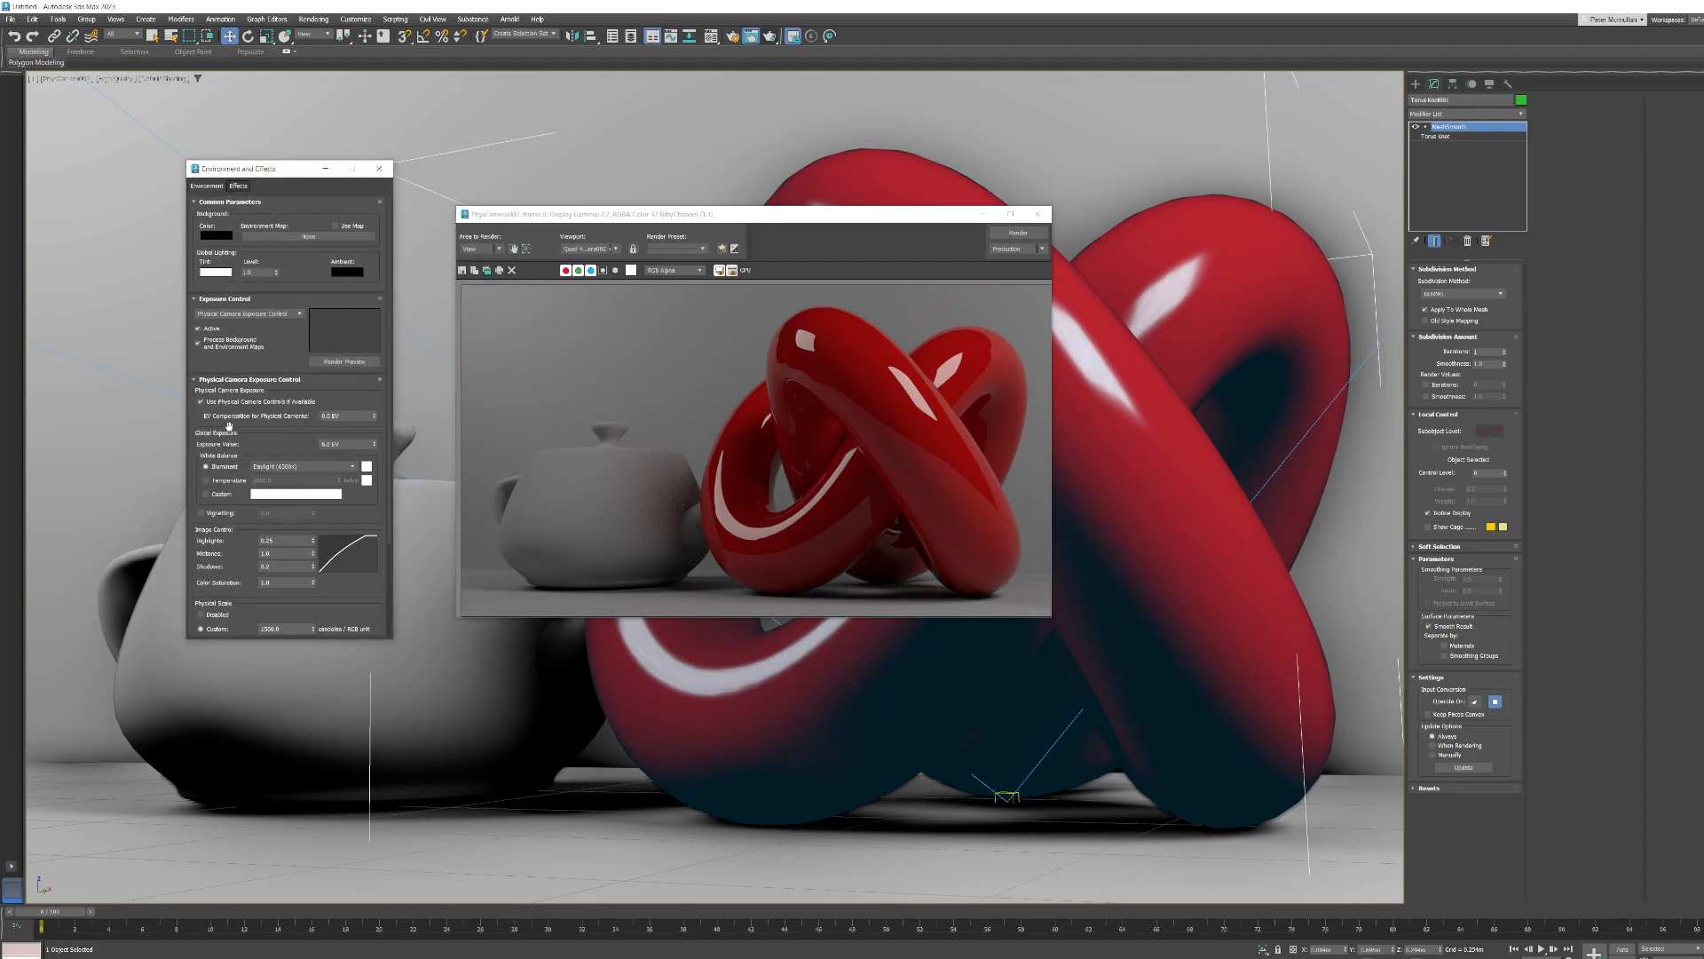
left_click(329, 362)
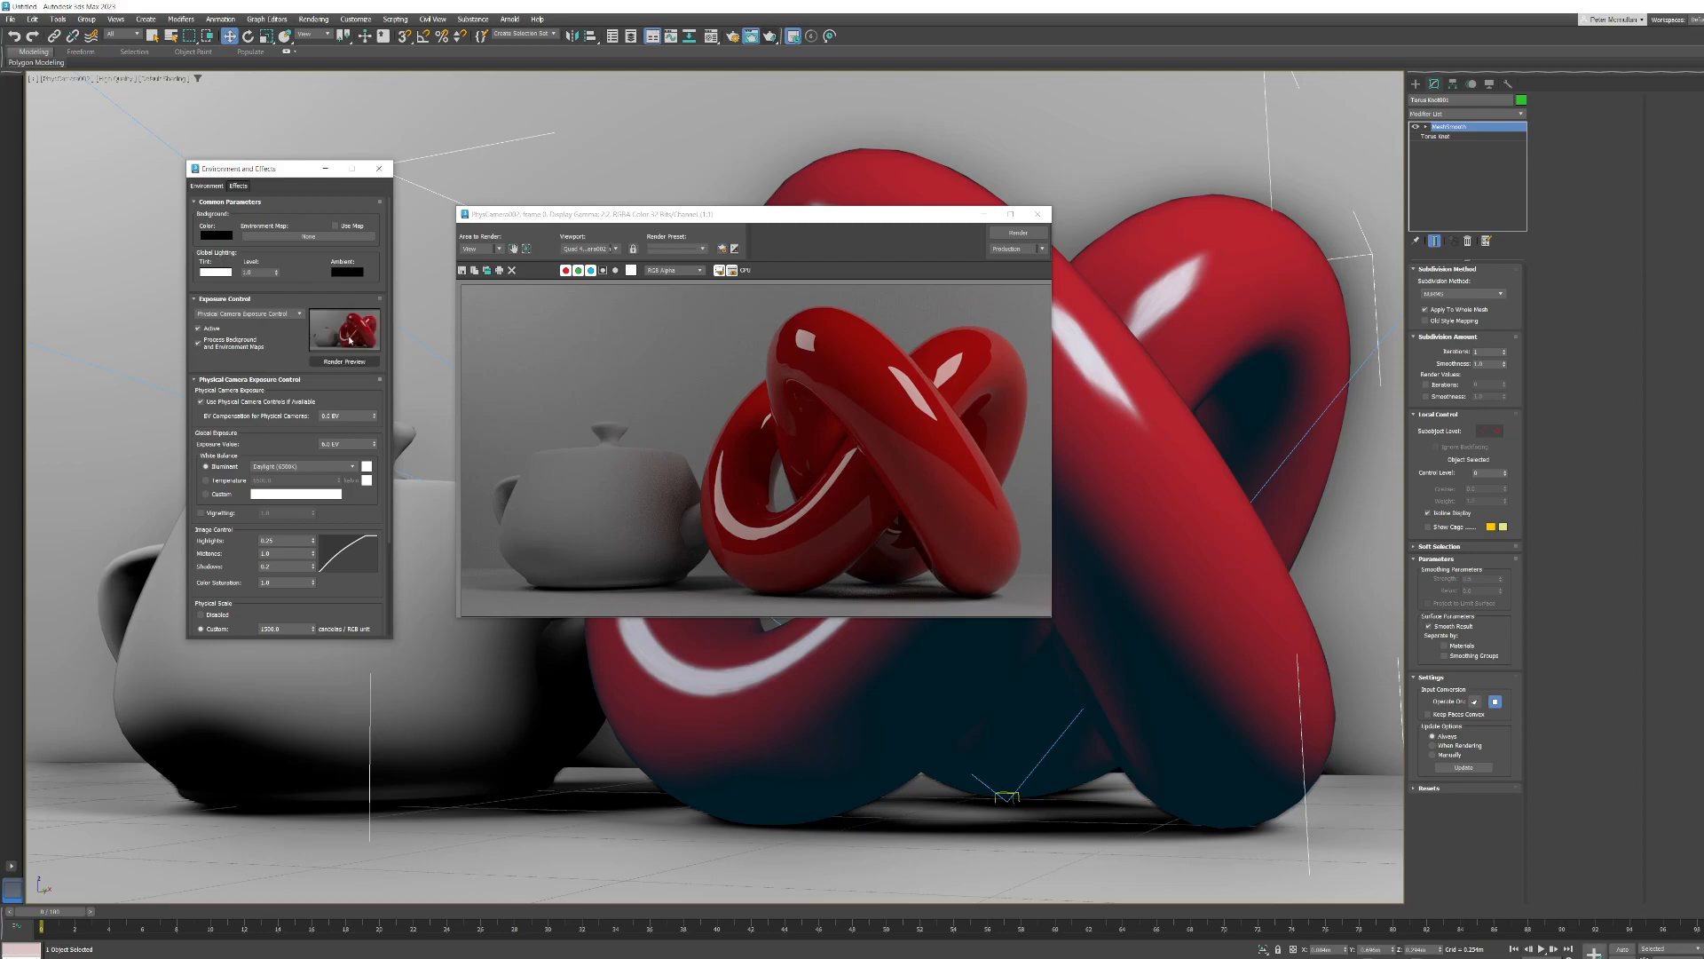
Raise the EV compensation for physical cameras to 2.4 and render the camera view again
left_click(374, 441)
left_click_drag(375, 418, 373, 406)
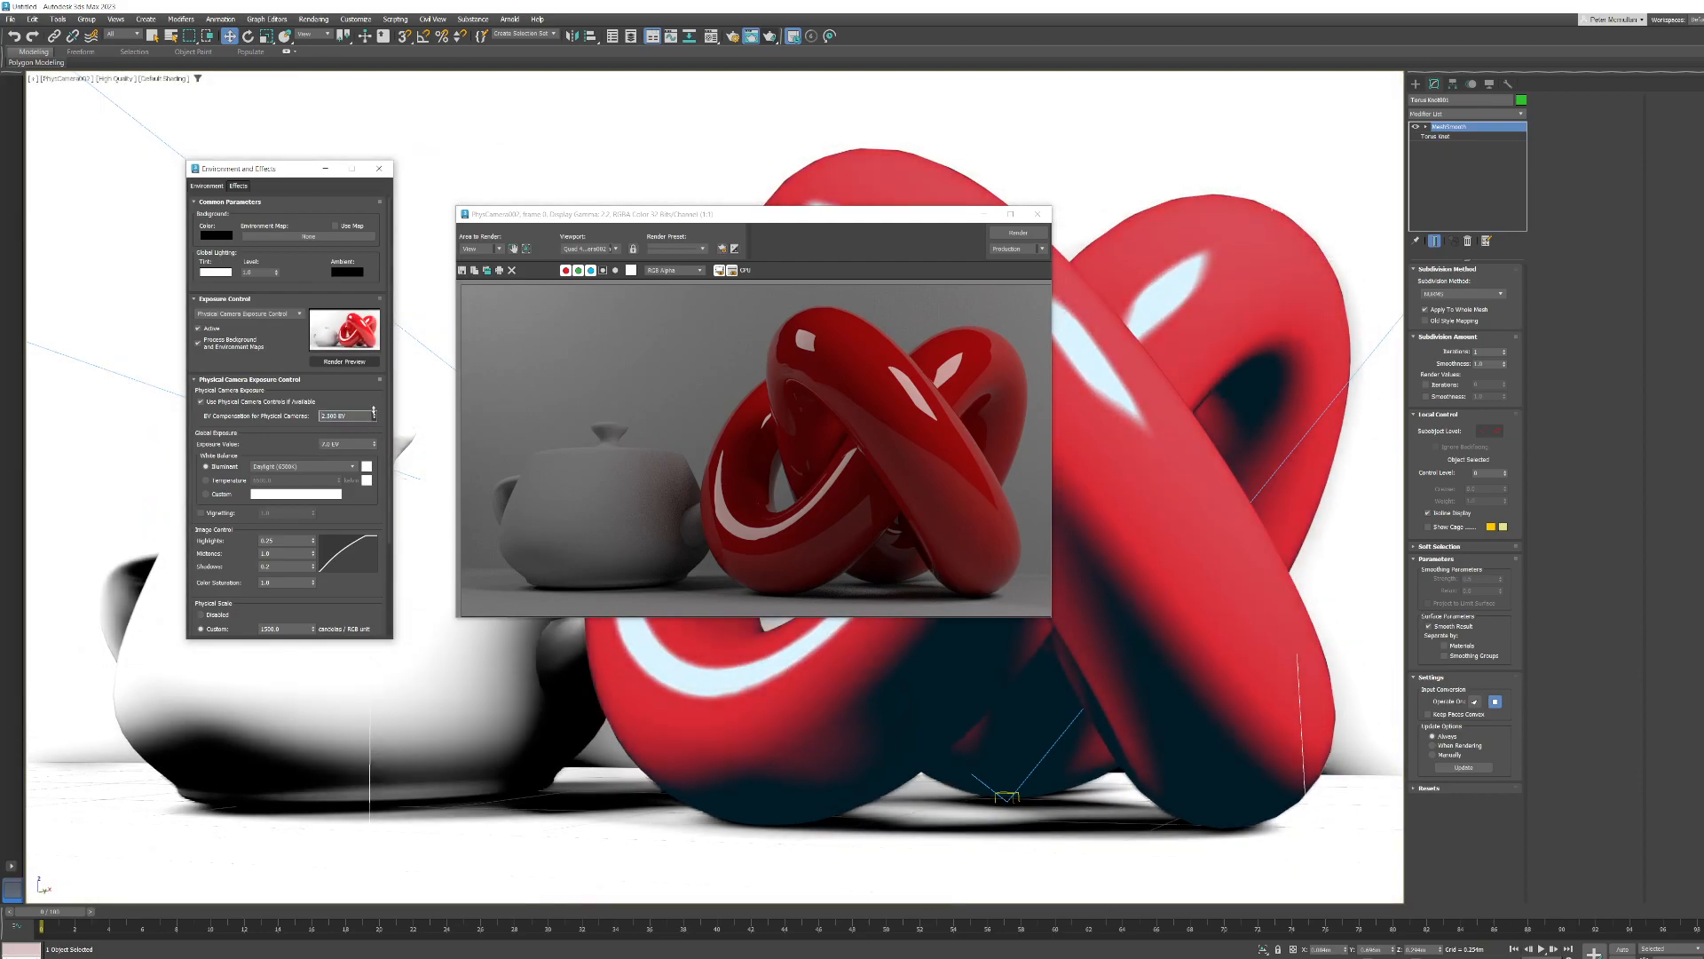
left_click(770, 34)
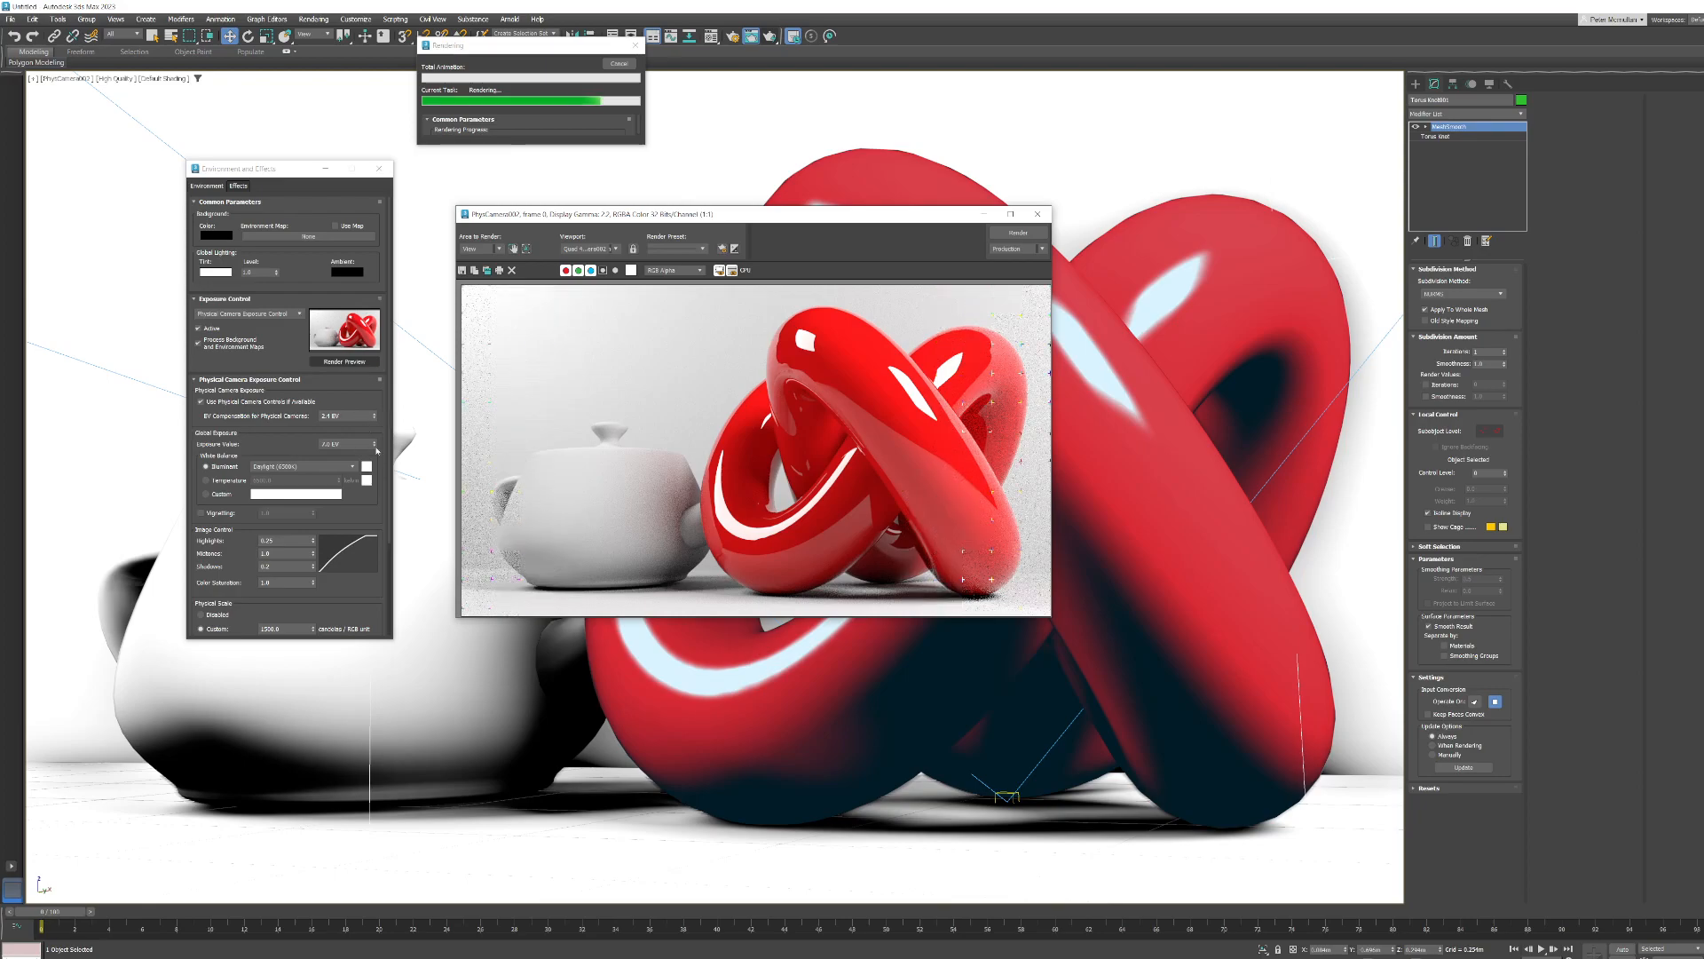
Set the EV compensation for physical cameras to 1.7 and re-render the camera view
left_click(375, 414)
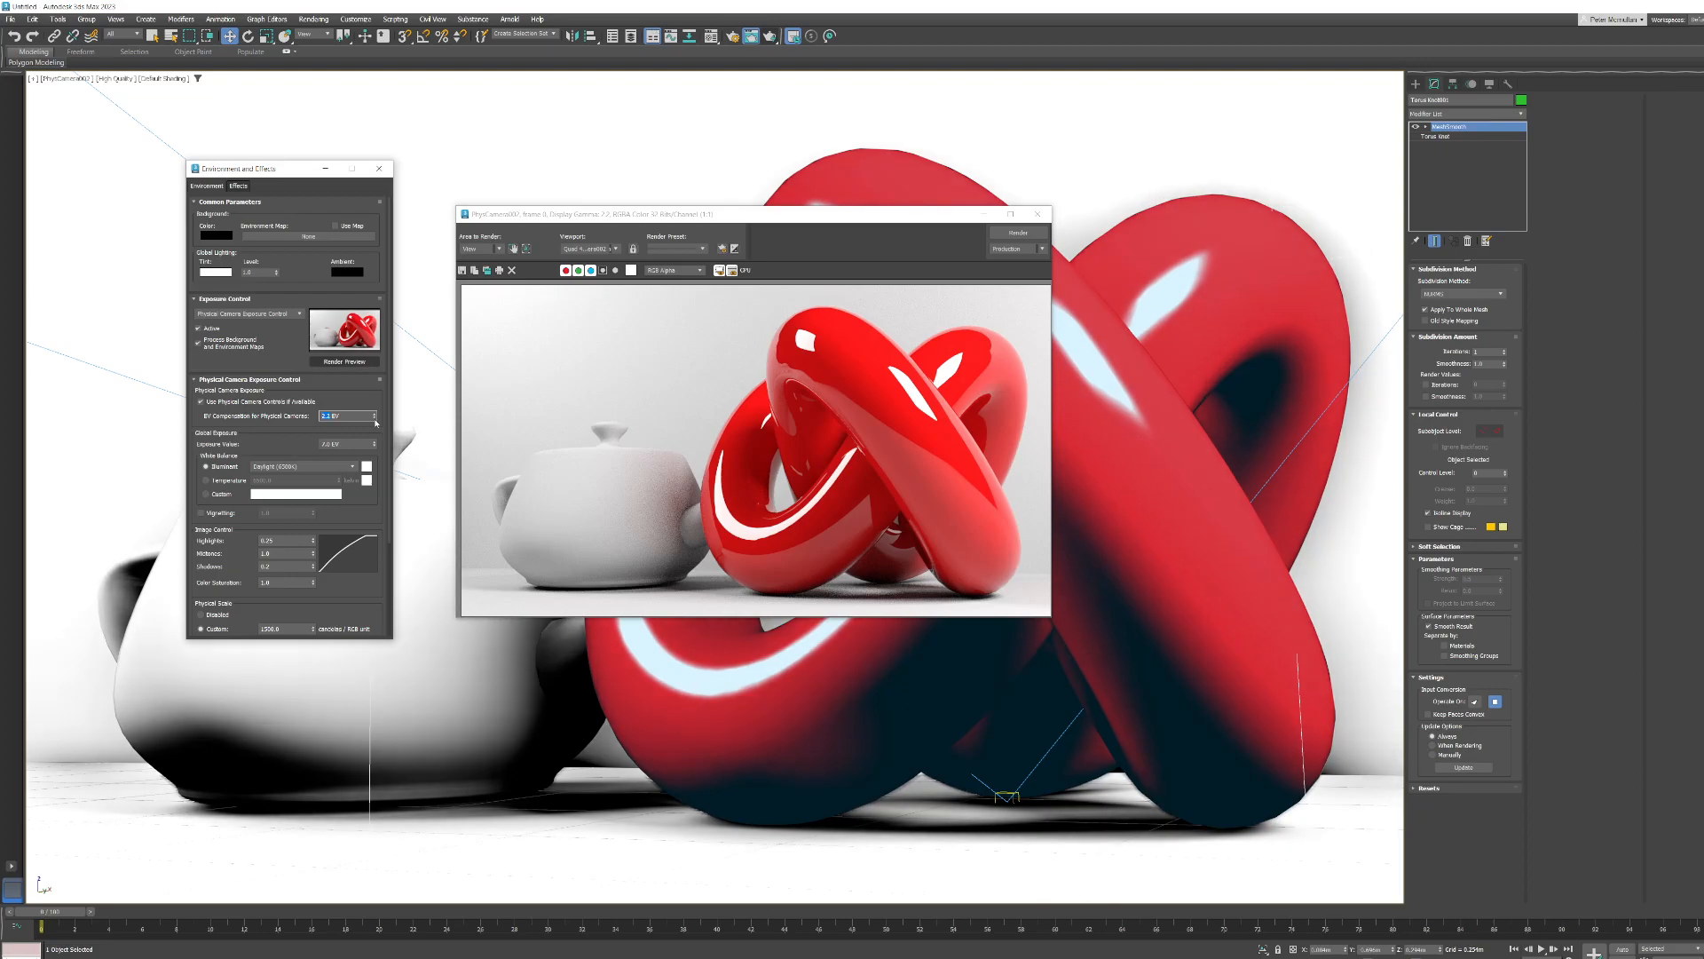
left_click(376, 421)
left_click(375, 419)
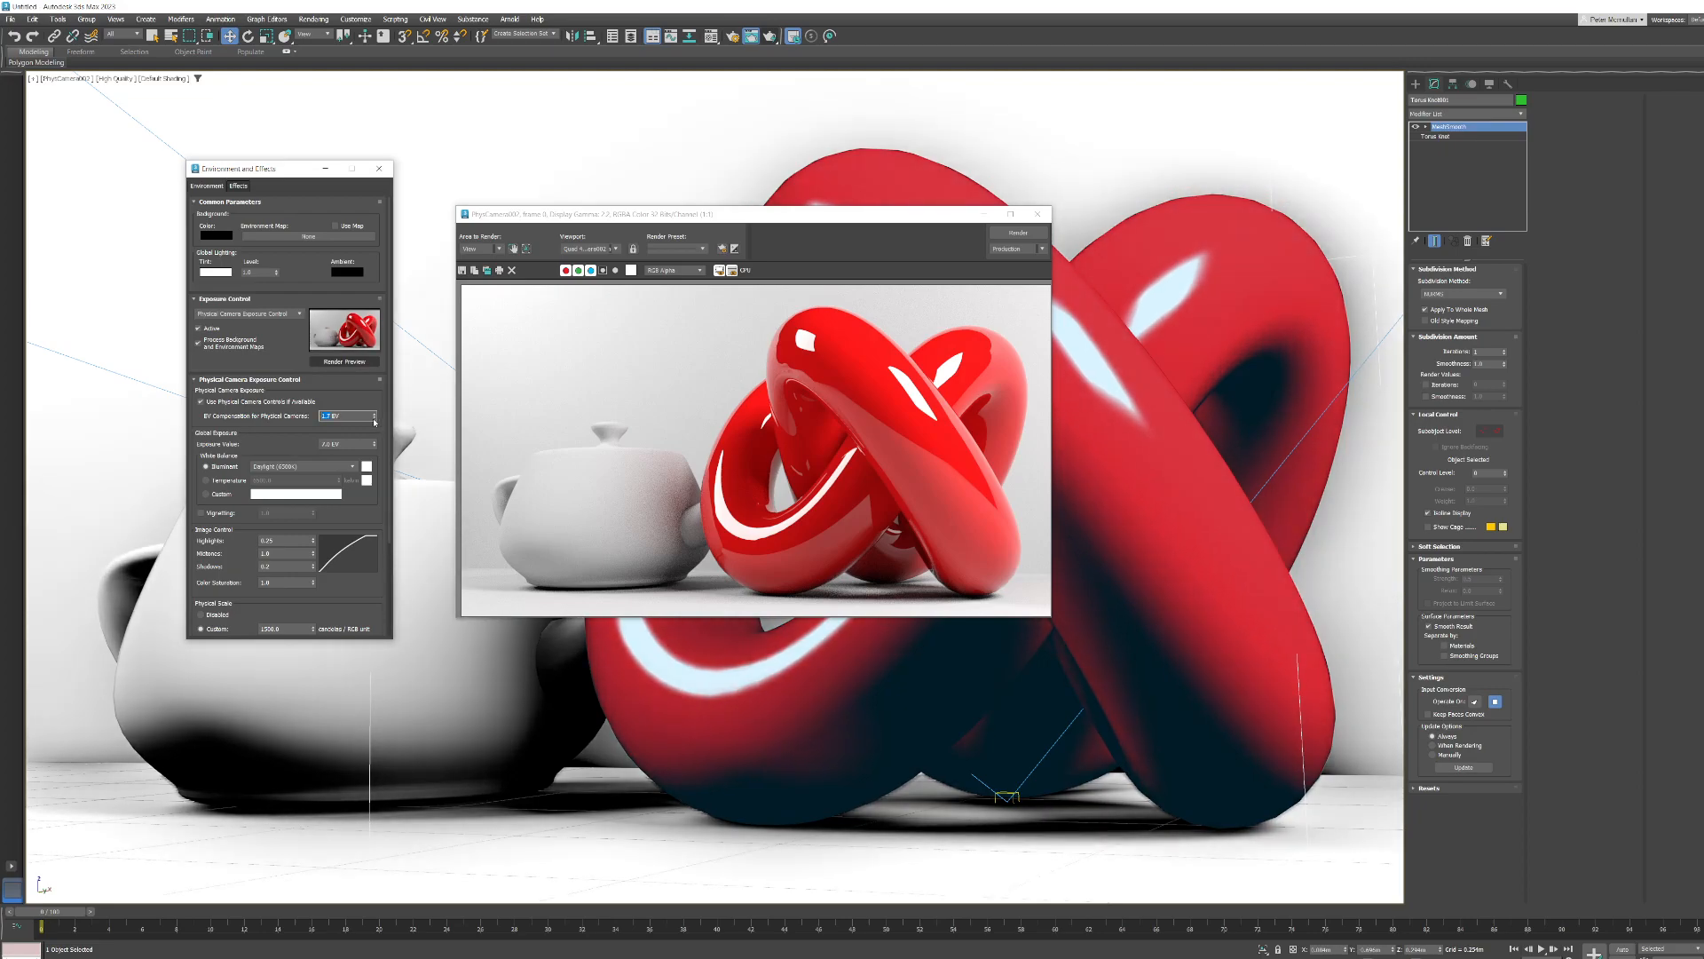
left_click(1018, 232)
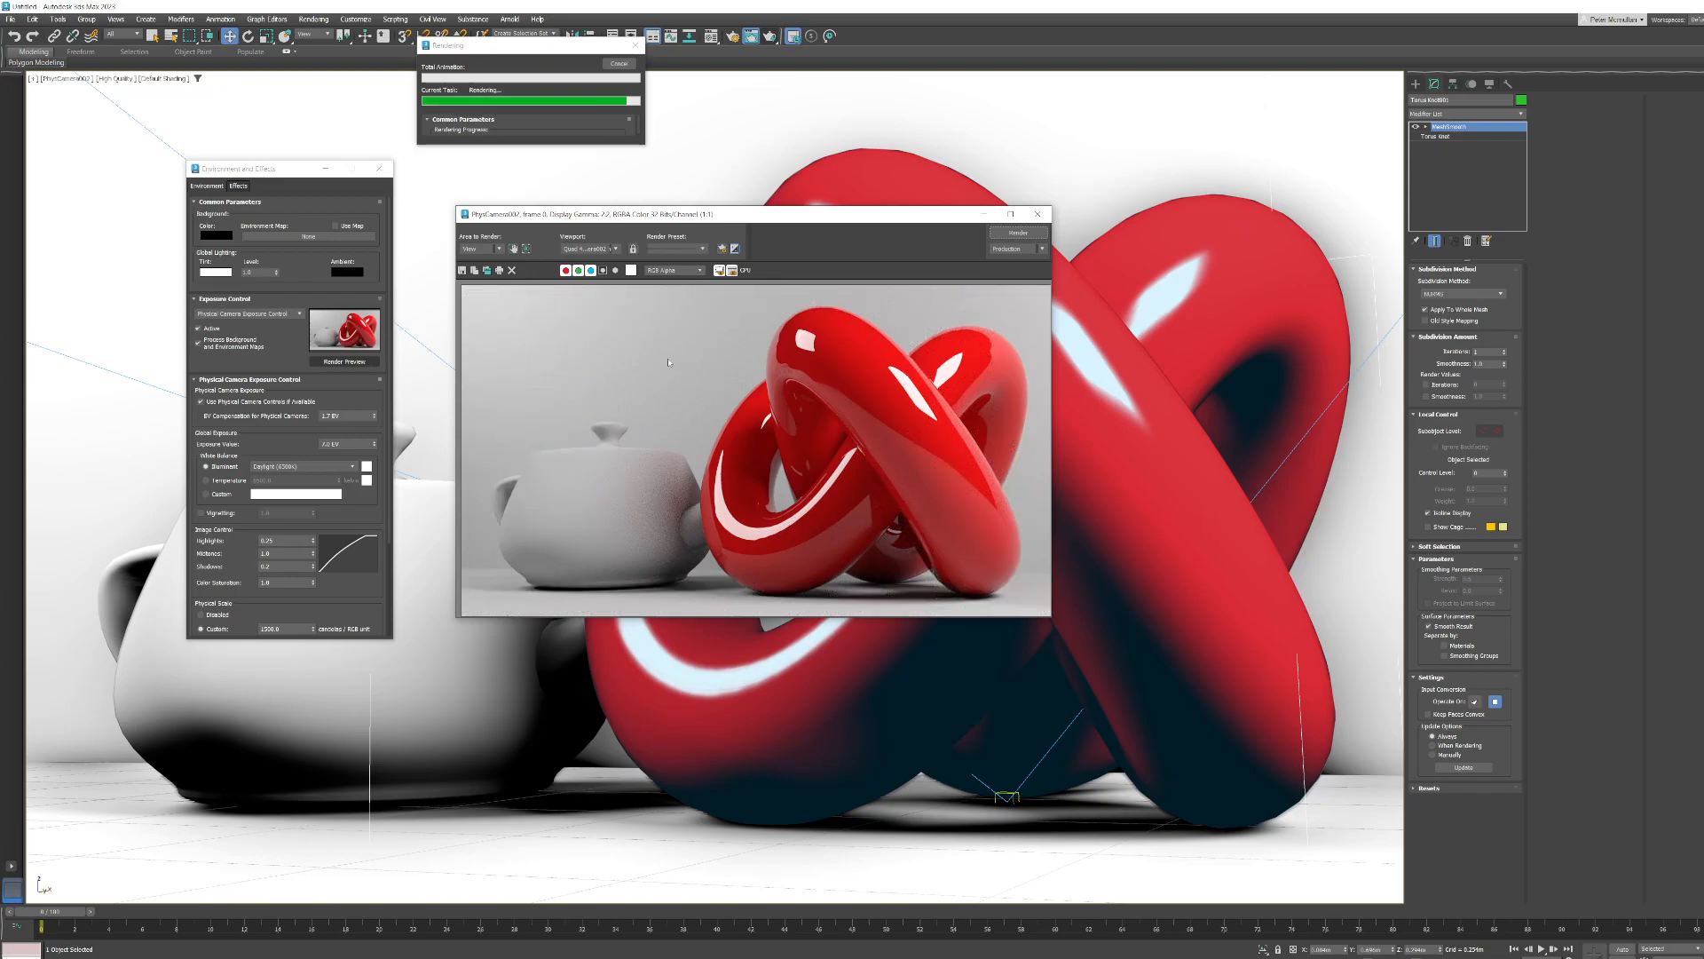
Inspect the rendered torus knot at pixel level, restore the full image and move the rendered frame aside
left_click_drag(727, 220, 691, 212)
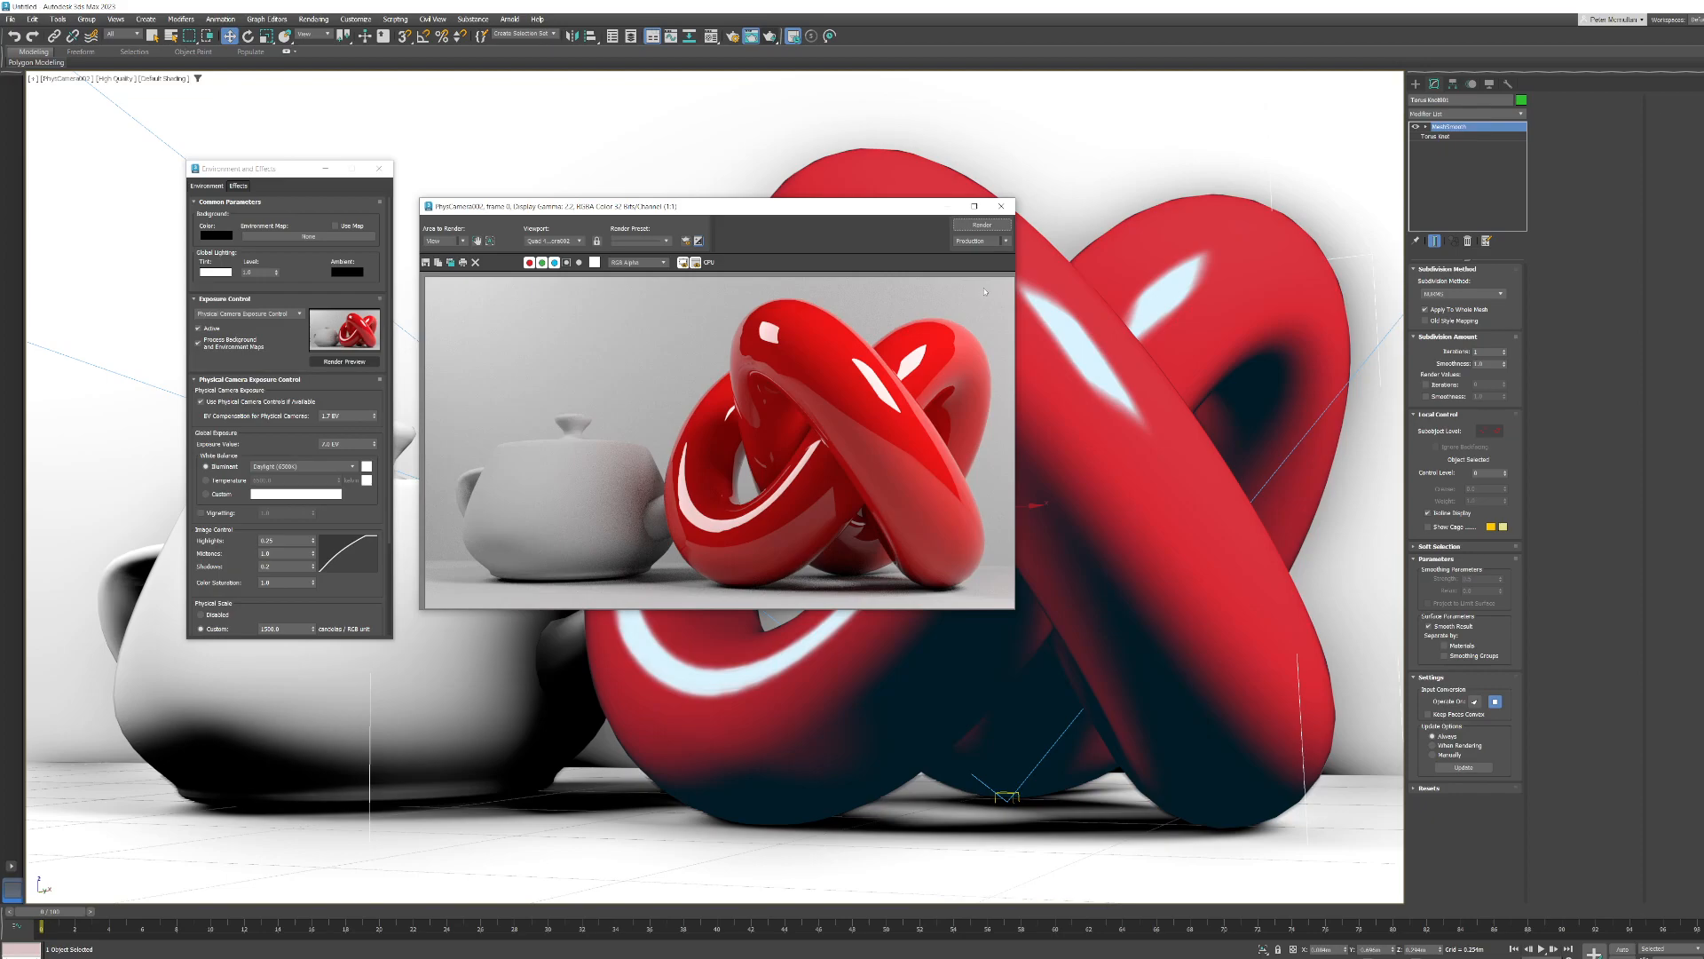
scroll(859, 492, "up", 6)
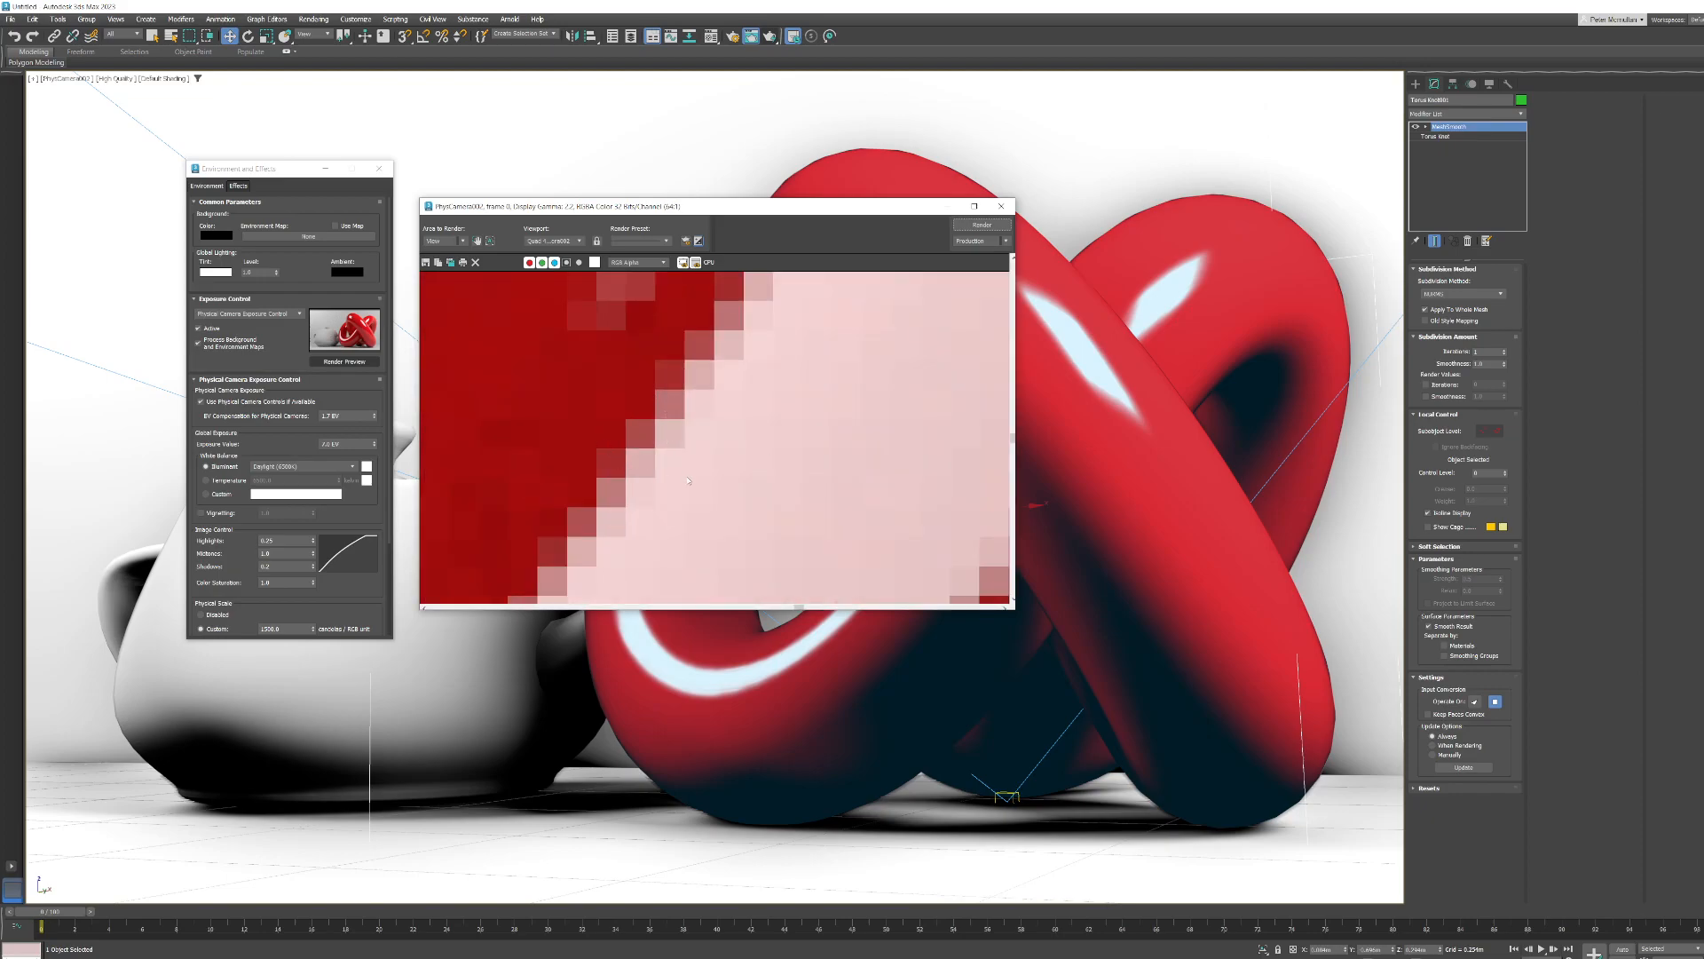
scroll(725, 476, "down", 7)
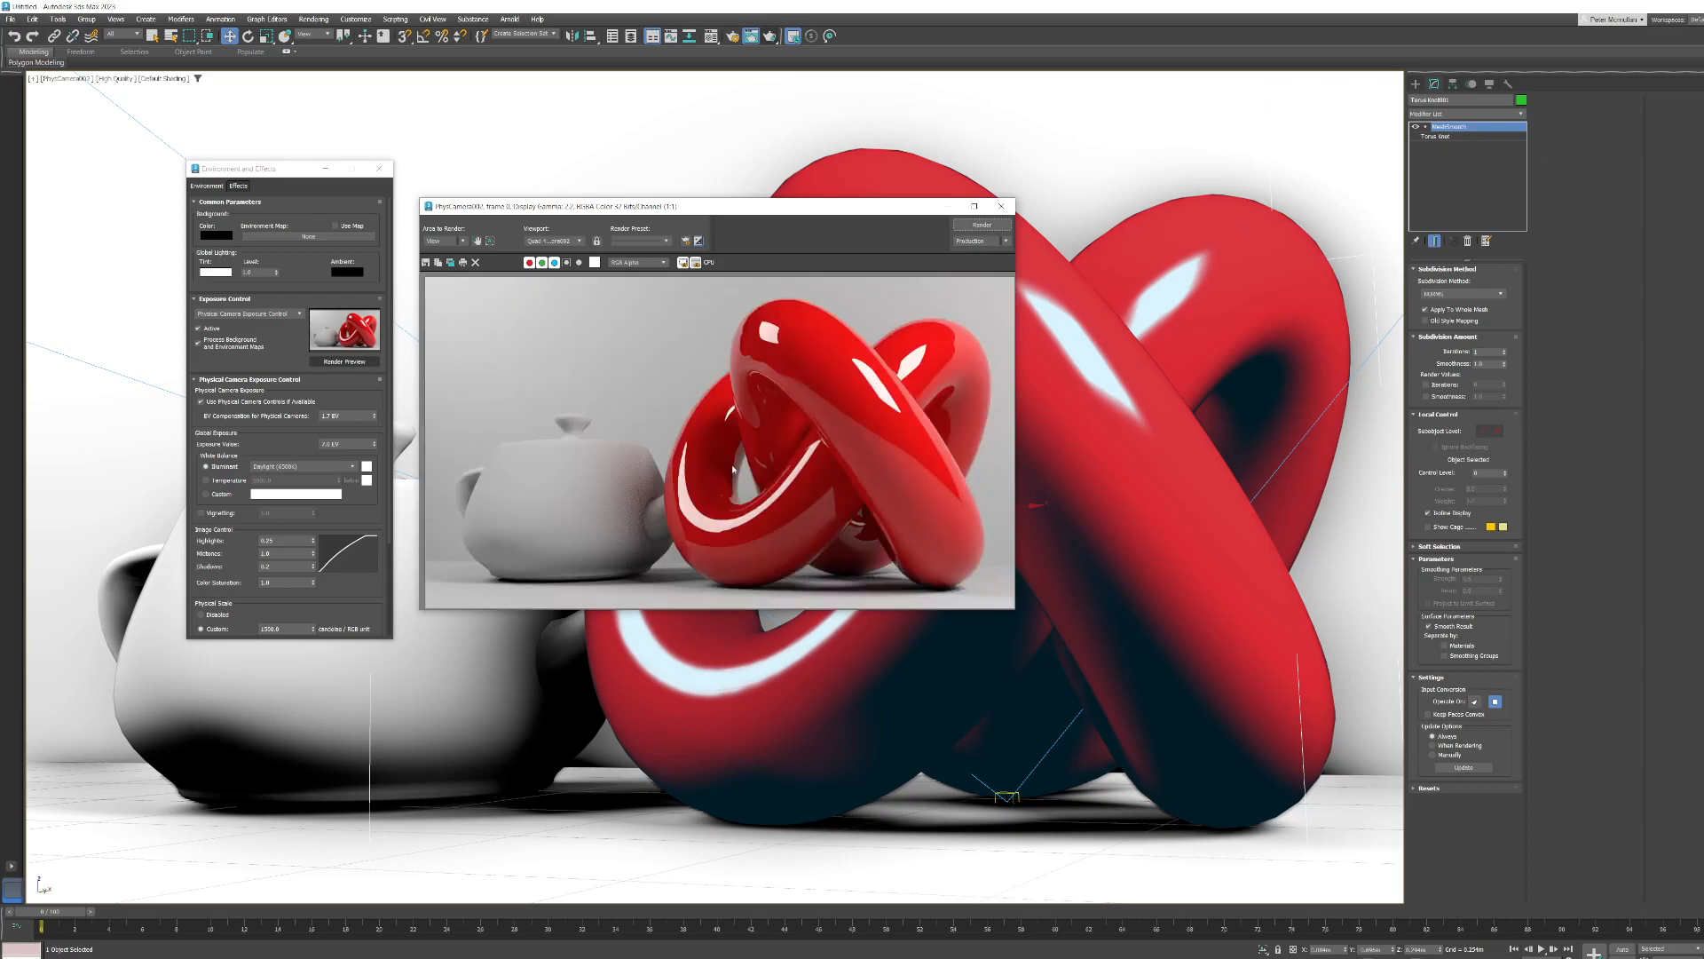
scroll(801, 450, "up", 1)
left_click_drag(523, 212, 857, 236)
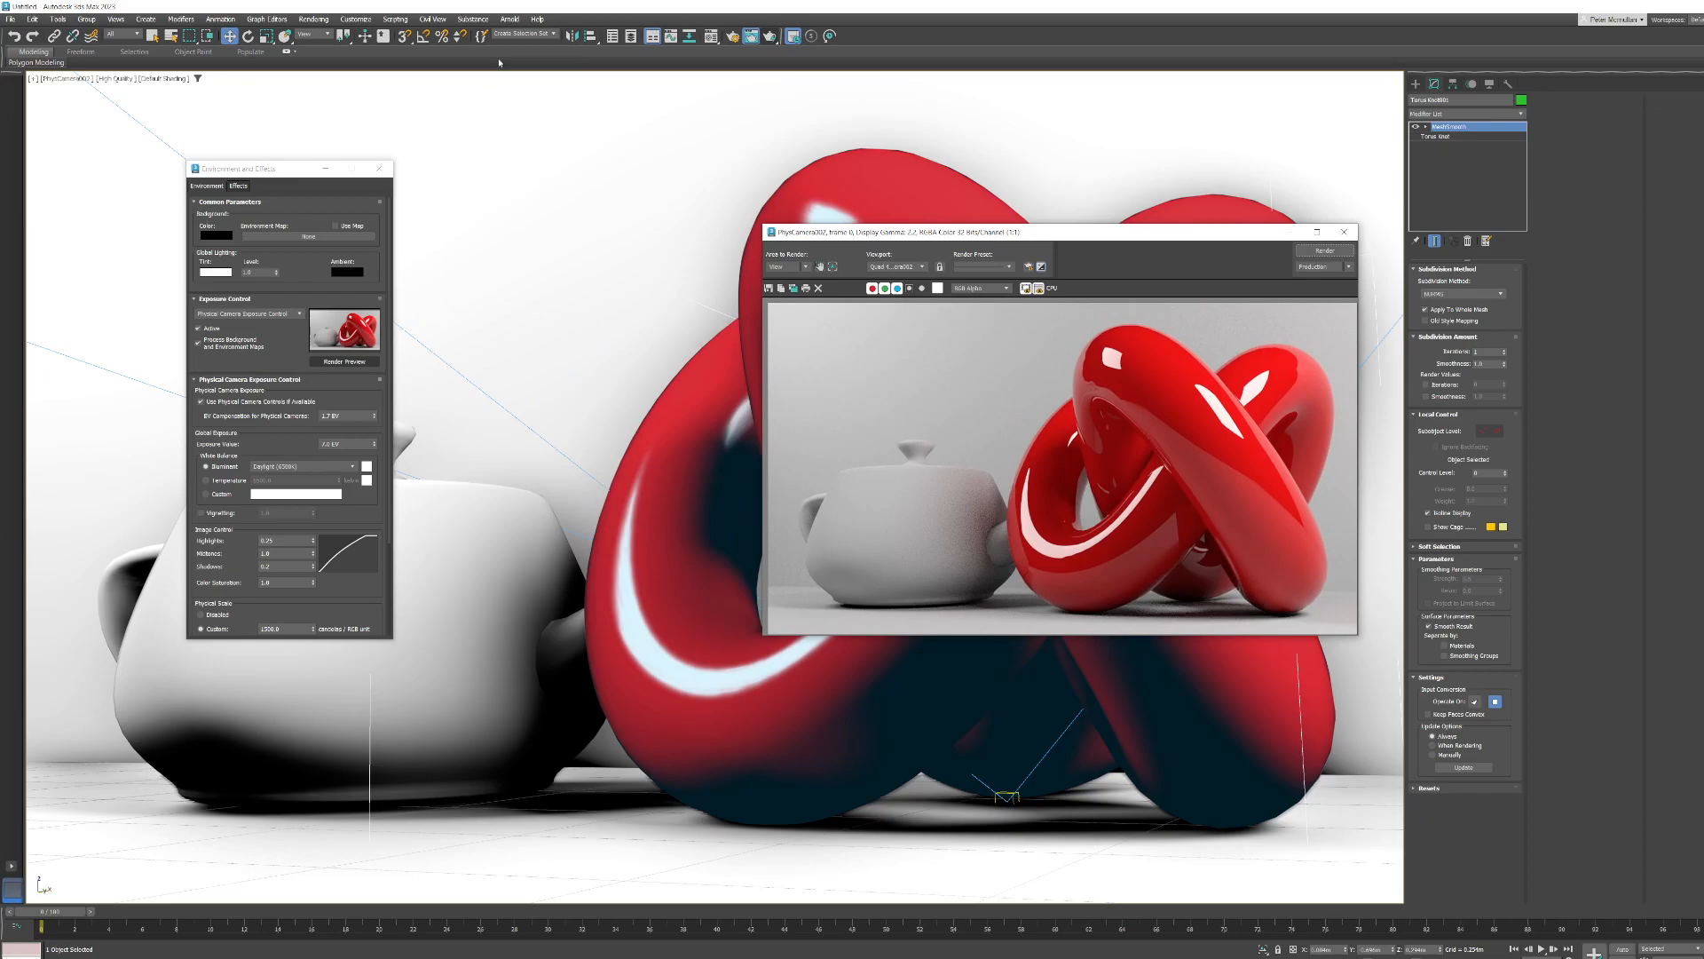
Open Render Setup beside the rendered frame and review the common parameters and the Arnold sampling and ray depth settings
left_click(736, 37)
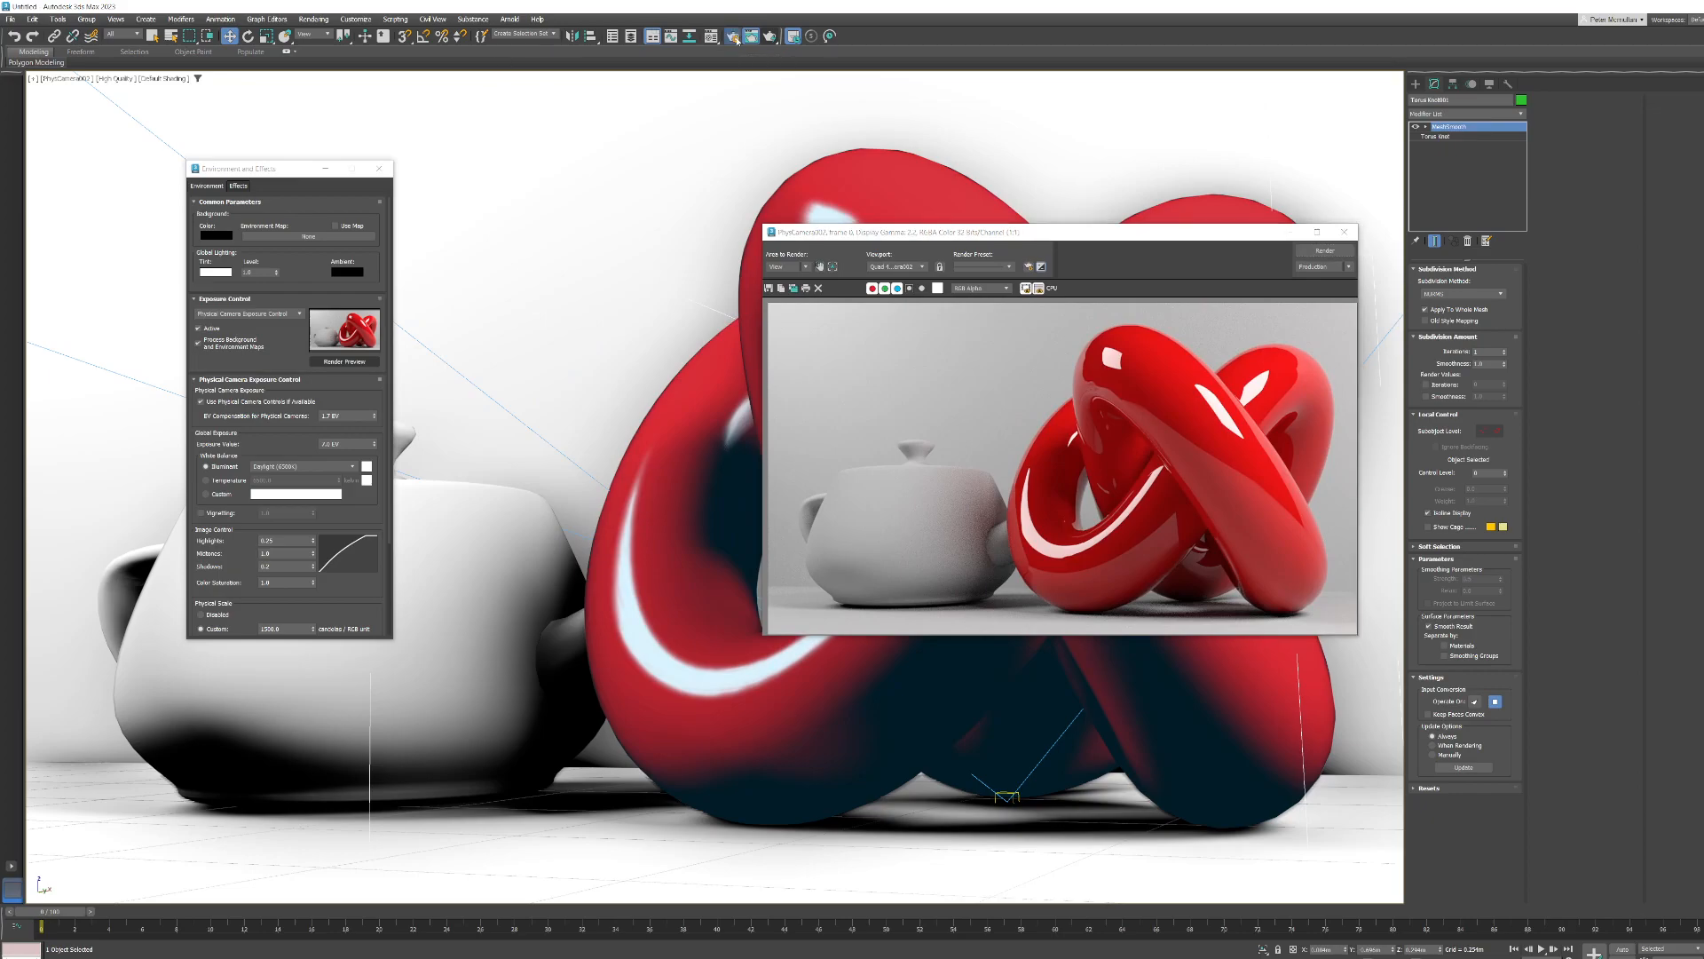
left_click_drag(277, 440, 577, 188)
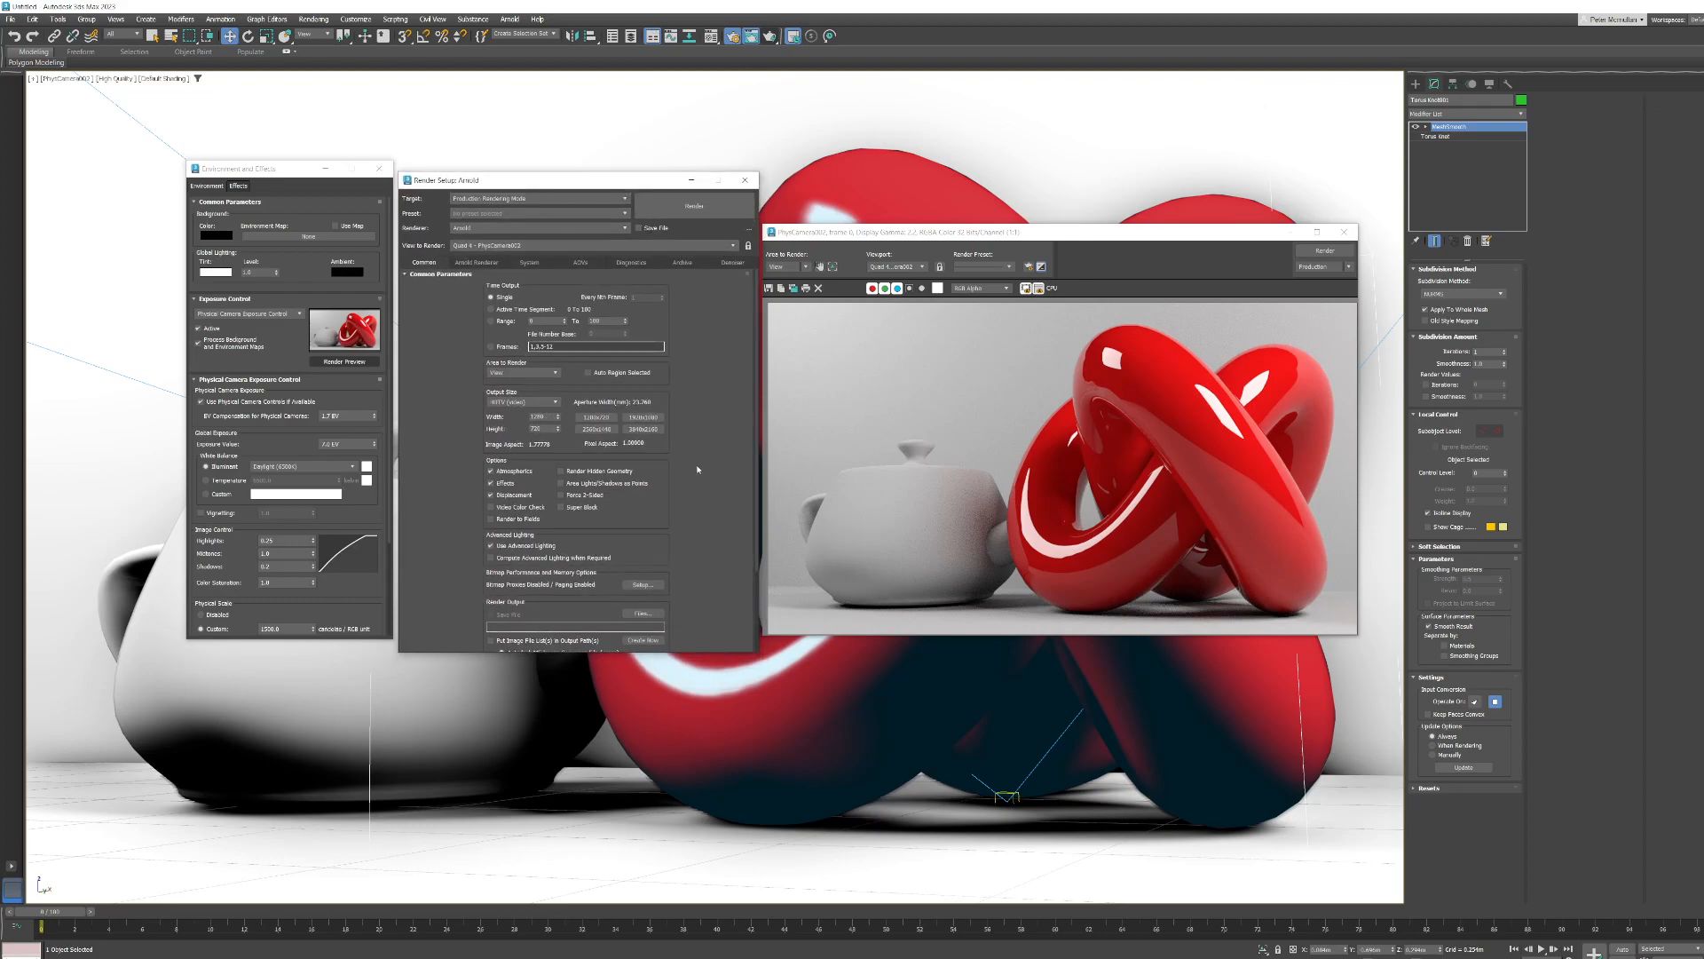
scroll(699, 487, "down", 2)
scroll(699, 486, "up", 2)
left_click(478, 262)
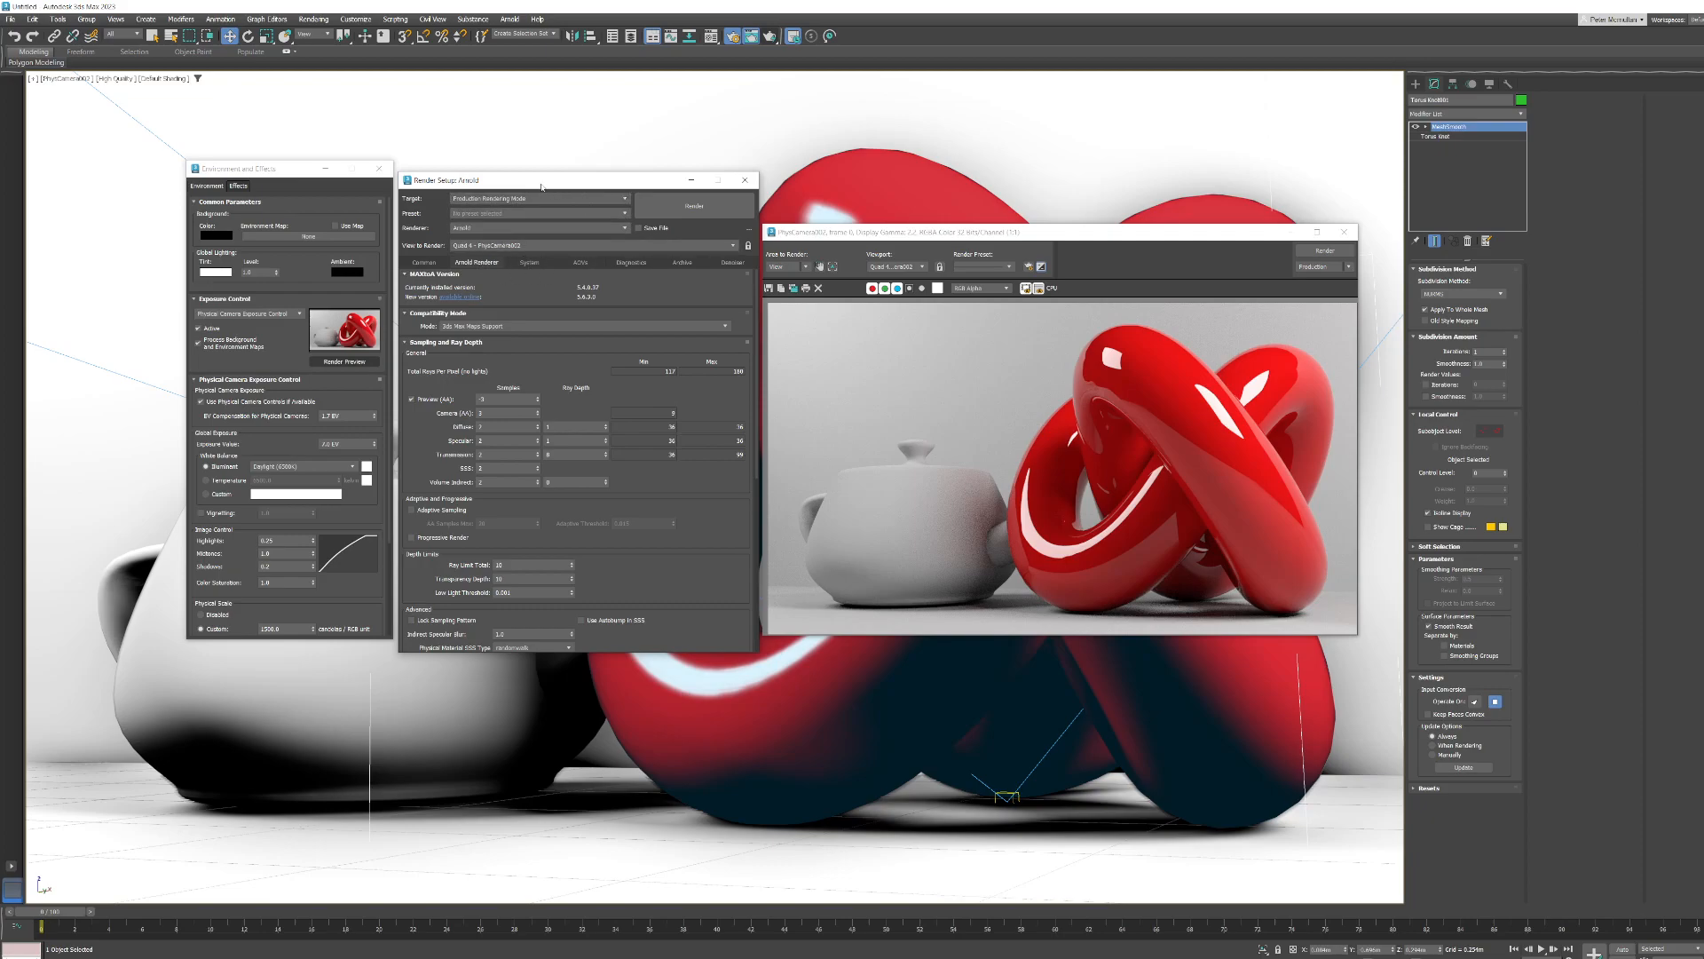
left_click_drag(549, 189, 548, 184)
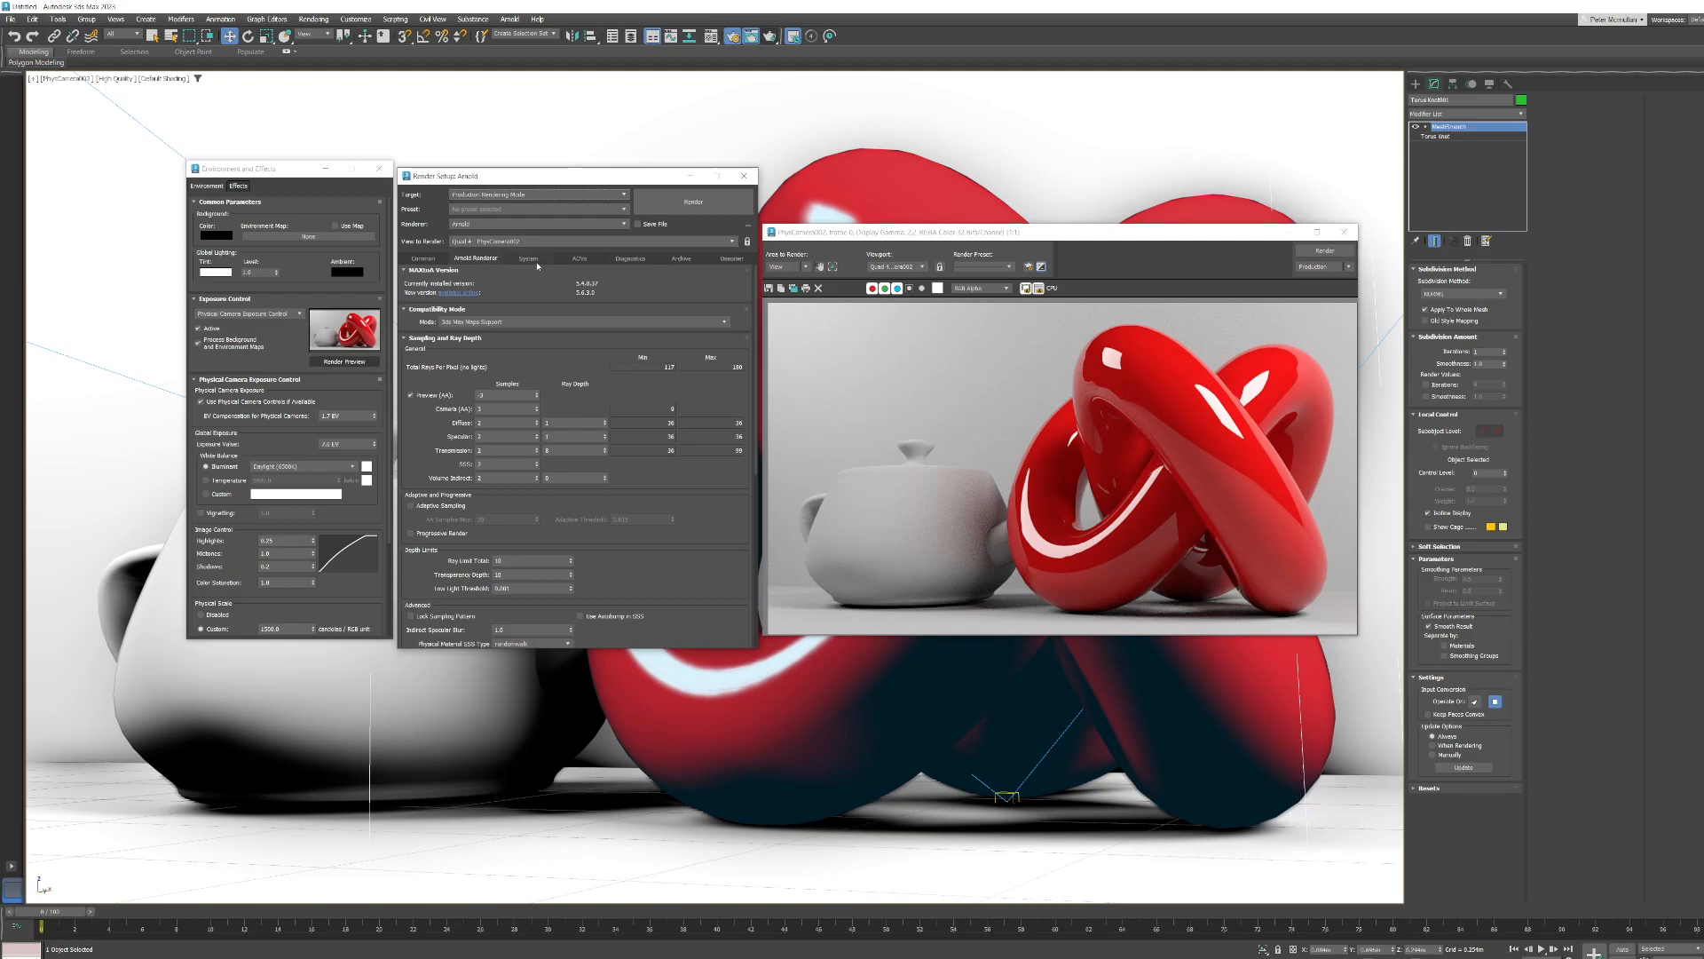
Look through the AOV, diagnostics, archive, denoiser and system settings of the Arnold renderer
left_click(578, 259)
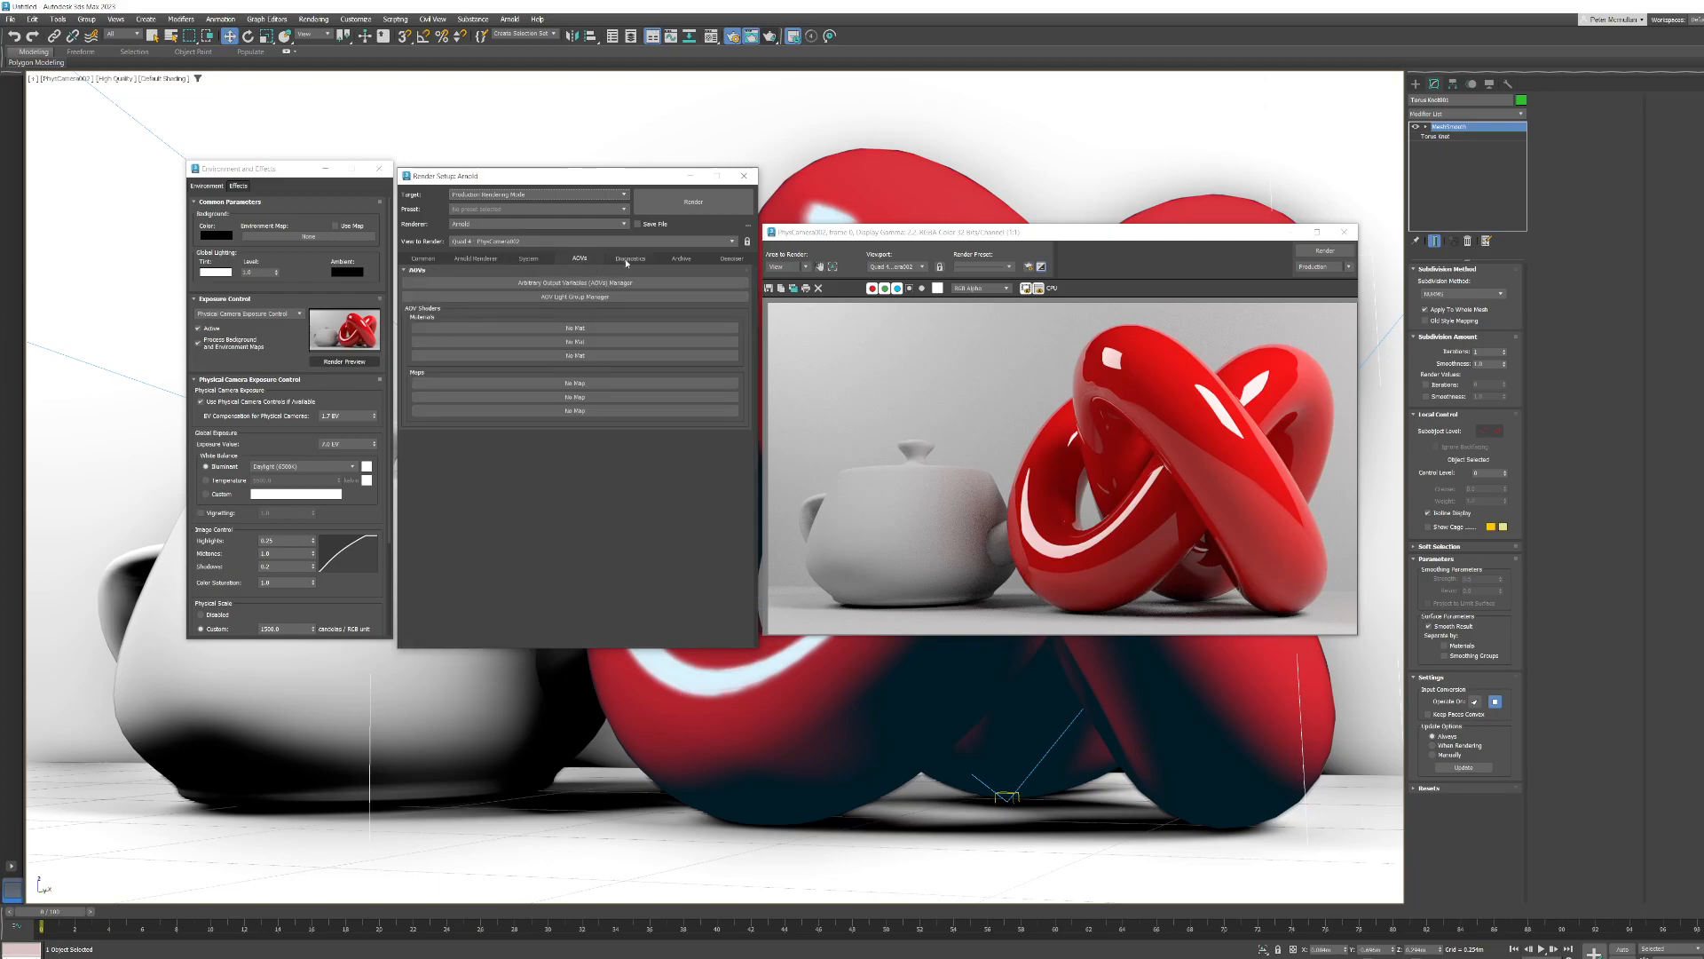
left_click(682, 258)
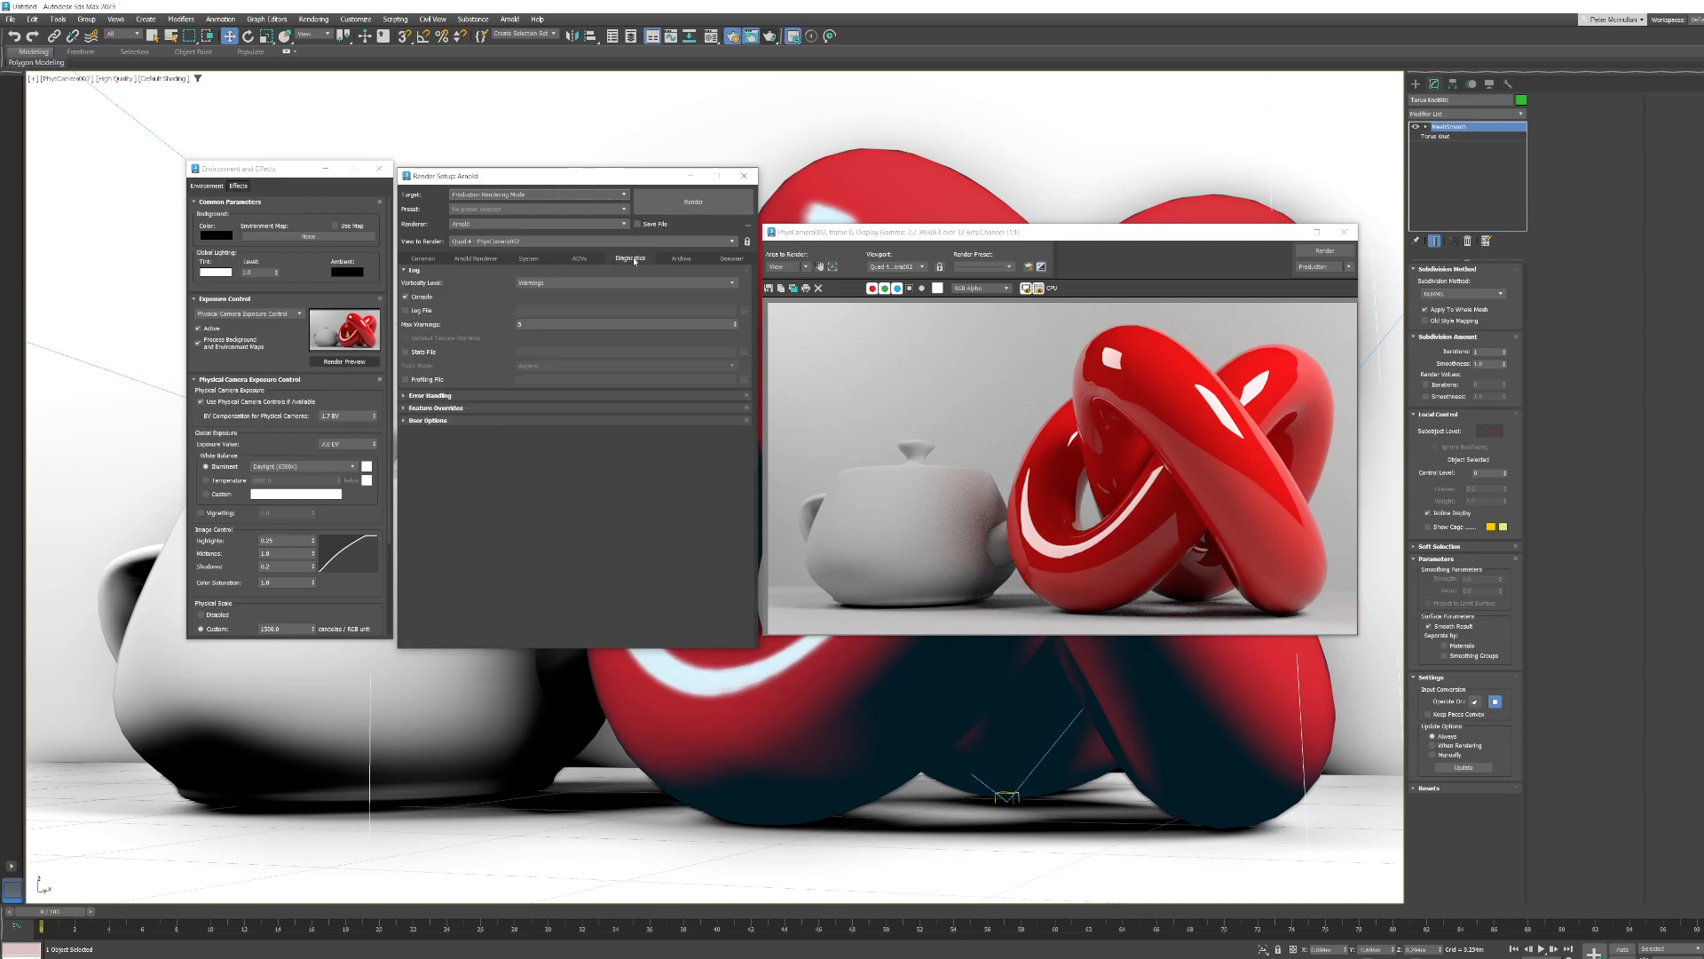
left_click(731, 258)
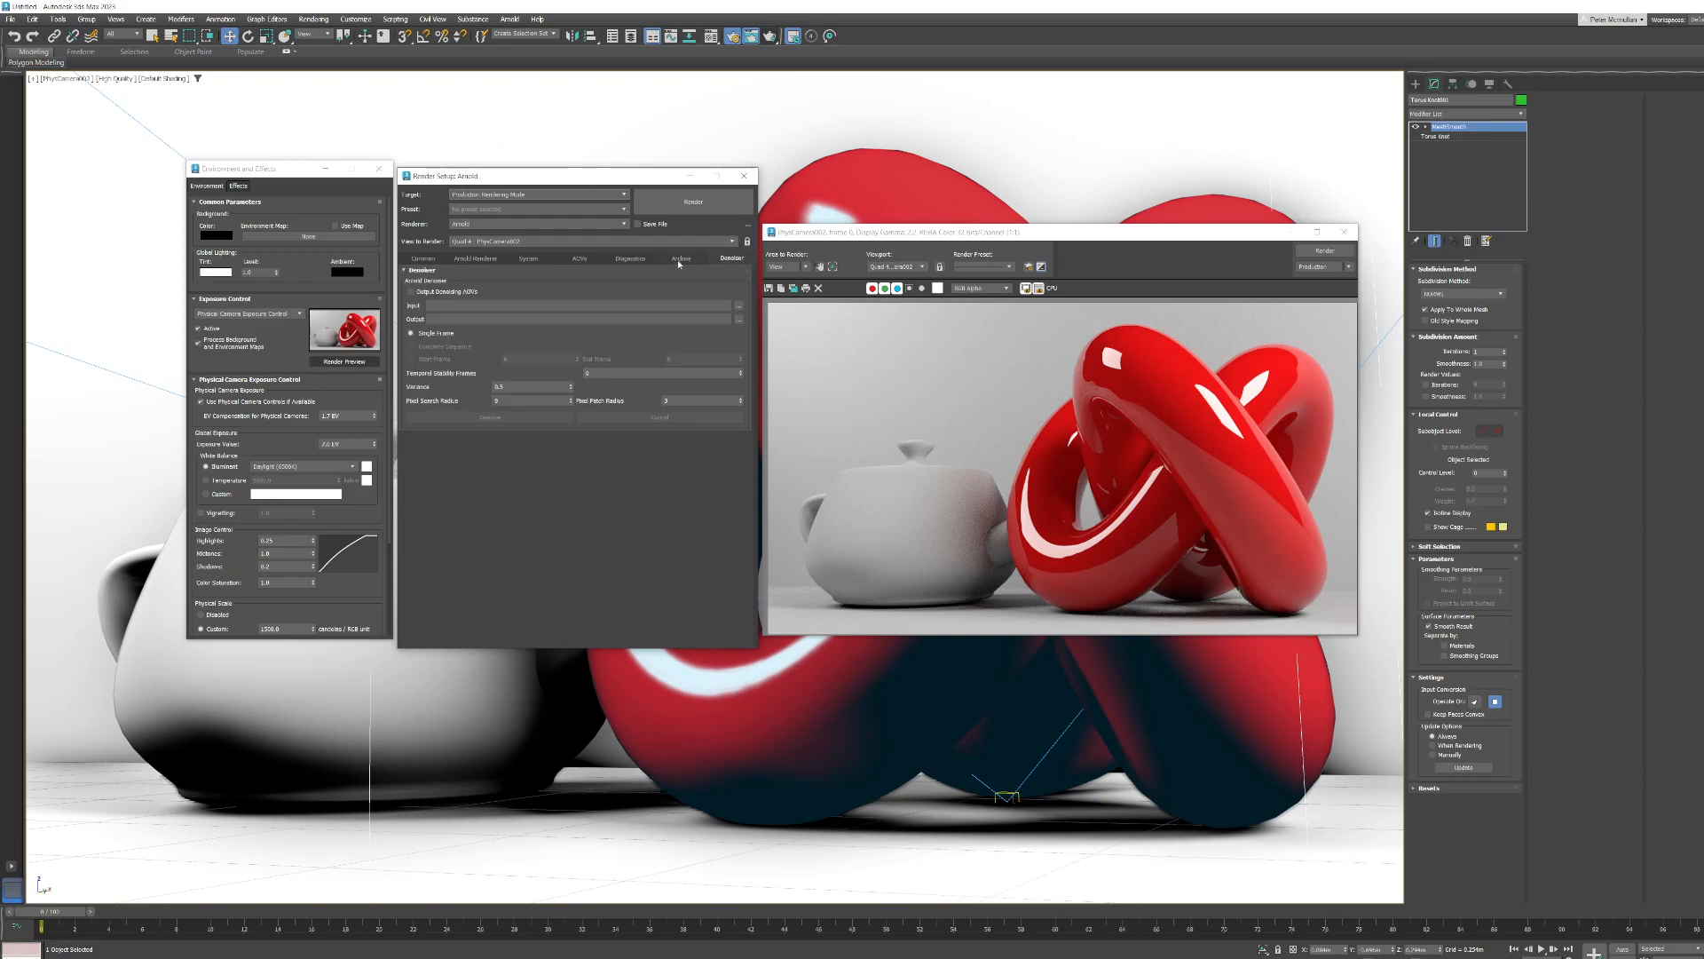
left_click(682, 258)
left_click(629, 258)
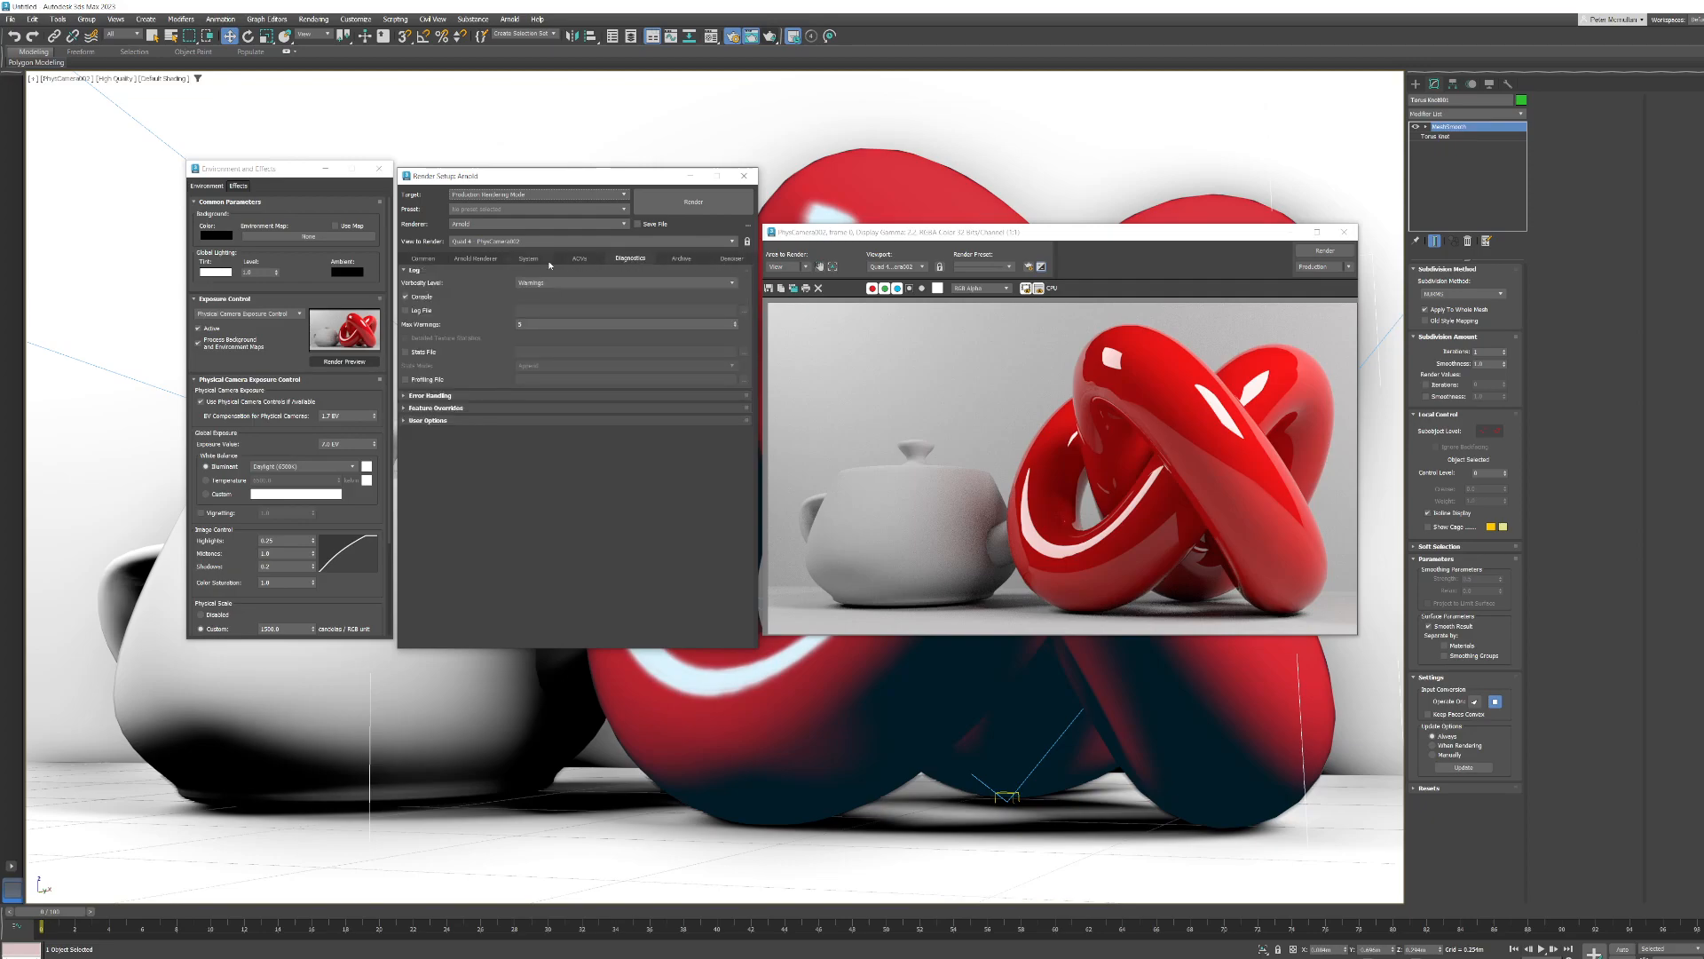
left_click(579, 258)
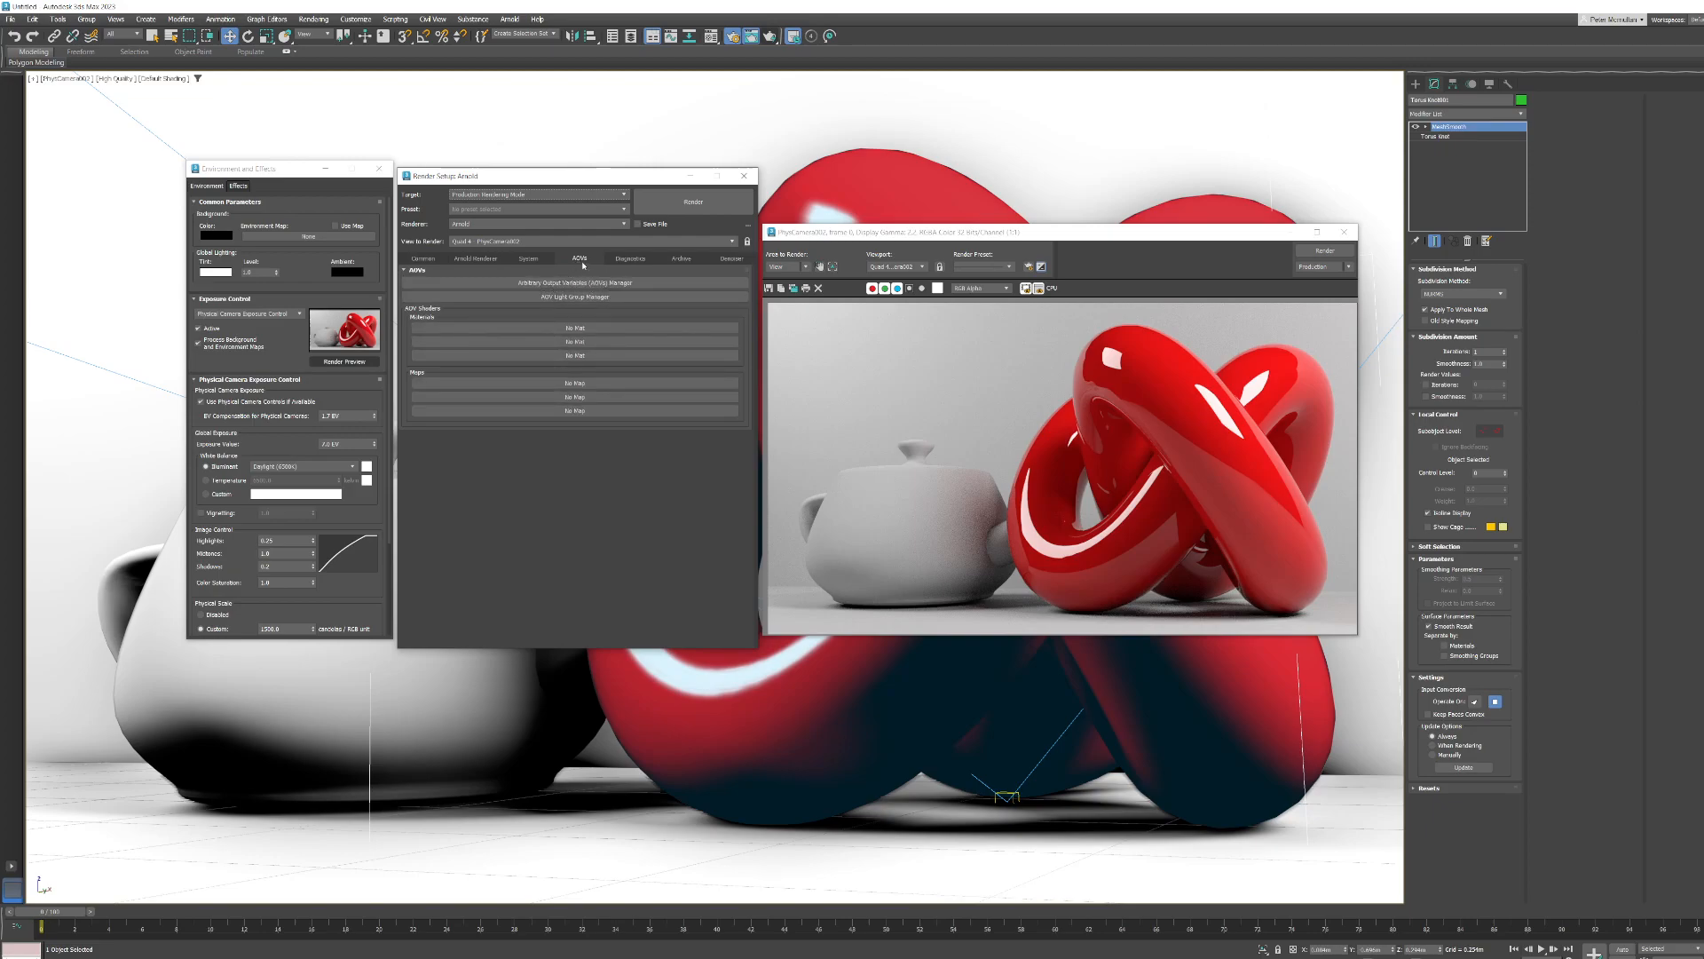
left_click(528, 259)
Compare the common, Arnold Renderer and system settings, ending on the common output parameters
left_click(421, 258)
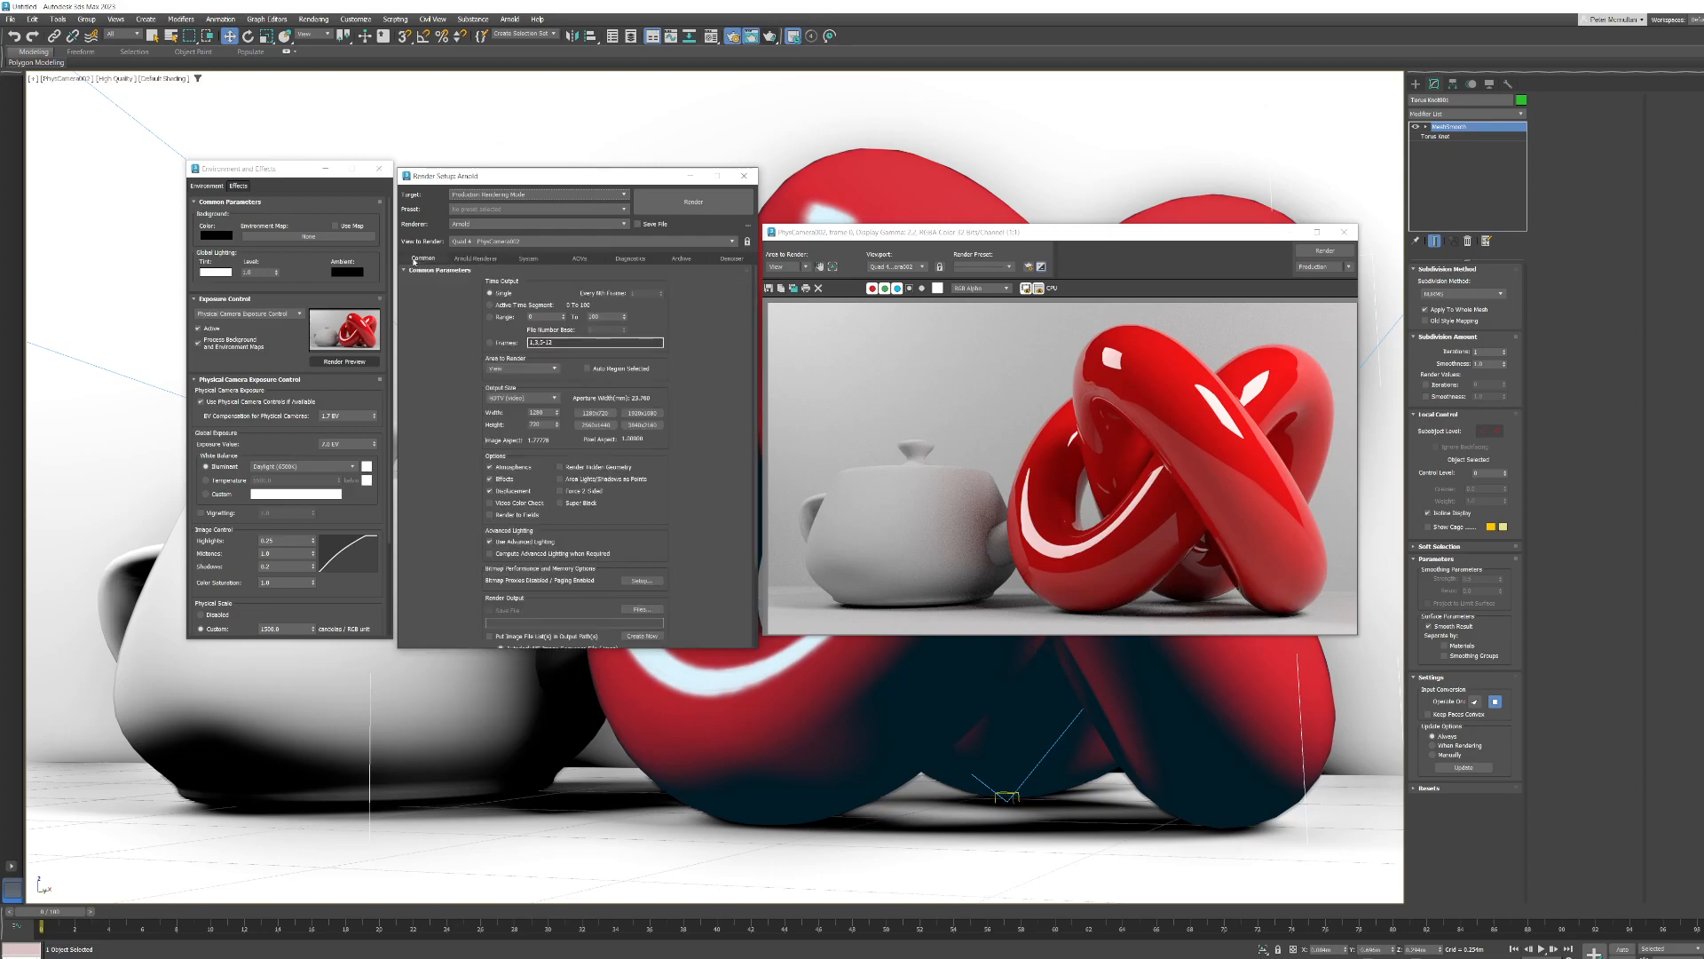
left_click(480, 259)
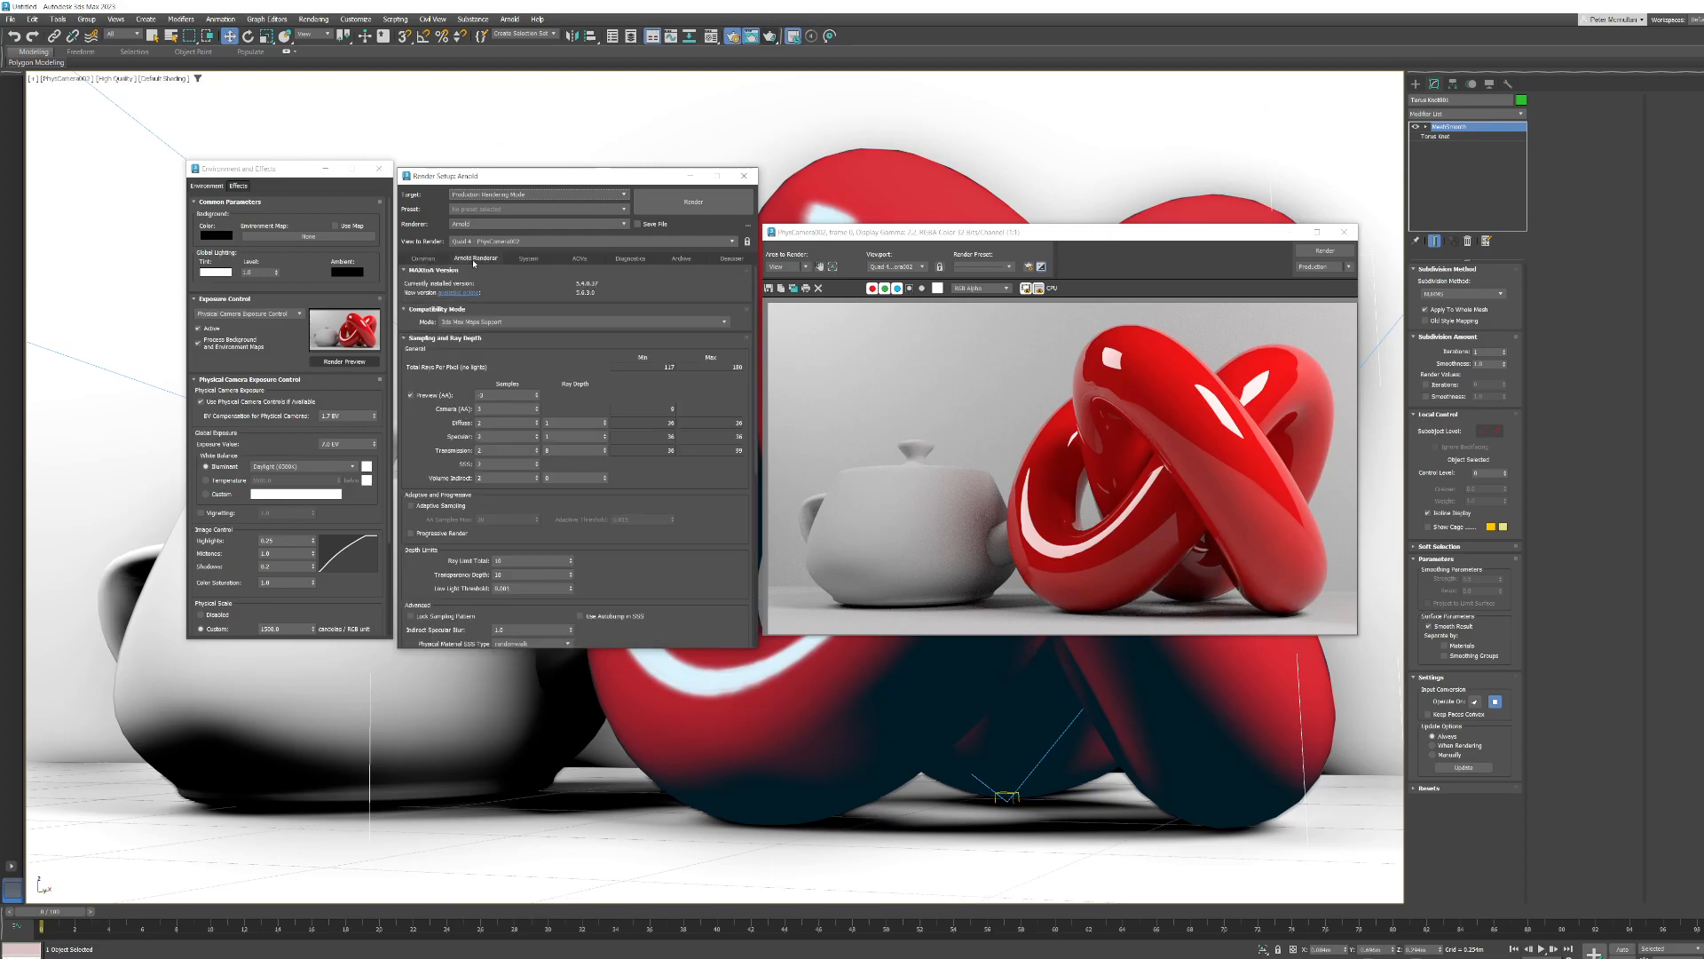
left_click(529, 260)
left_click(423, 260)
left_click(476, 258)
left_click(528, 259)
left_click(422, 259)
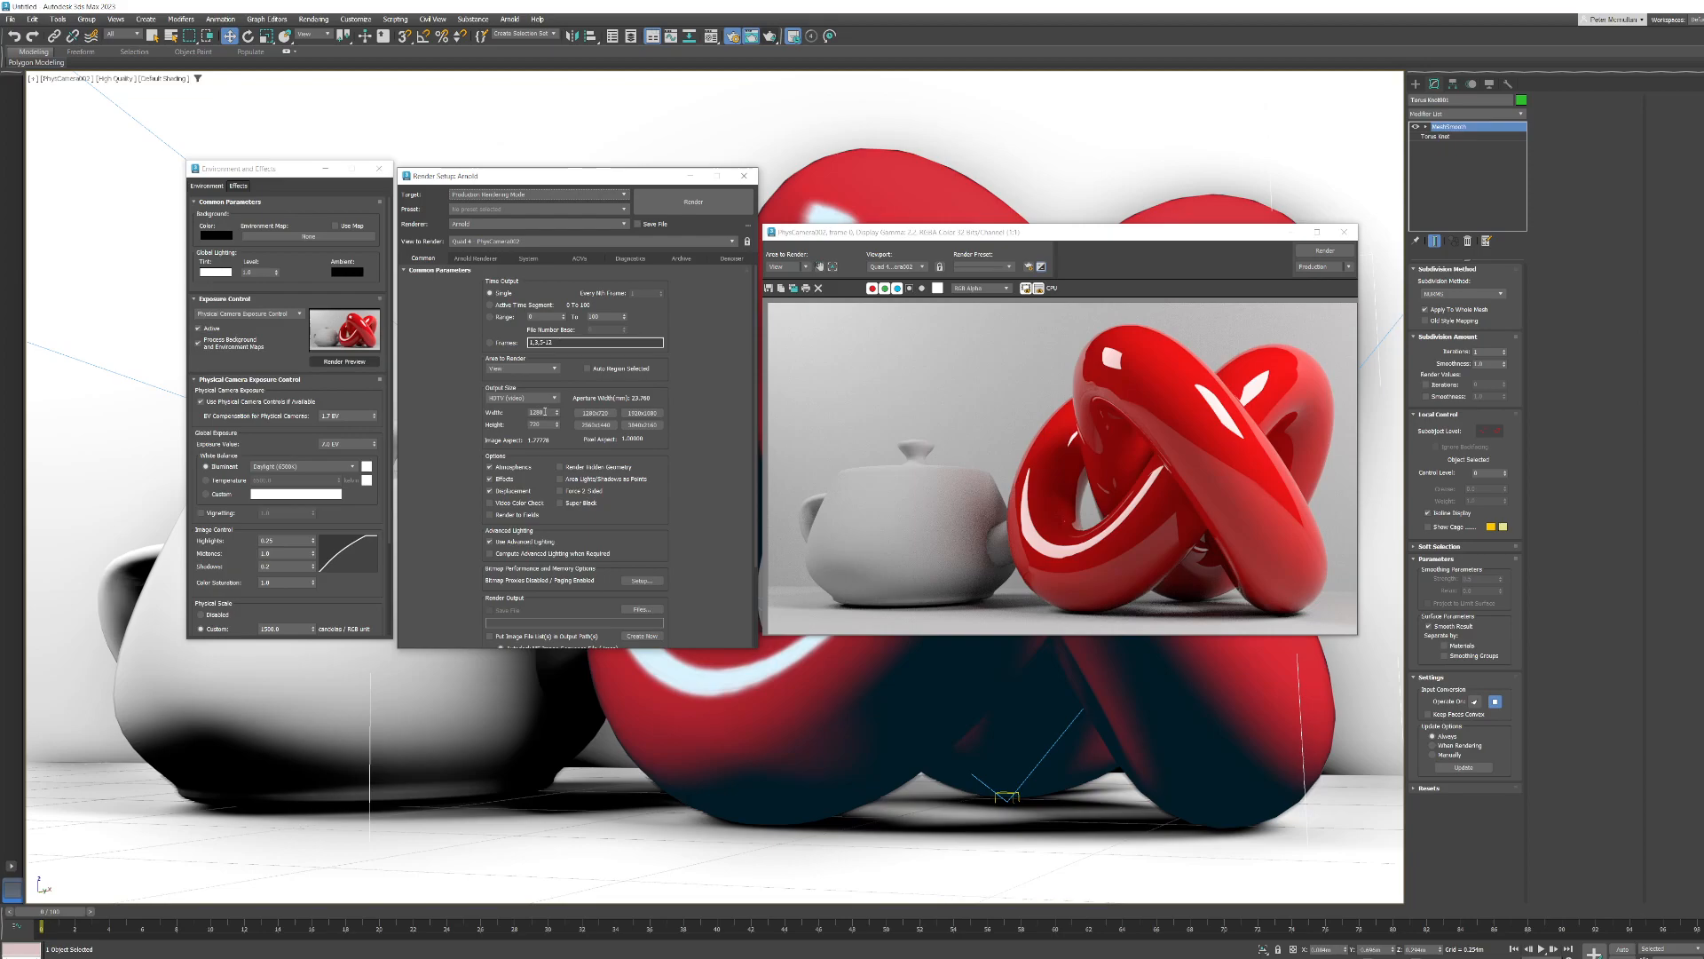
Check the output size presets, set the render width to 10 pixels, and render to inspect the enlarged result
left_click(539, 399)
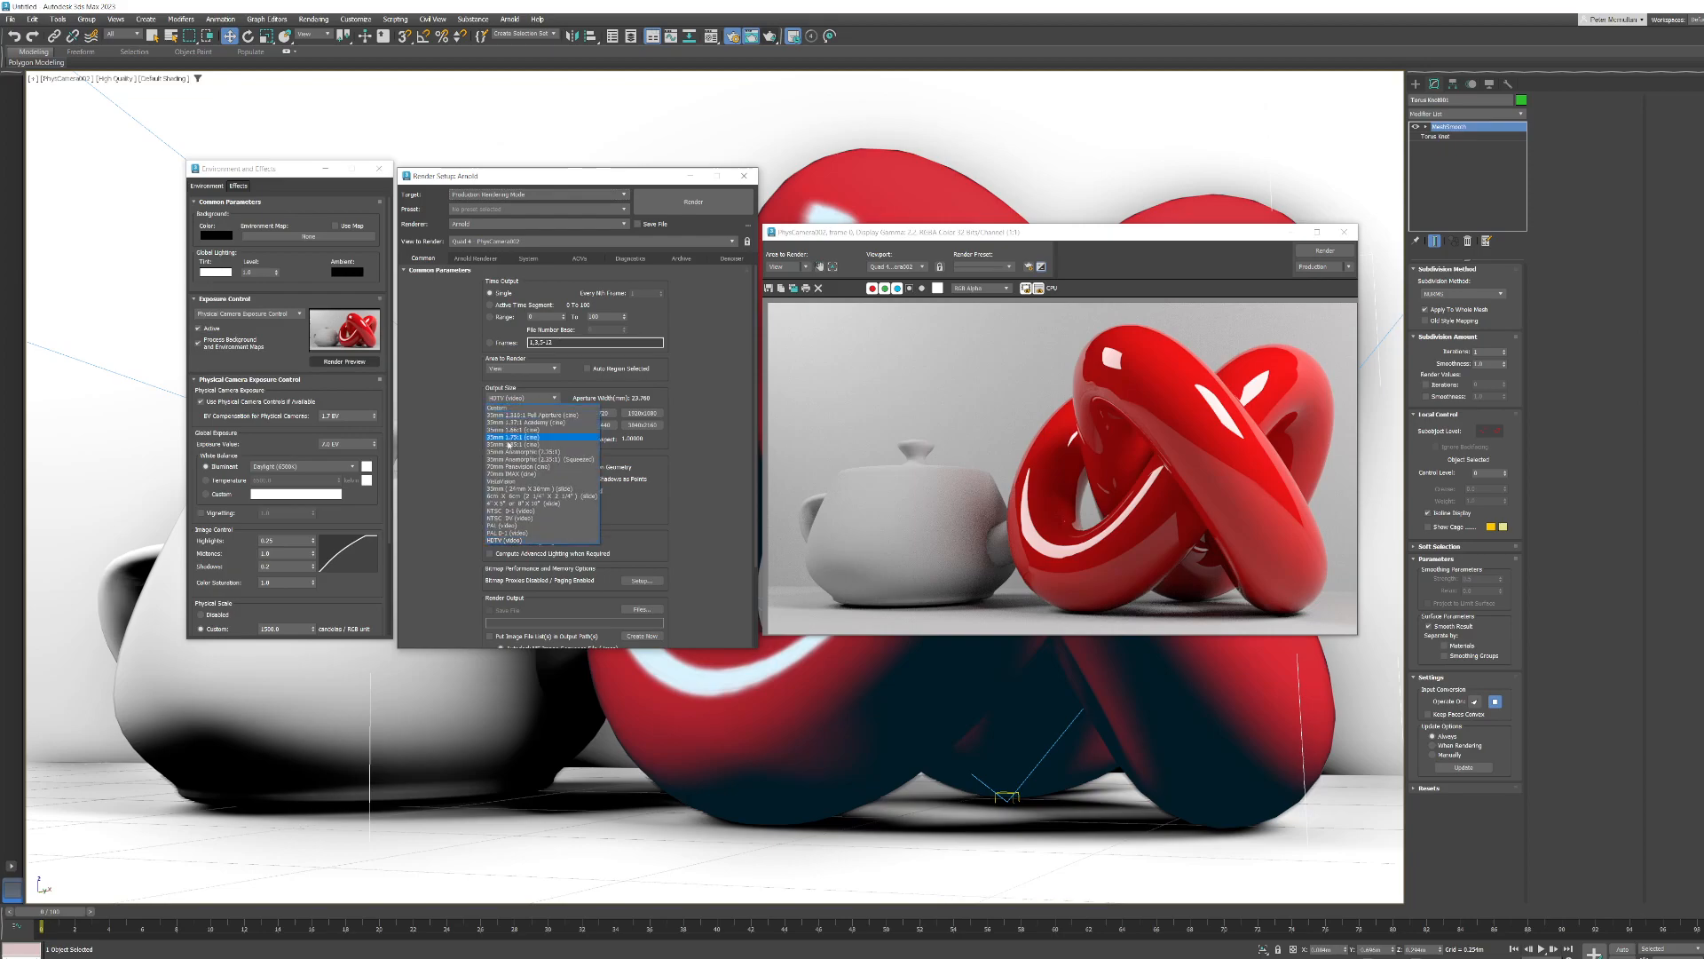
left_click(449, 392)
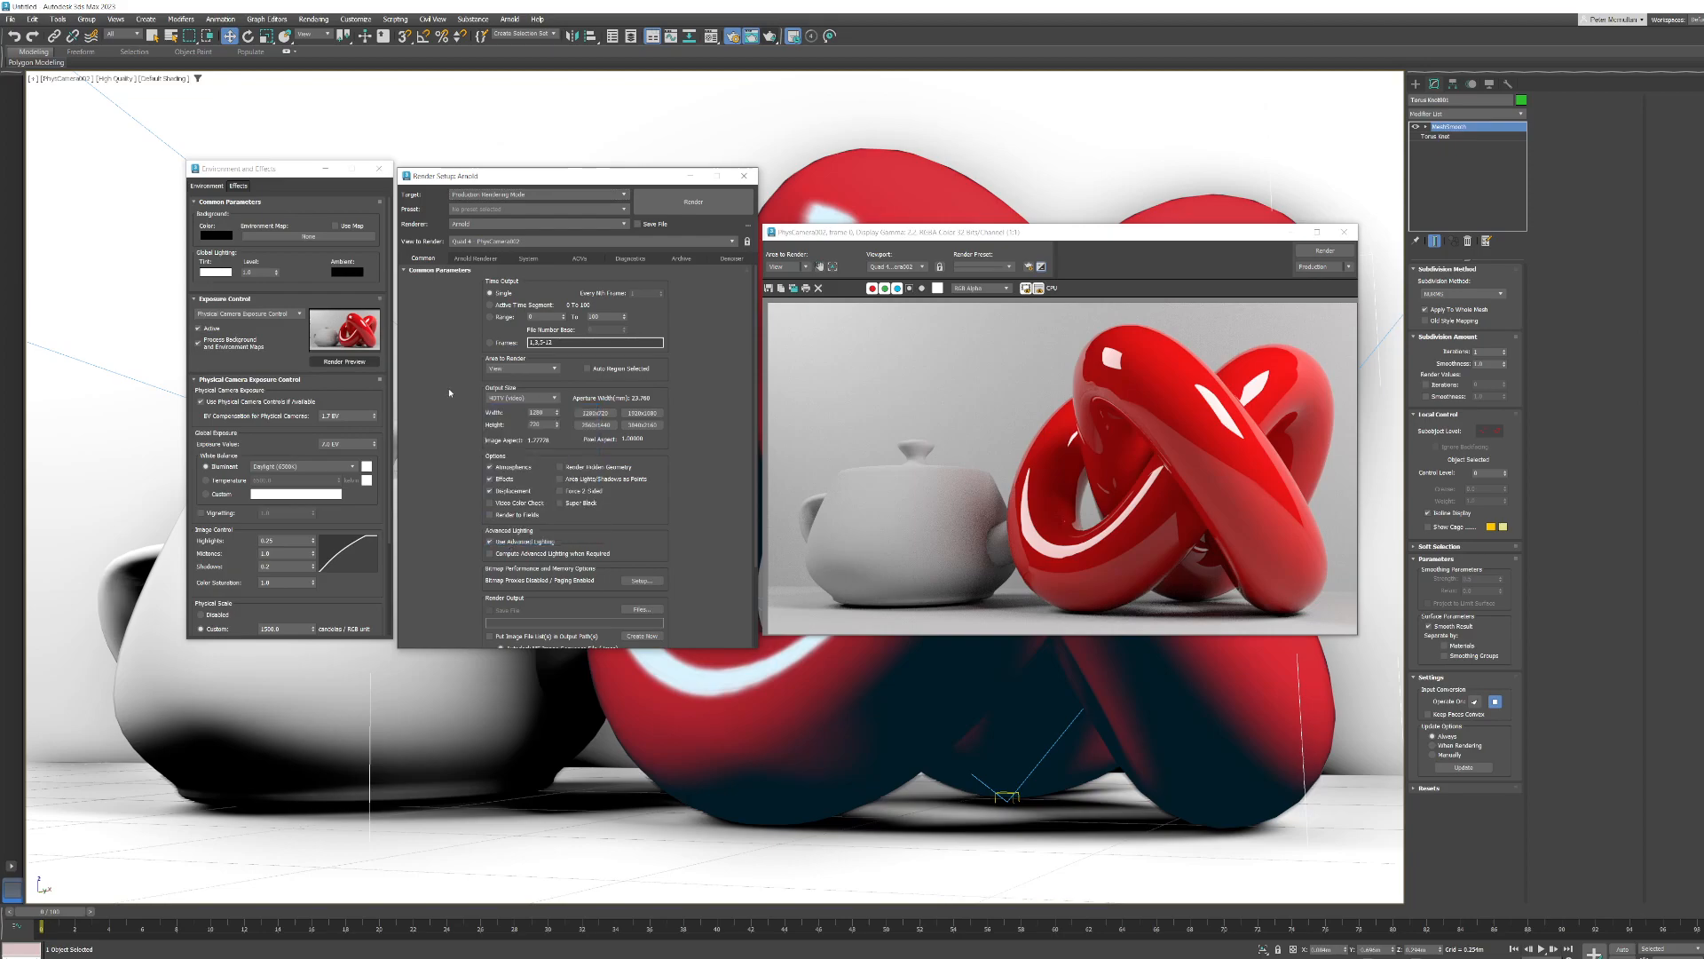
double_click(539, 414)
left_click(1325, 251)
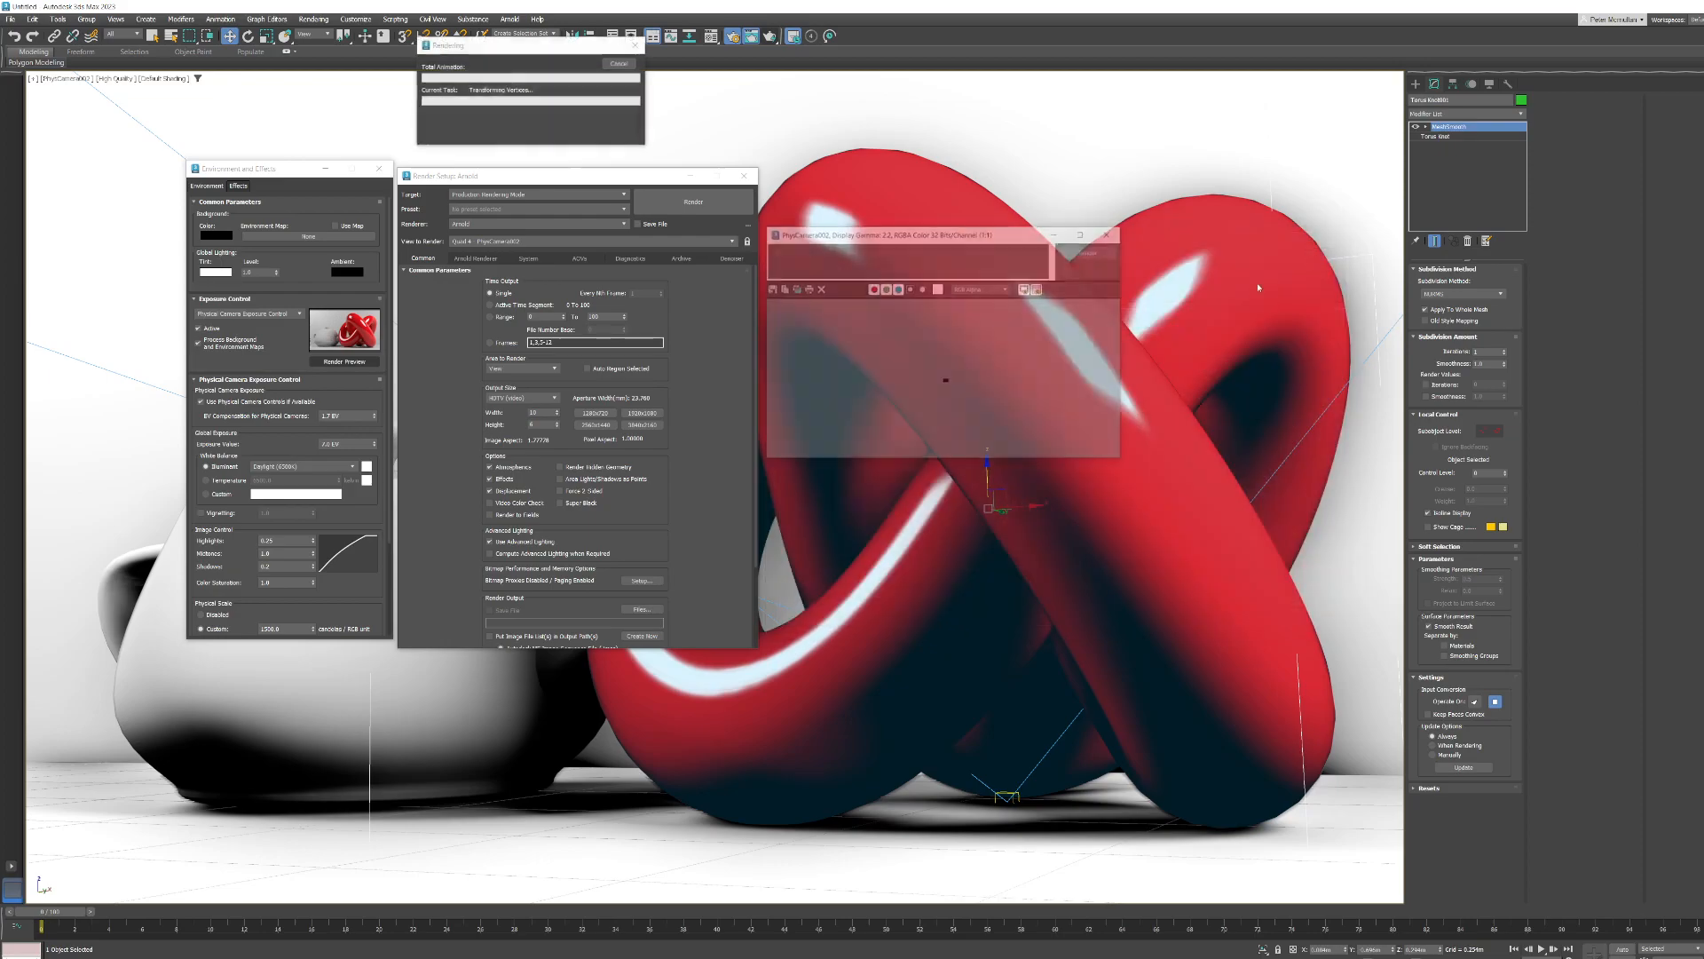
scroll(930, 374, "up", 5)
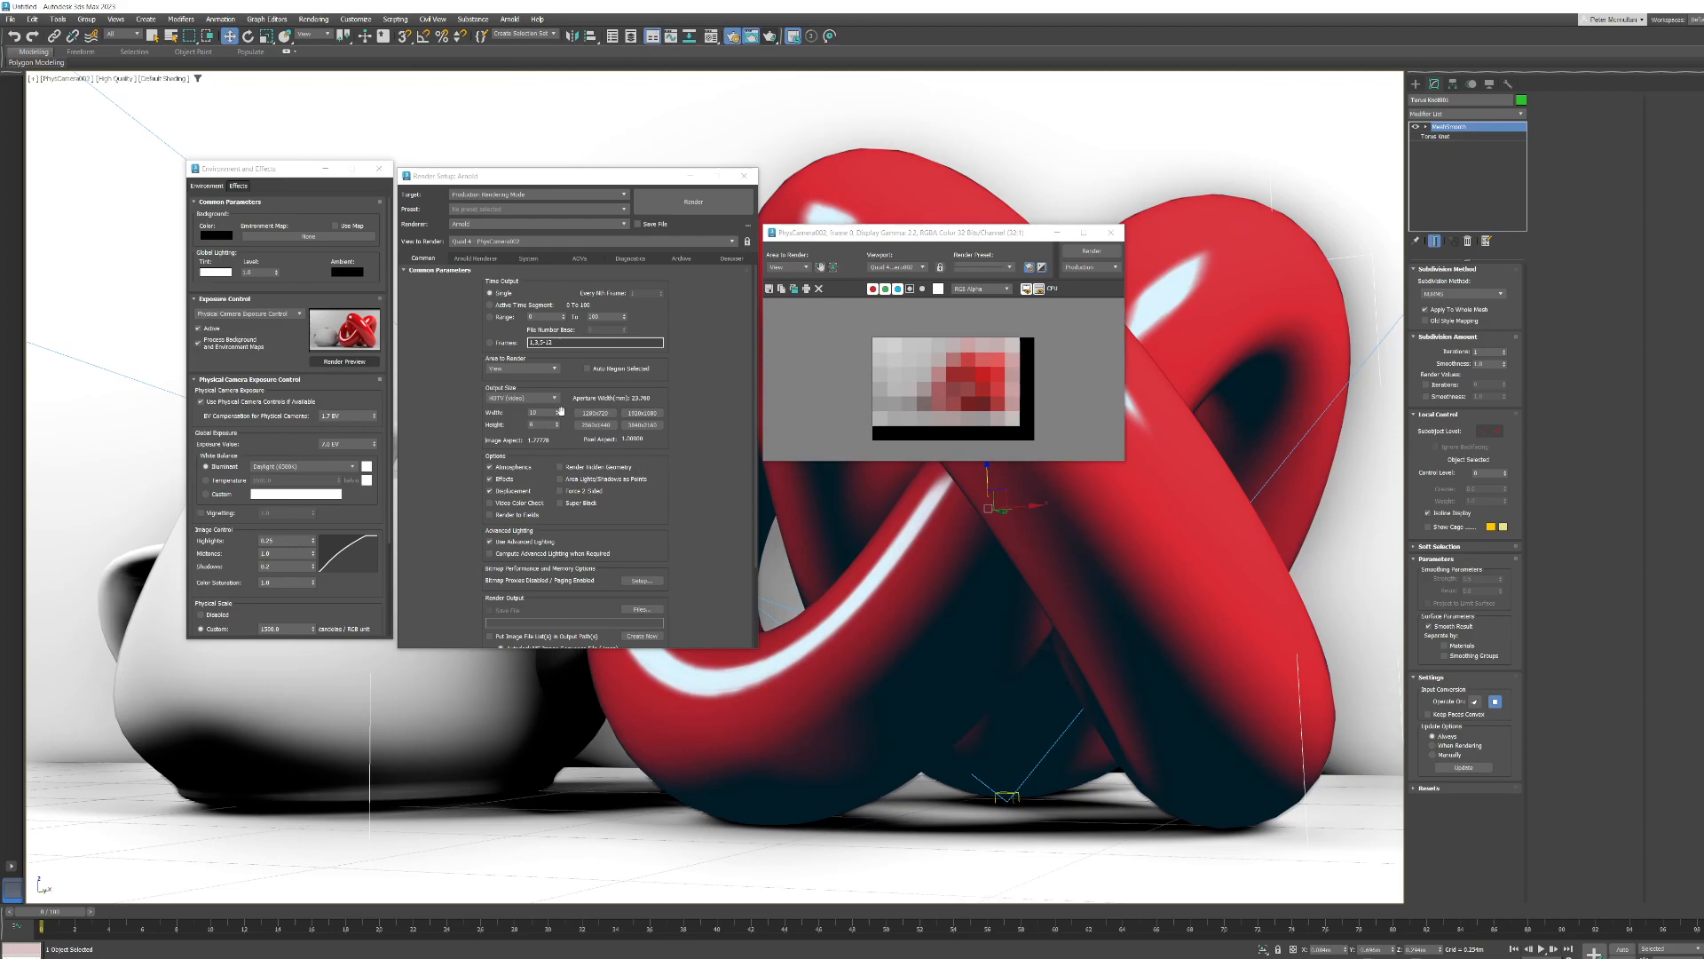
Increase the output width to about 104 pixels, render again and inspect the enlarged image
left_click_drag(558, 415, 557, 369)
left_click(1092, 252)
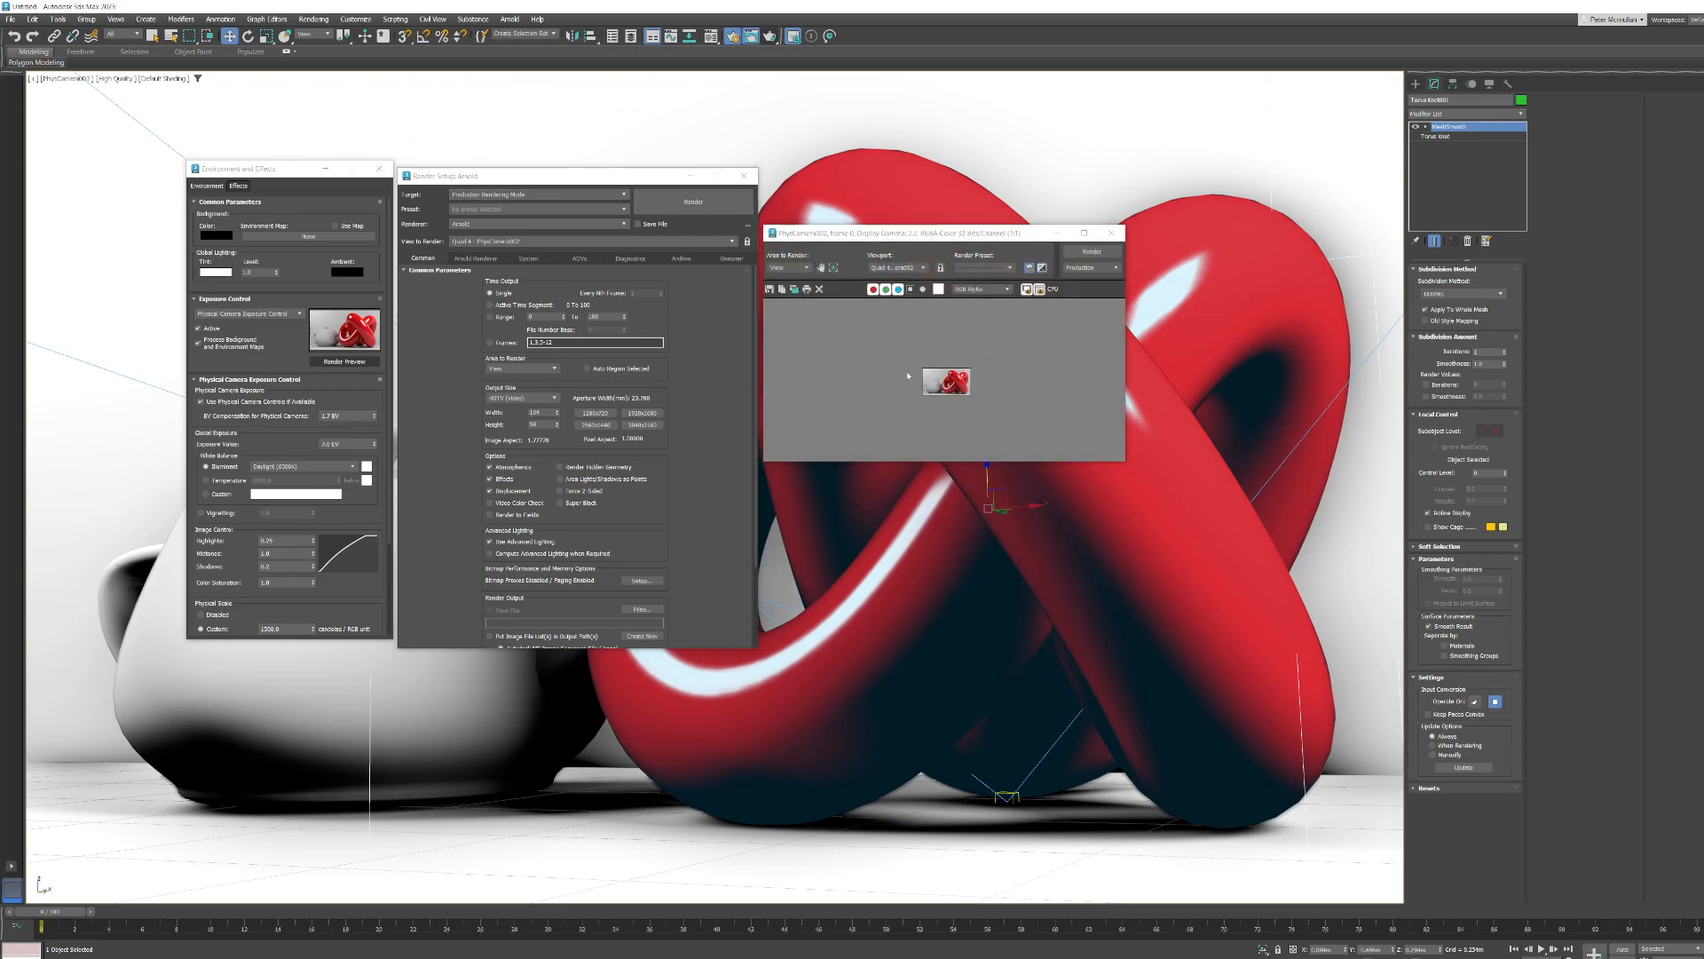
scroll(933, 389, "up", 2)
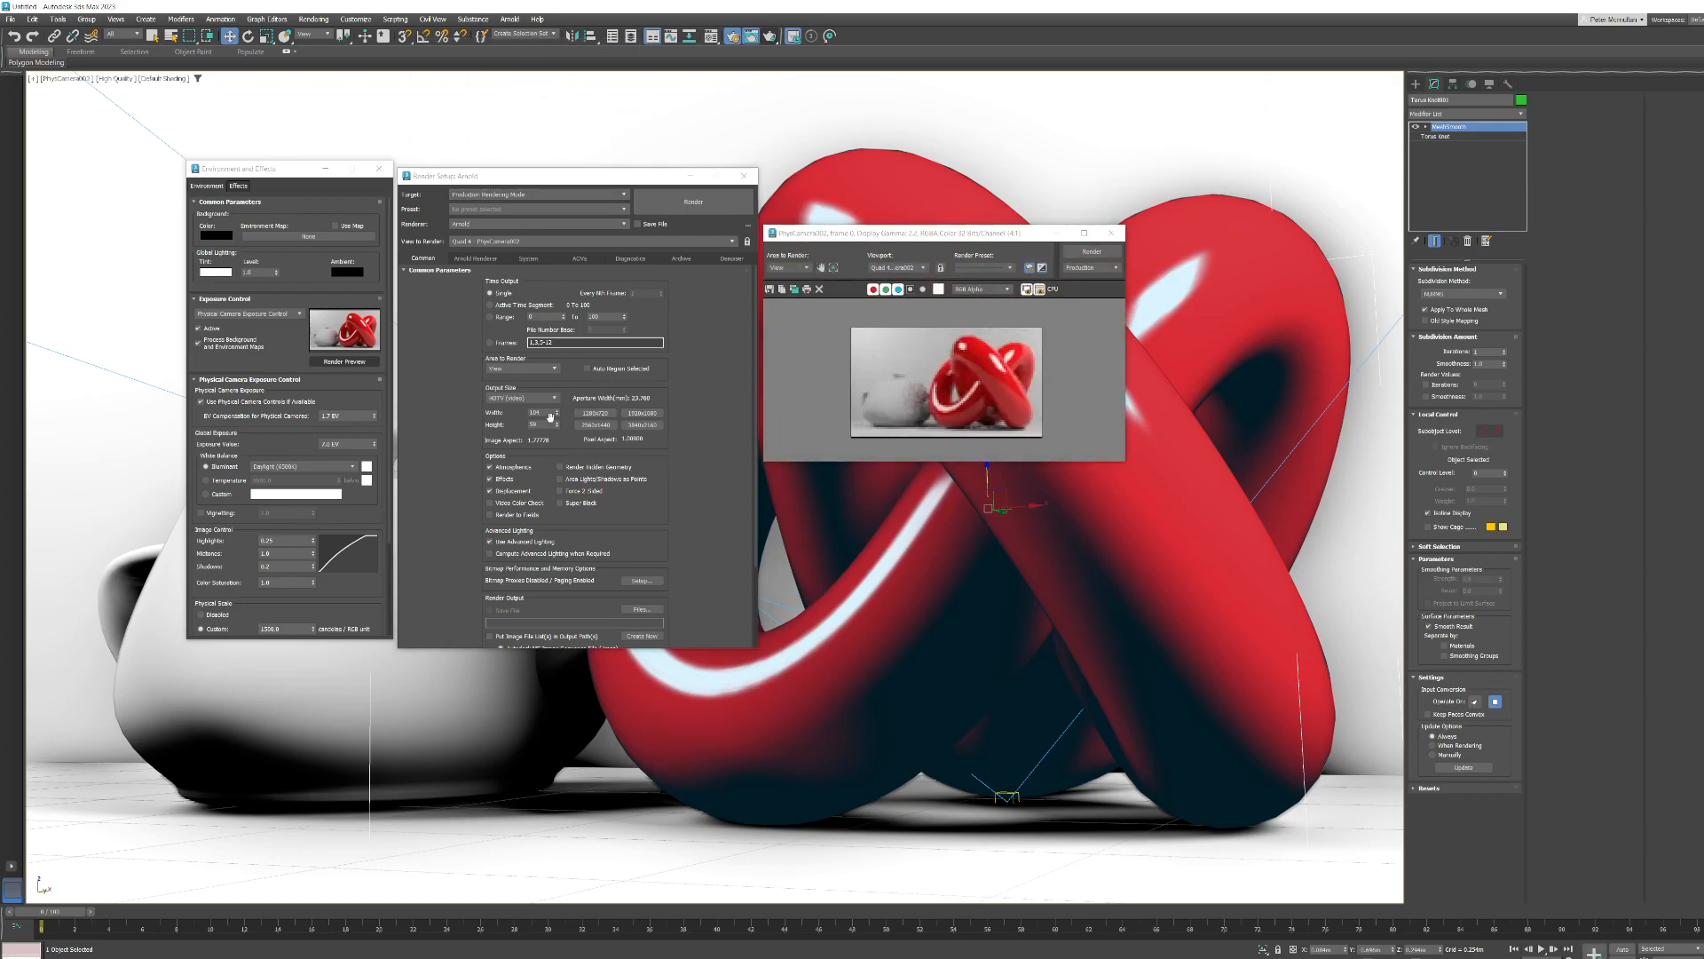
Increase the output width to about 235 pixels, render again and make the rendered frame window taller
left_click_drag(557, 414, 557, 355)
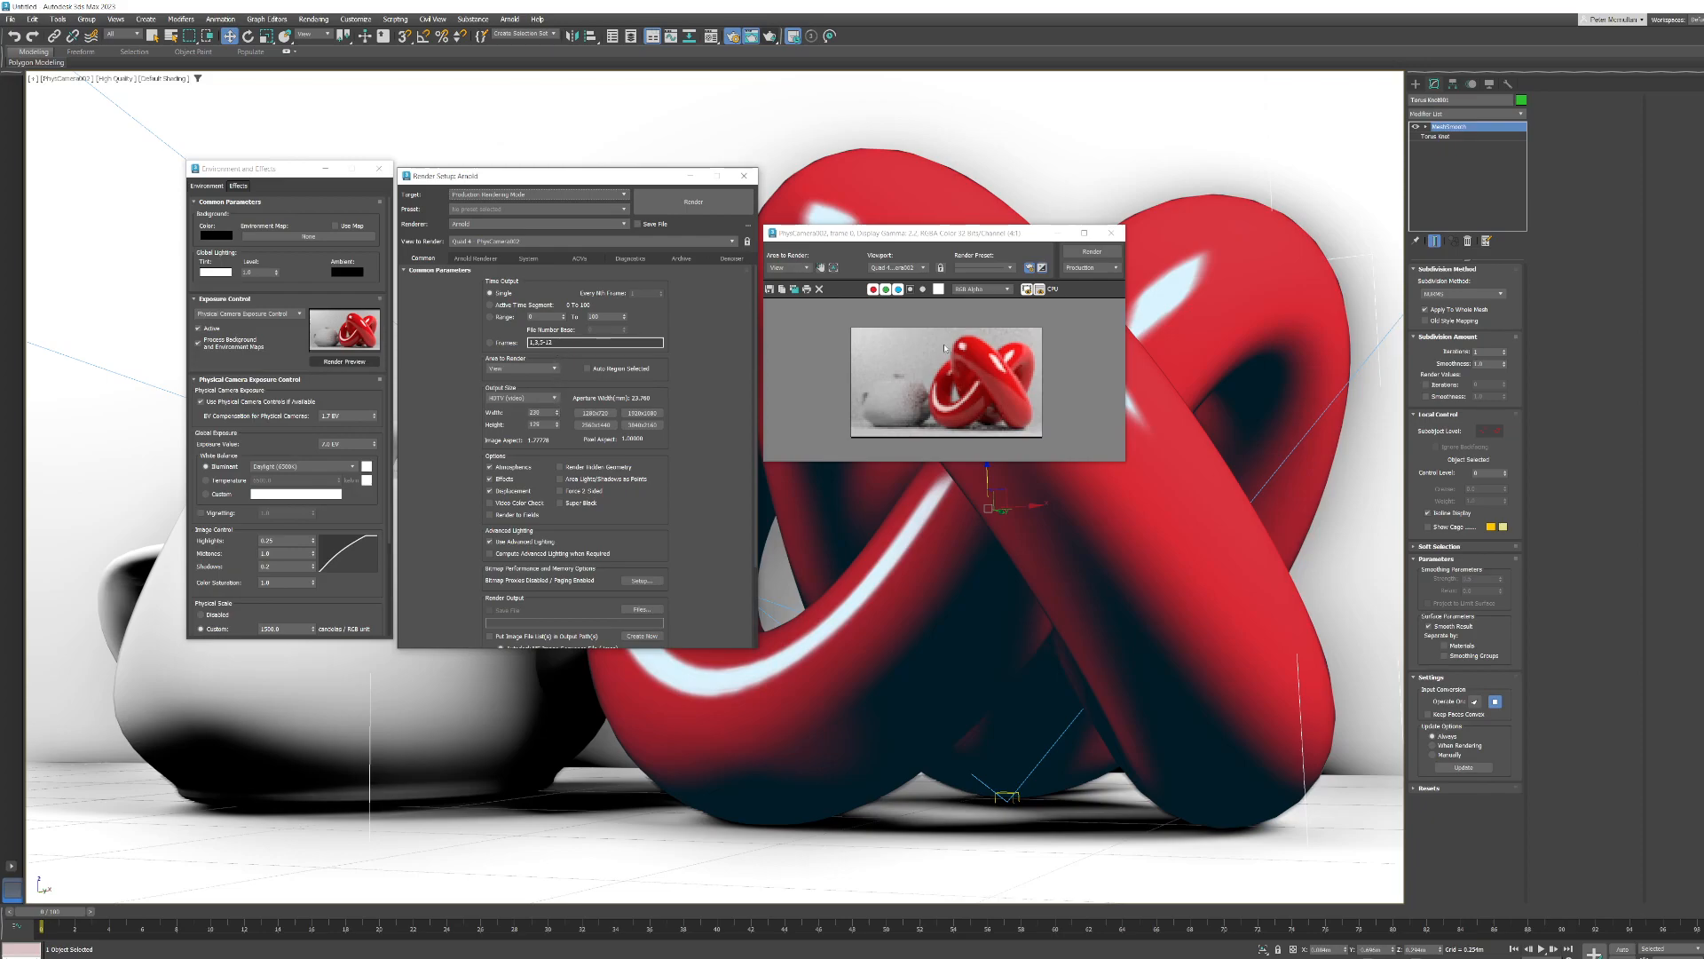
left_click(1091, 253)
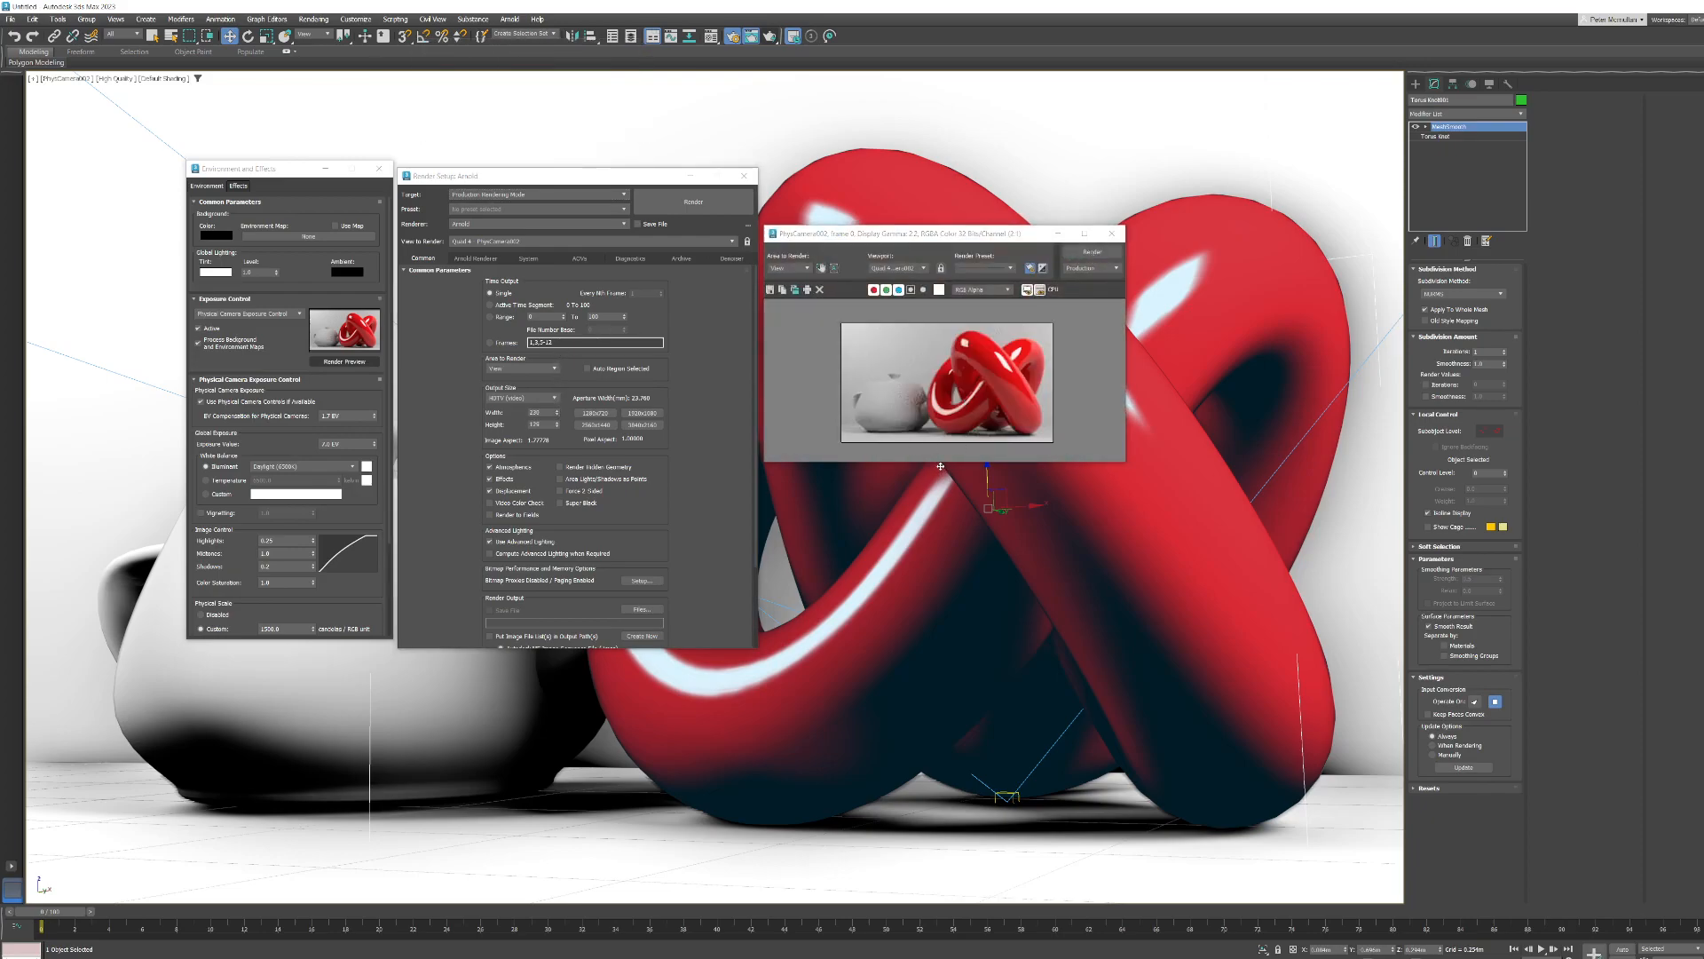
left_click_drag(941, 462, 941, 608)
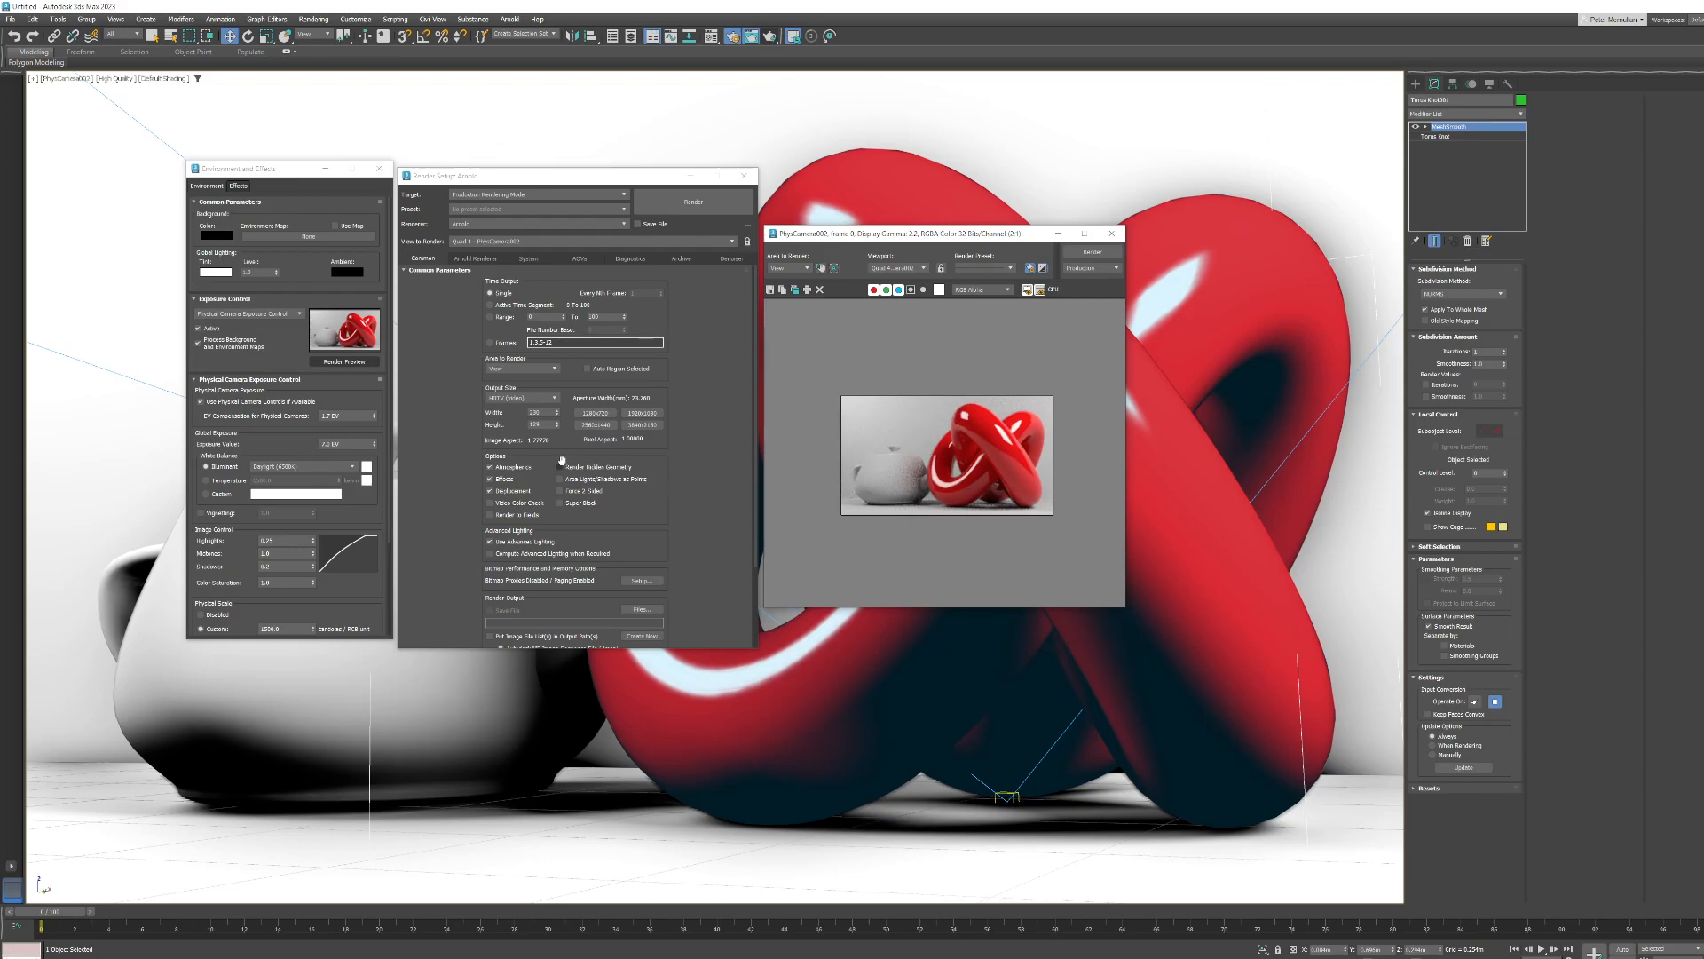
Reduce the output width slightly and render the camera view again
left_click_drag(558, 413, 557, 401)
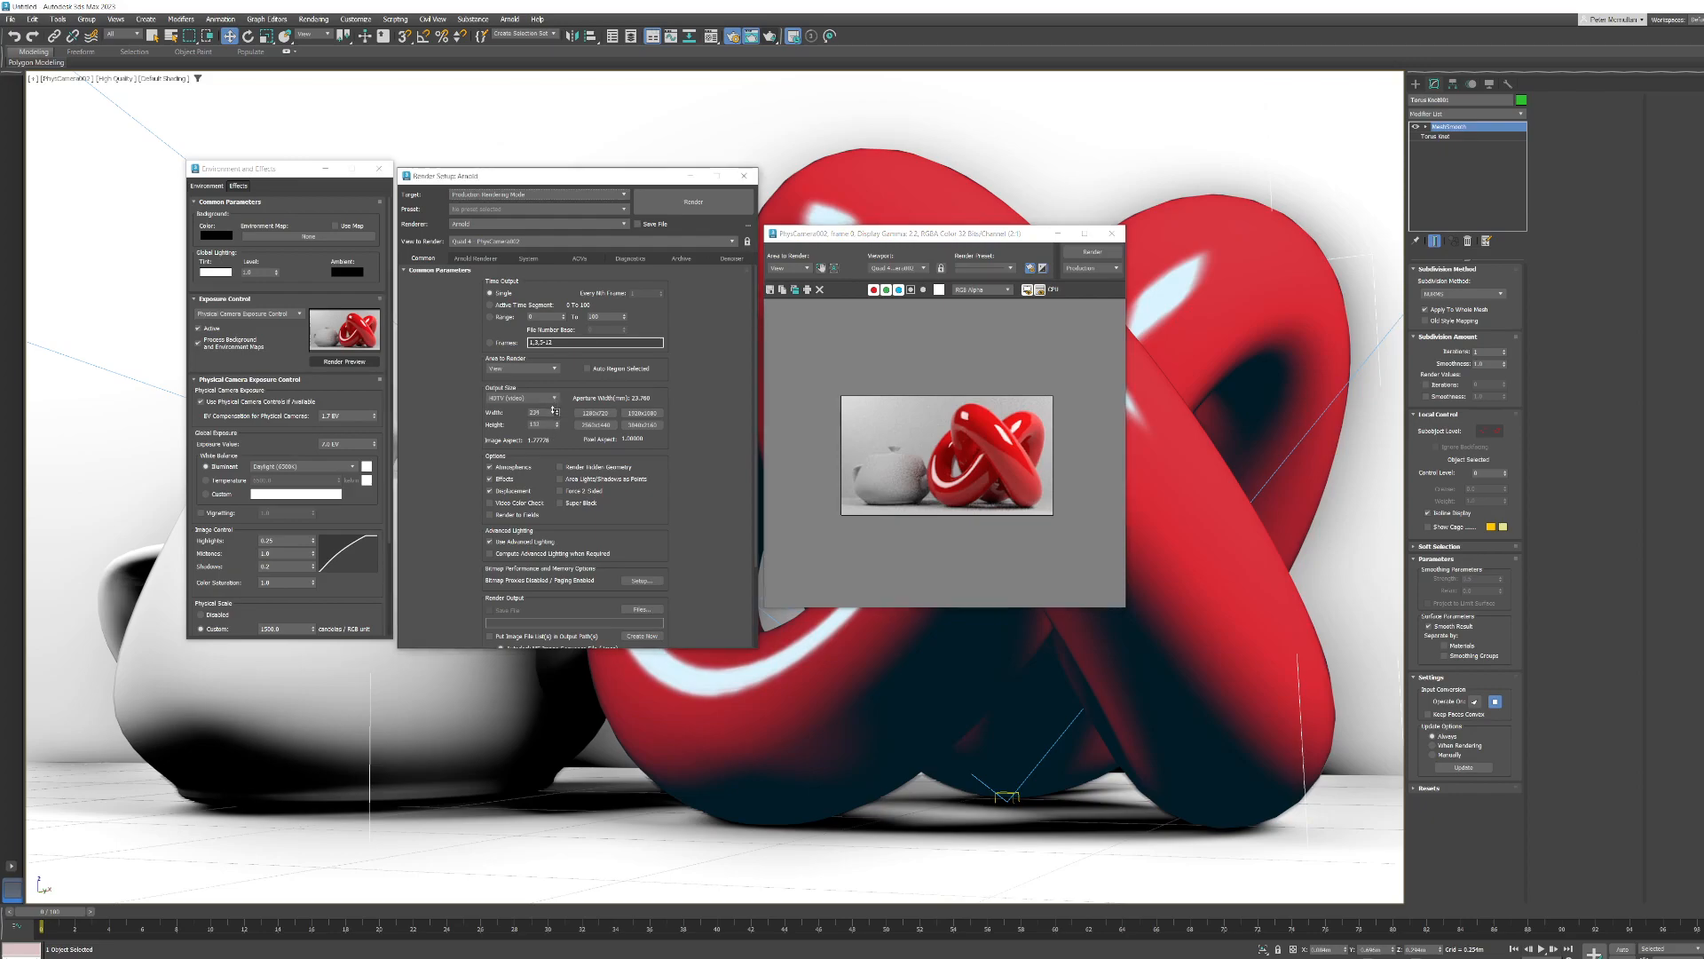
left_click(1091, 251)
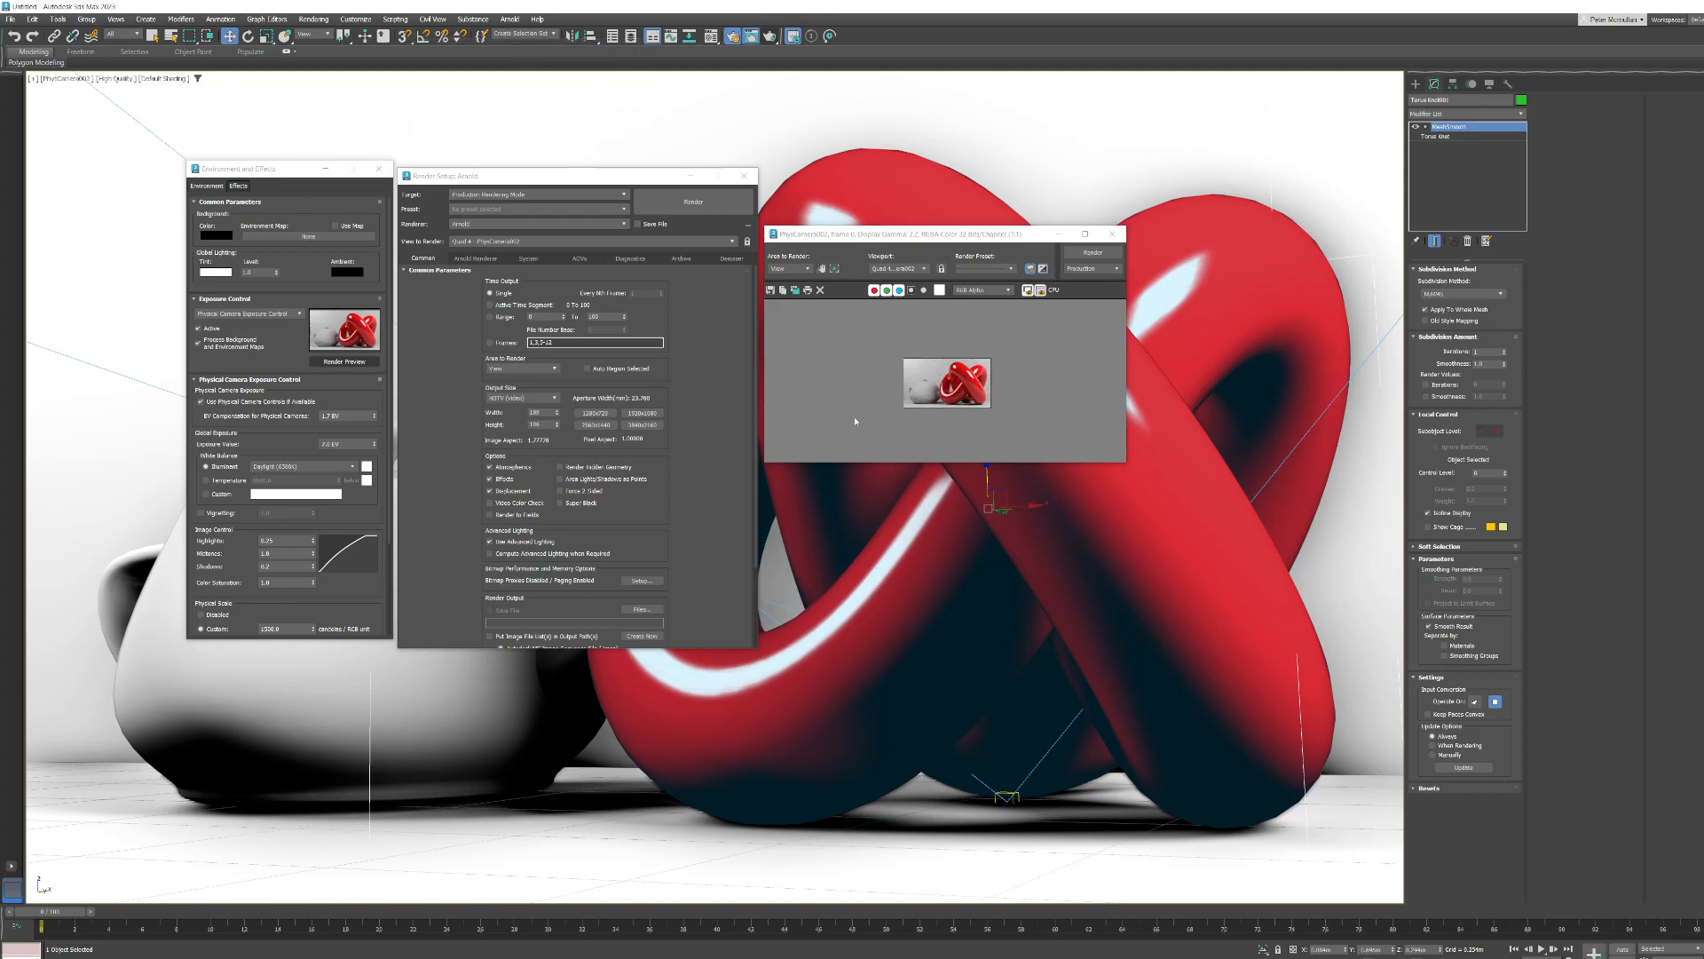
Set the output size to the 3840x2160 preset, render, inspect the image up close and cancel the render
left_click(625, 428)
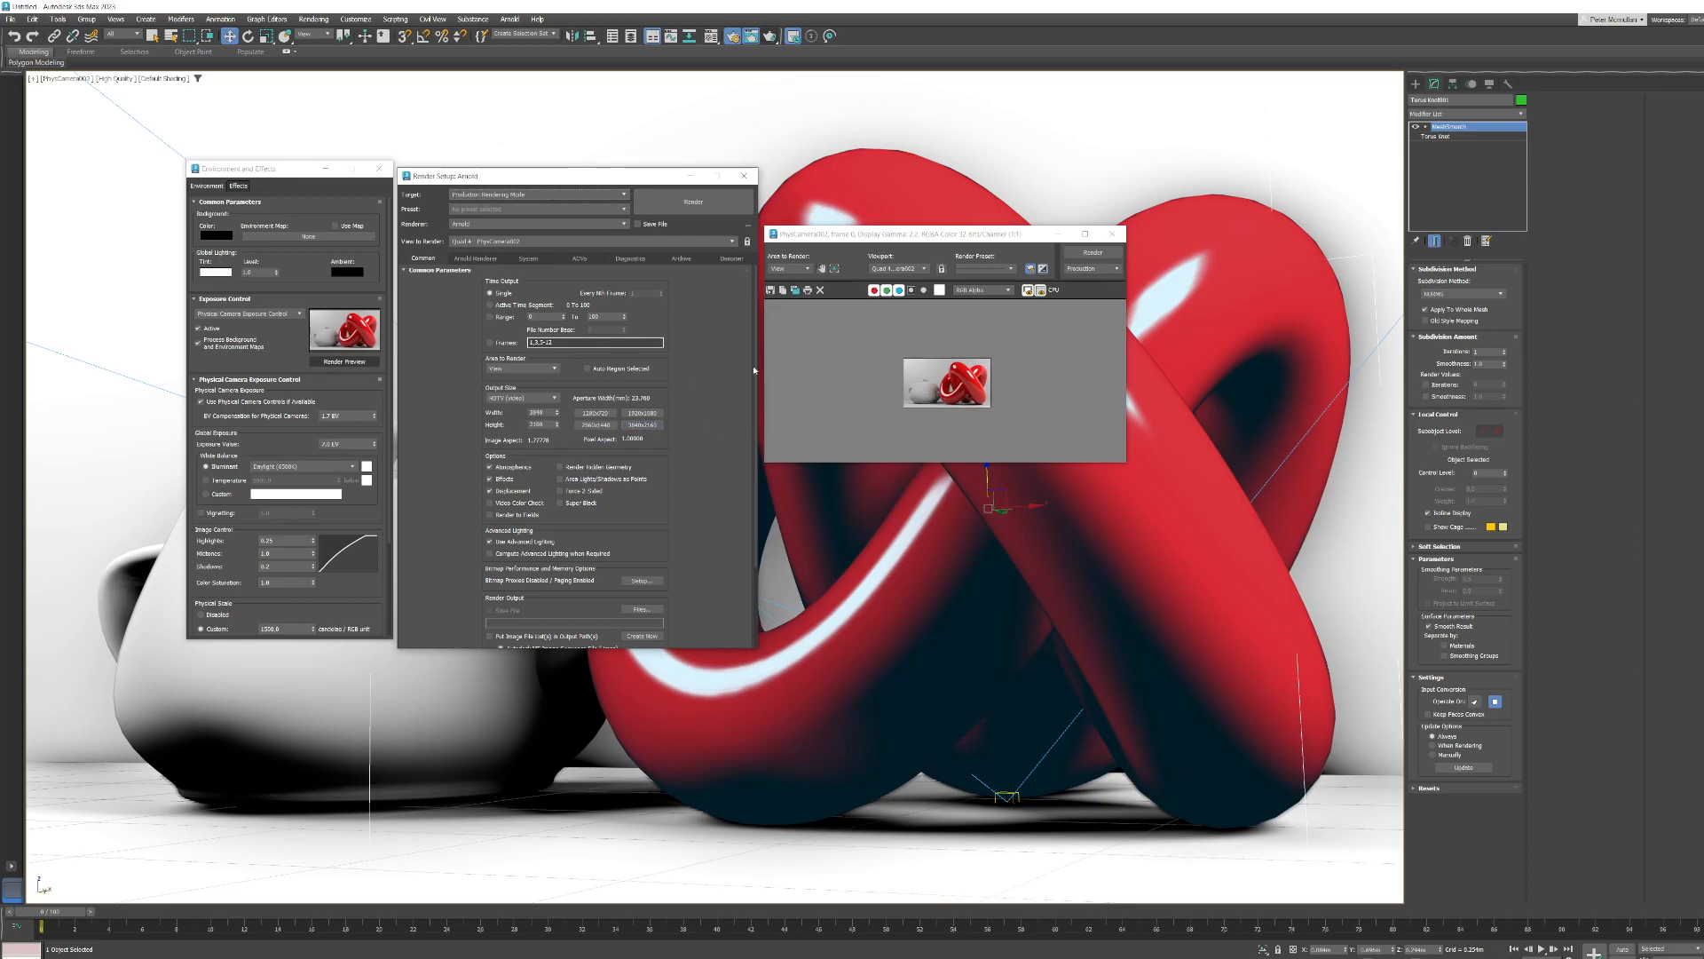
left_click(1093, 253)
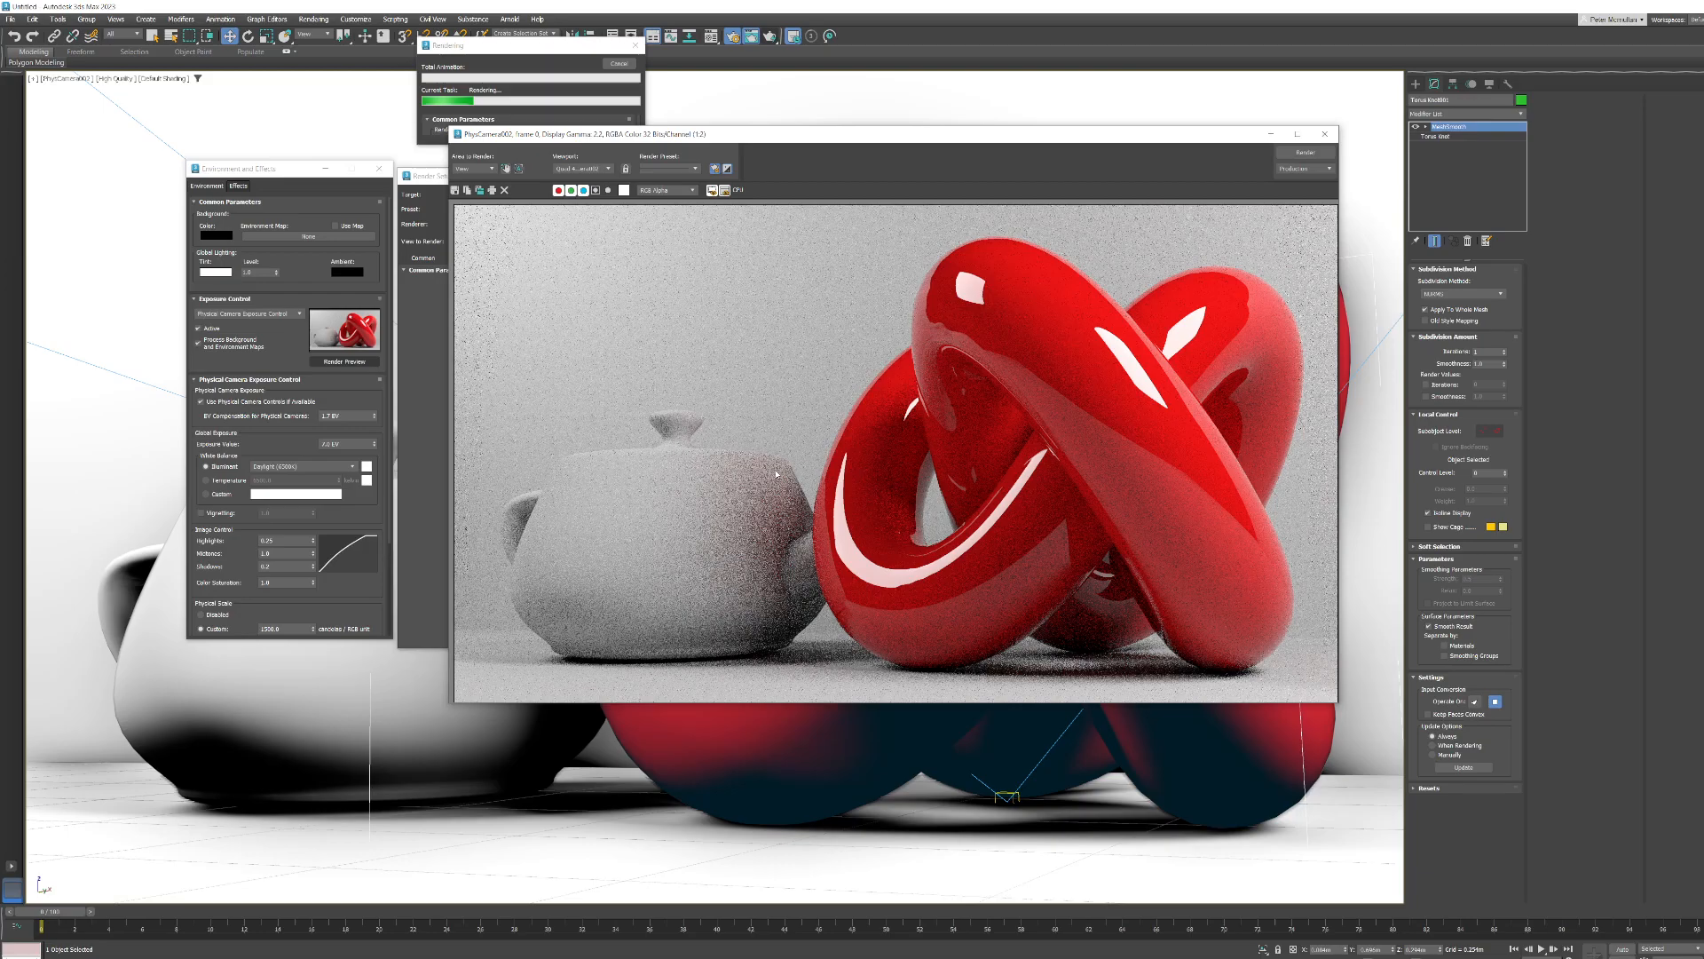
scroll(776, 474, "down", 1)
scroll(776, 474, "up", 1)
scroll(889, 483, "up", 1)
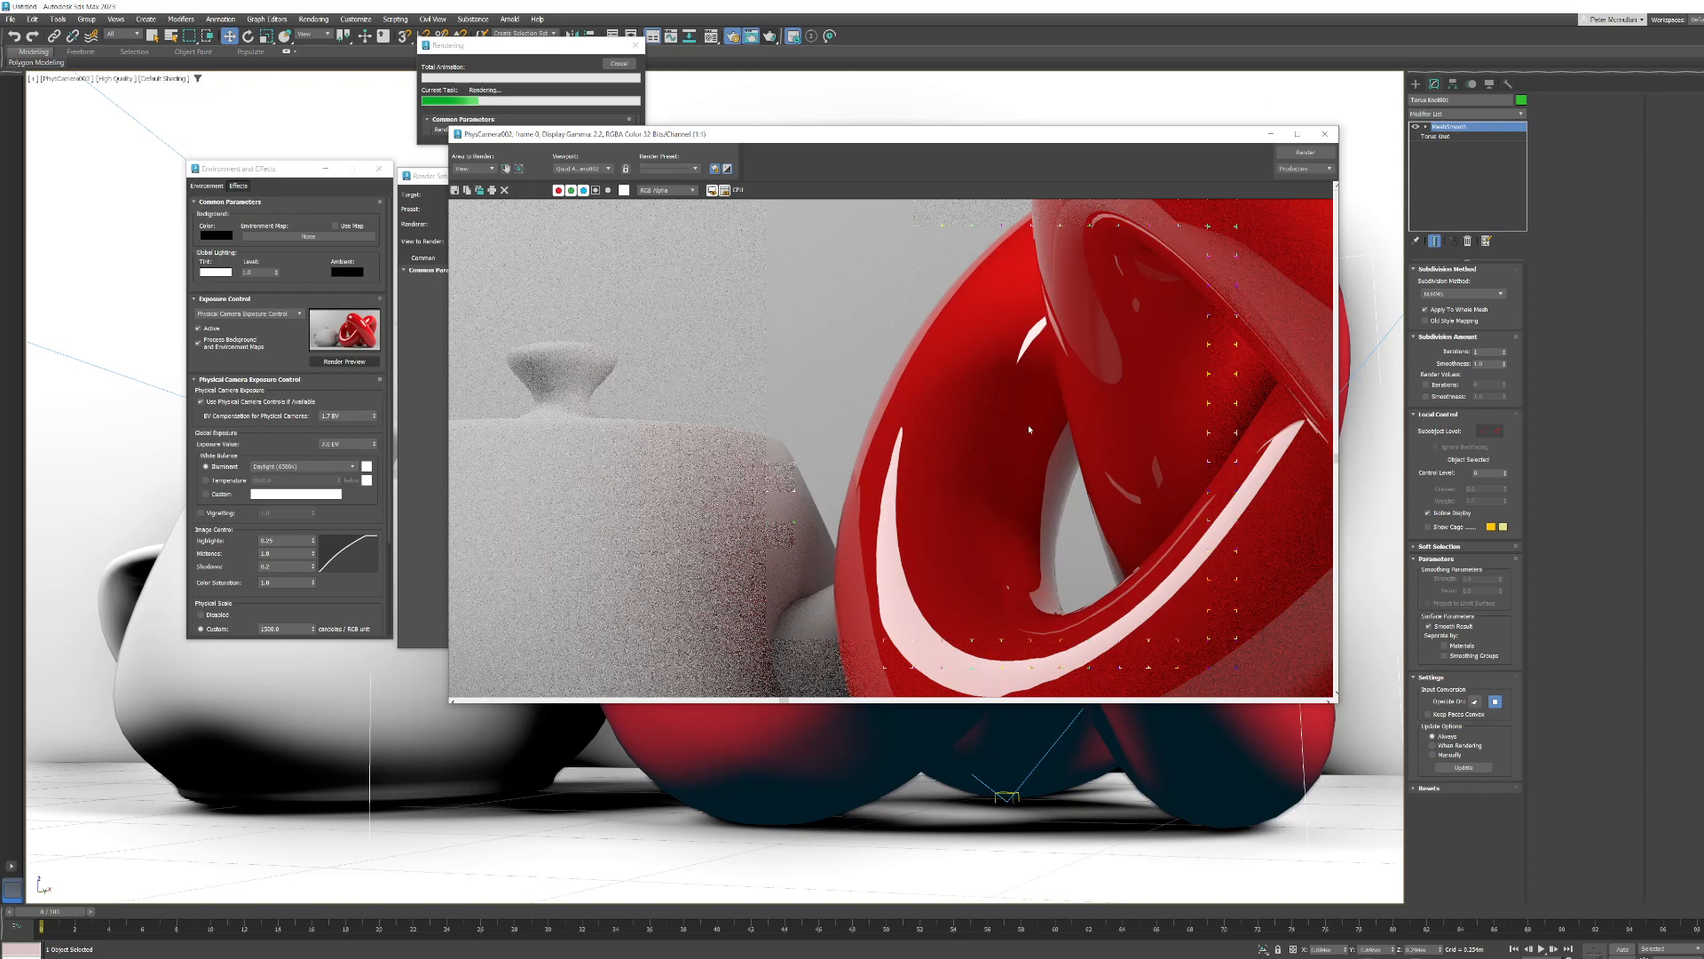
left_click(619, 64)
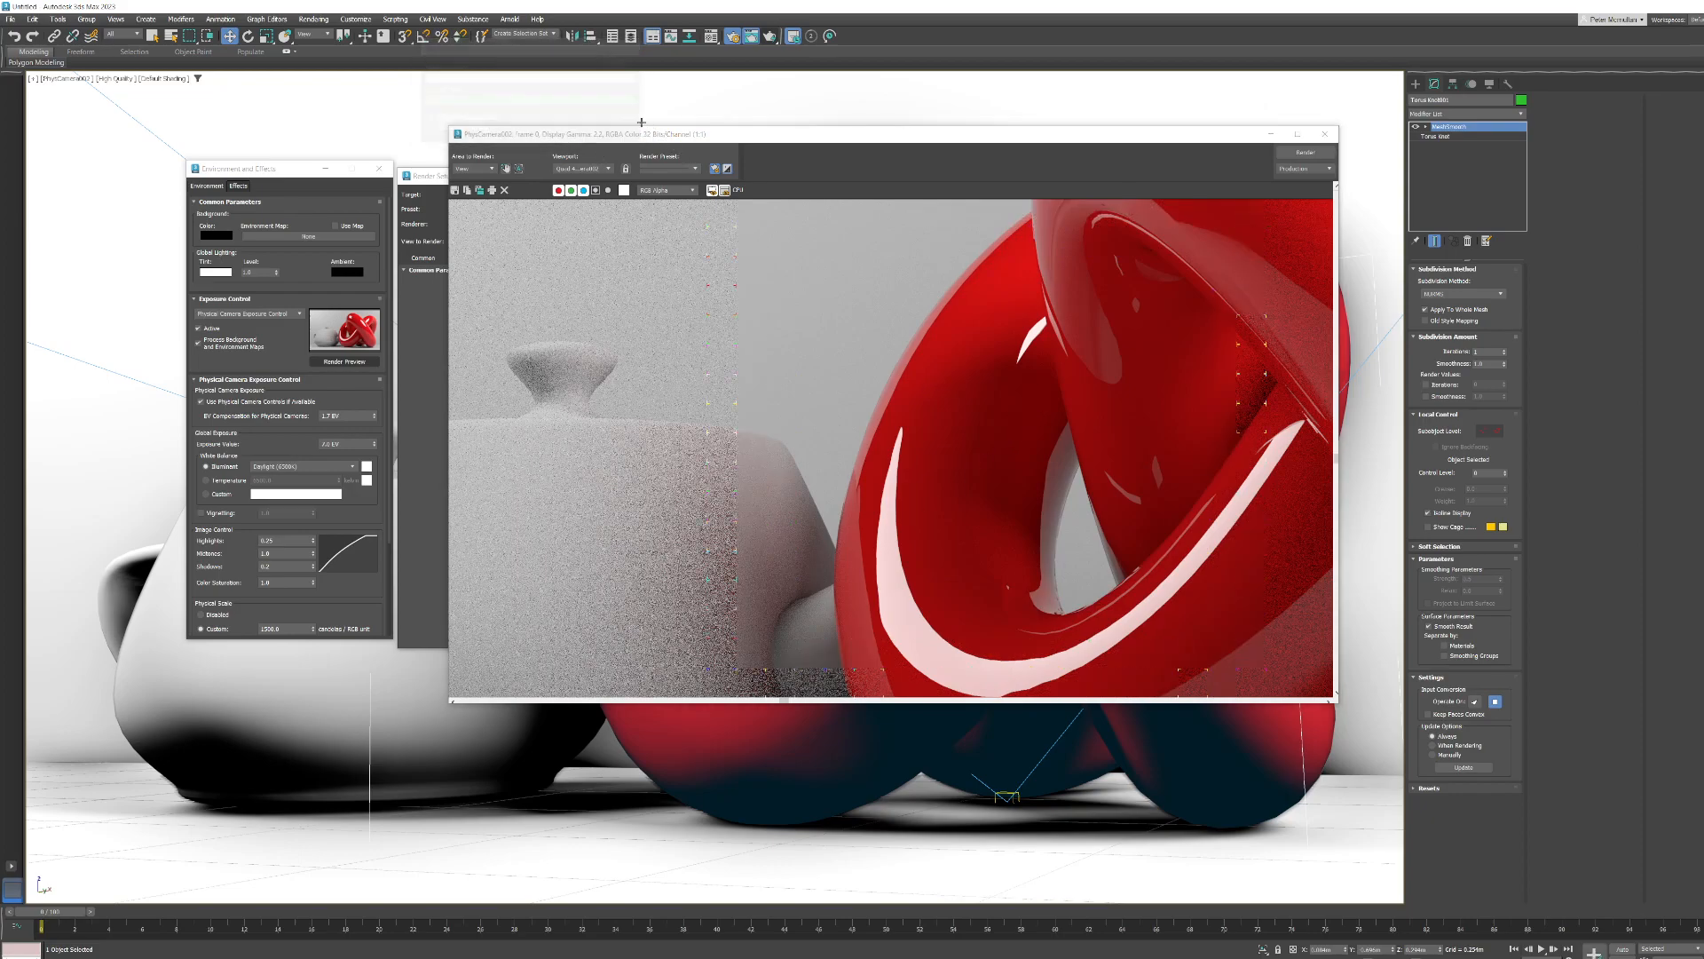
Set the output size to the 1280x720 preset, render, move the frame window beside Render Setup and stop the render
left_click(424, 176)
left_click(593, 413)
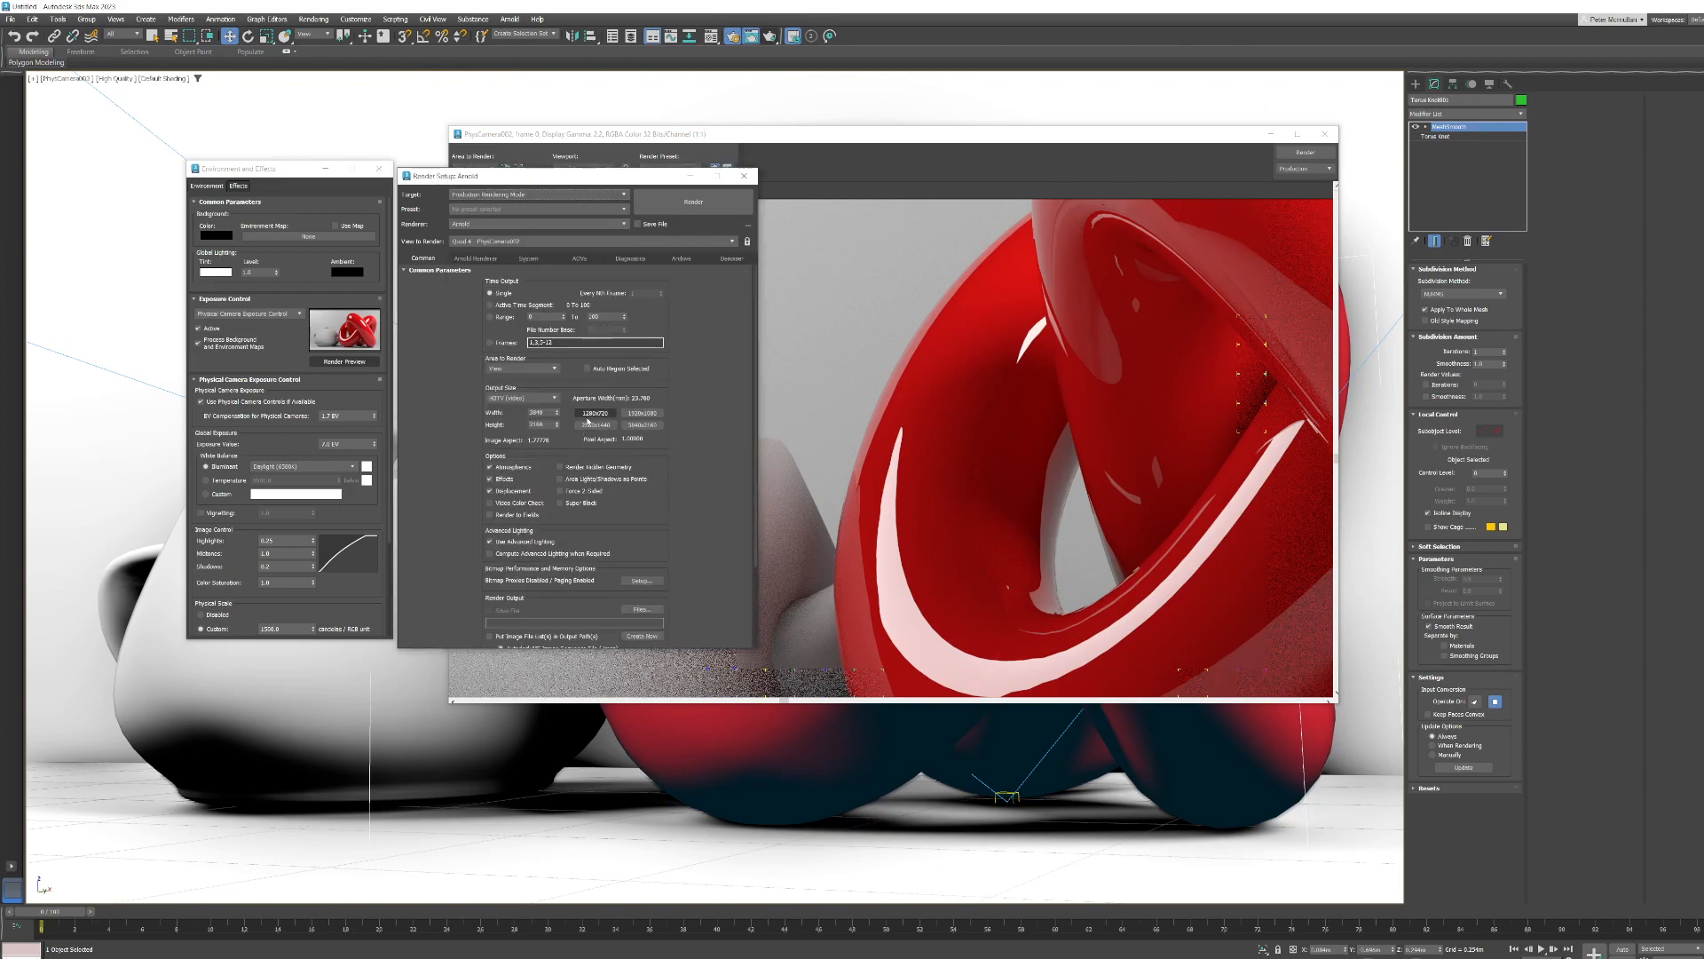
left_click(693, 201)
left_click_drag(752, 140, 1072, 250)
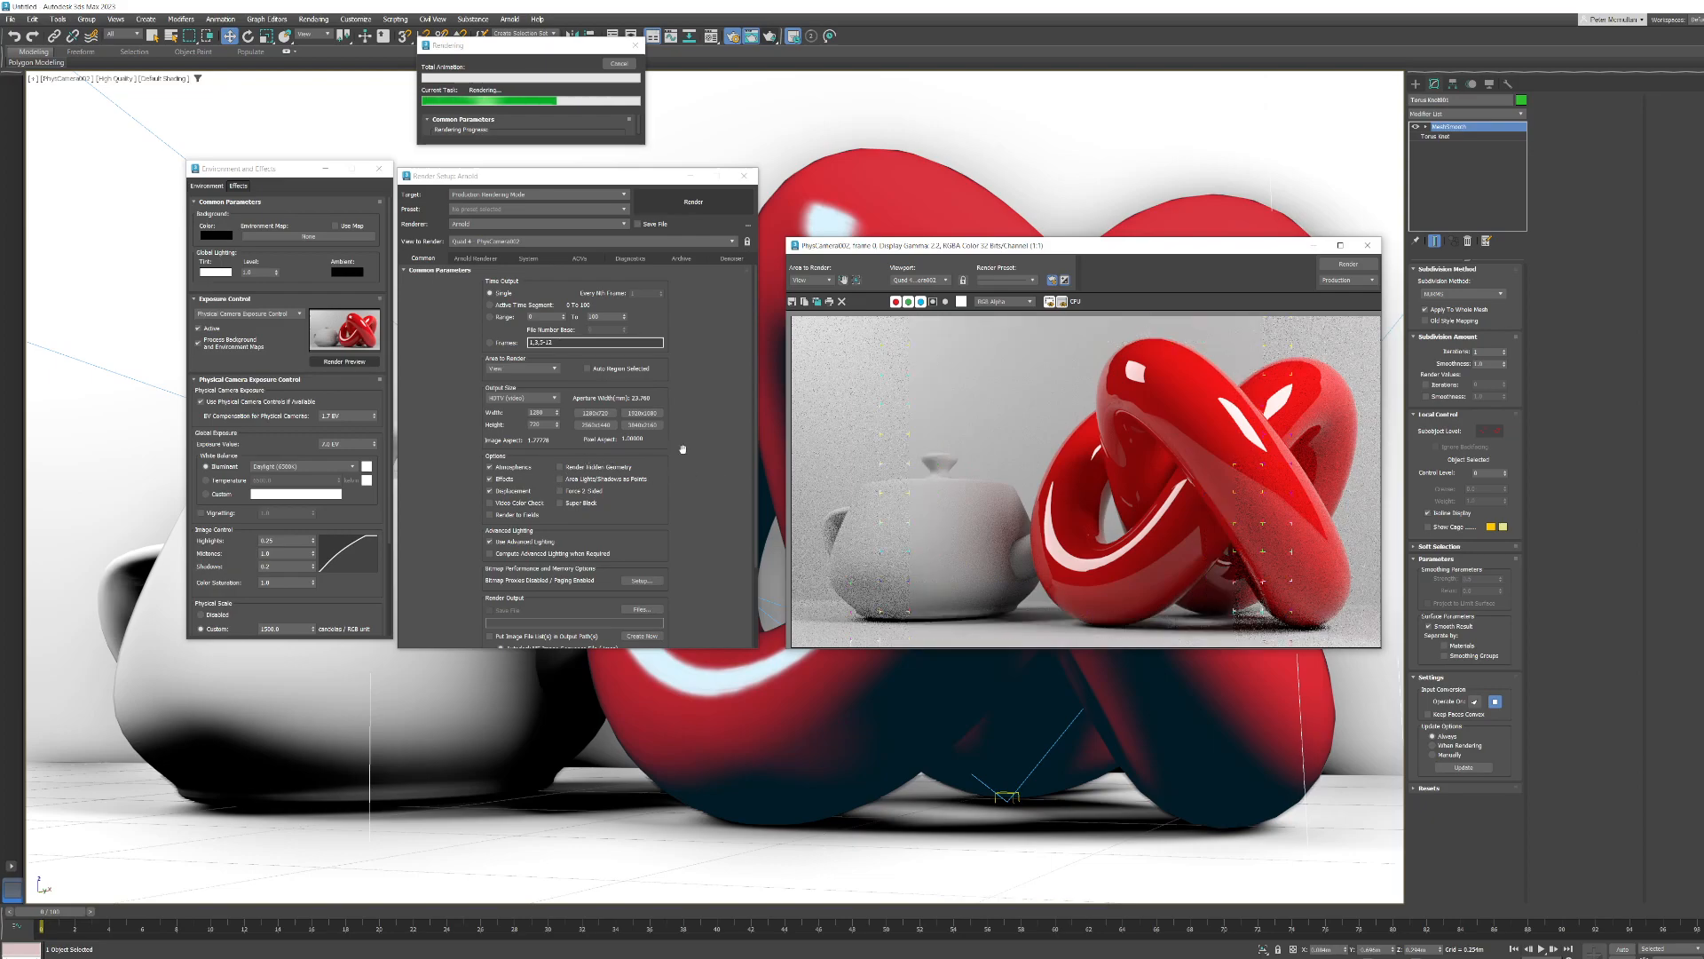
left_click(624, 65)
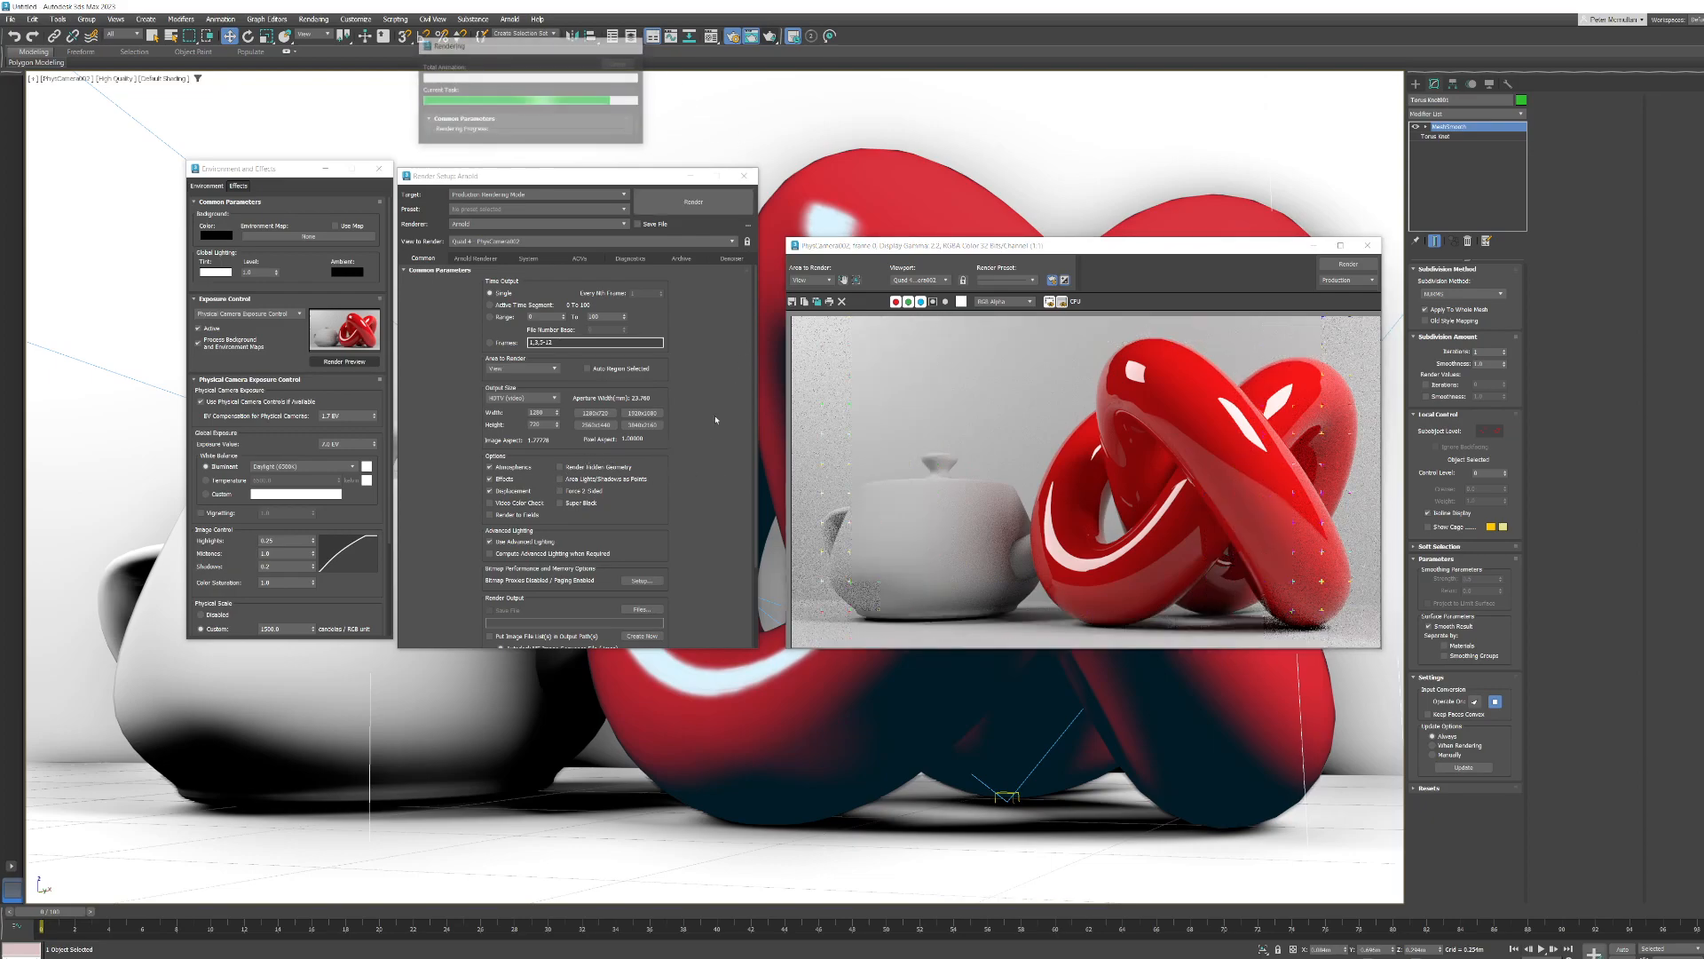
Open the render output file settings, choose the Desktop as the save location and name the file test
scroll(690, 470, "down", 2)
left_click_drag(691, 454, 708, 371)
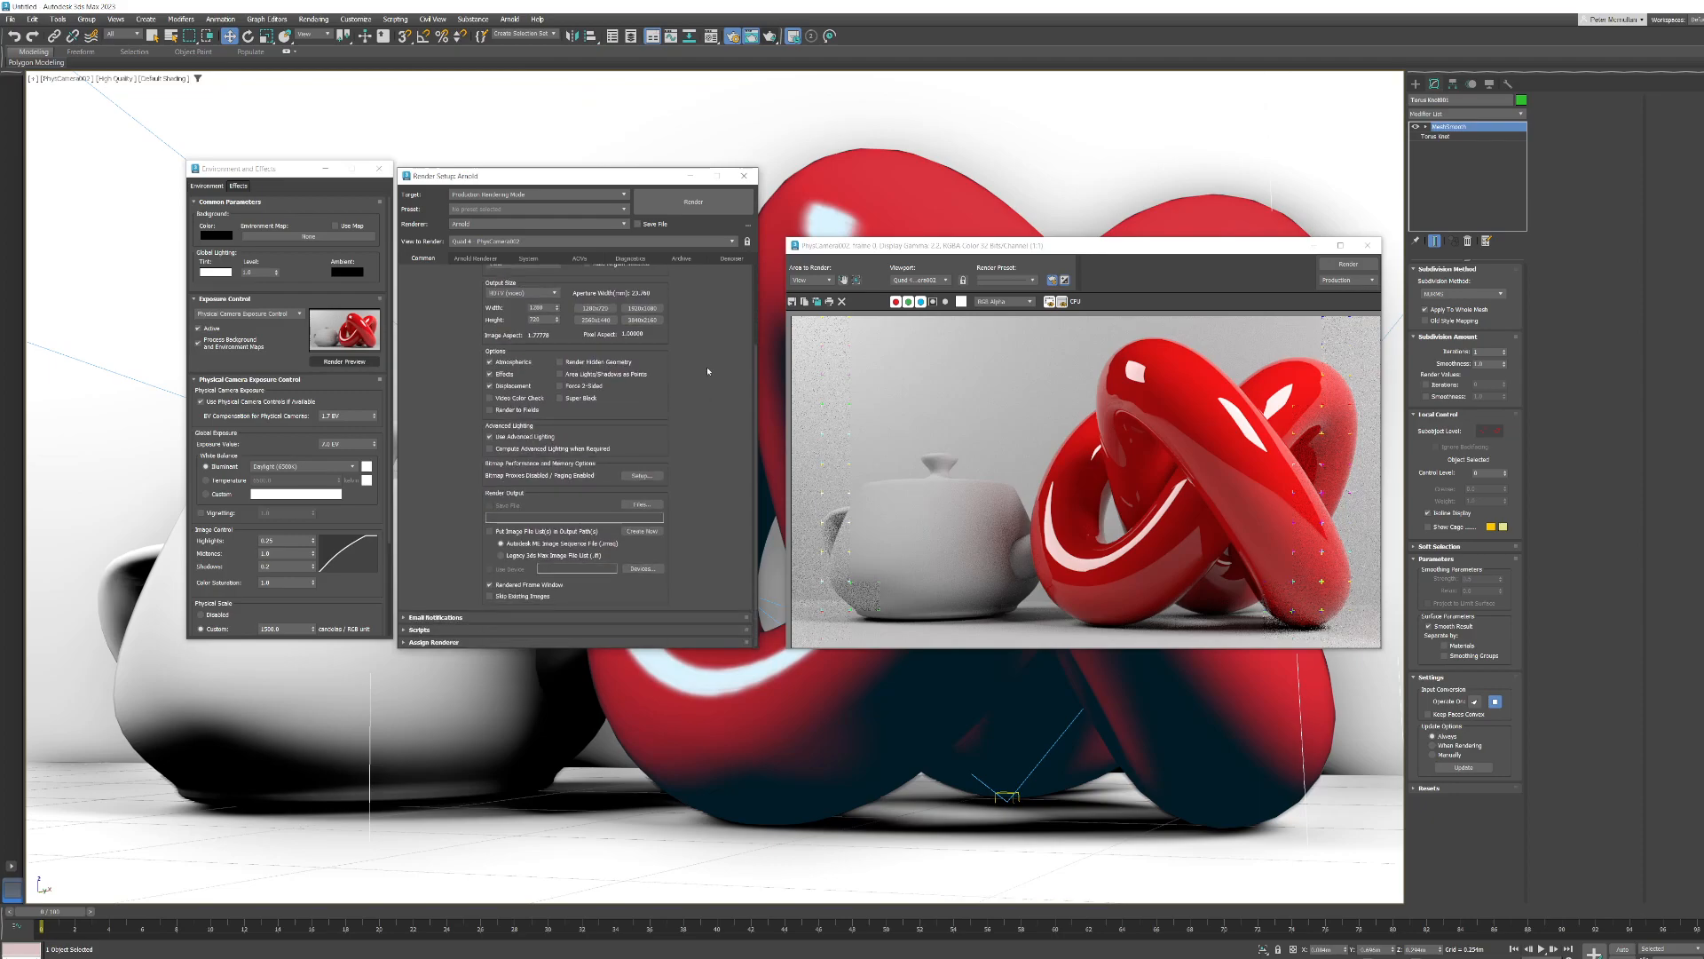
left_click(642, 505)
left_click(439, 292)
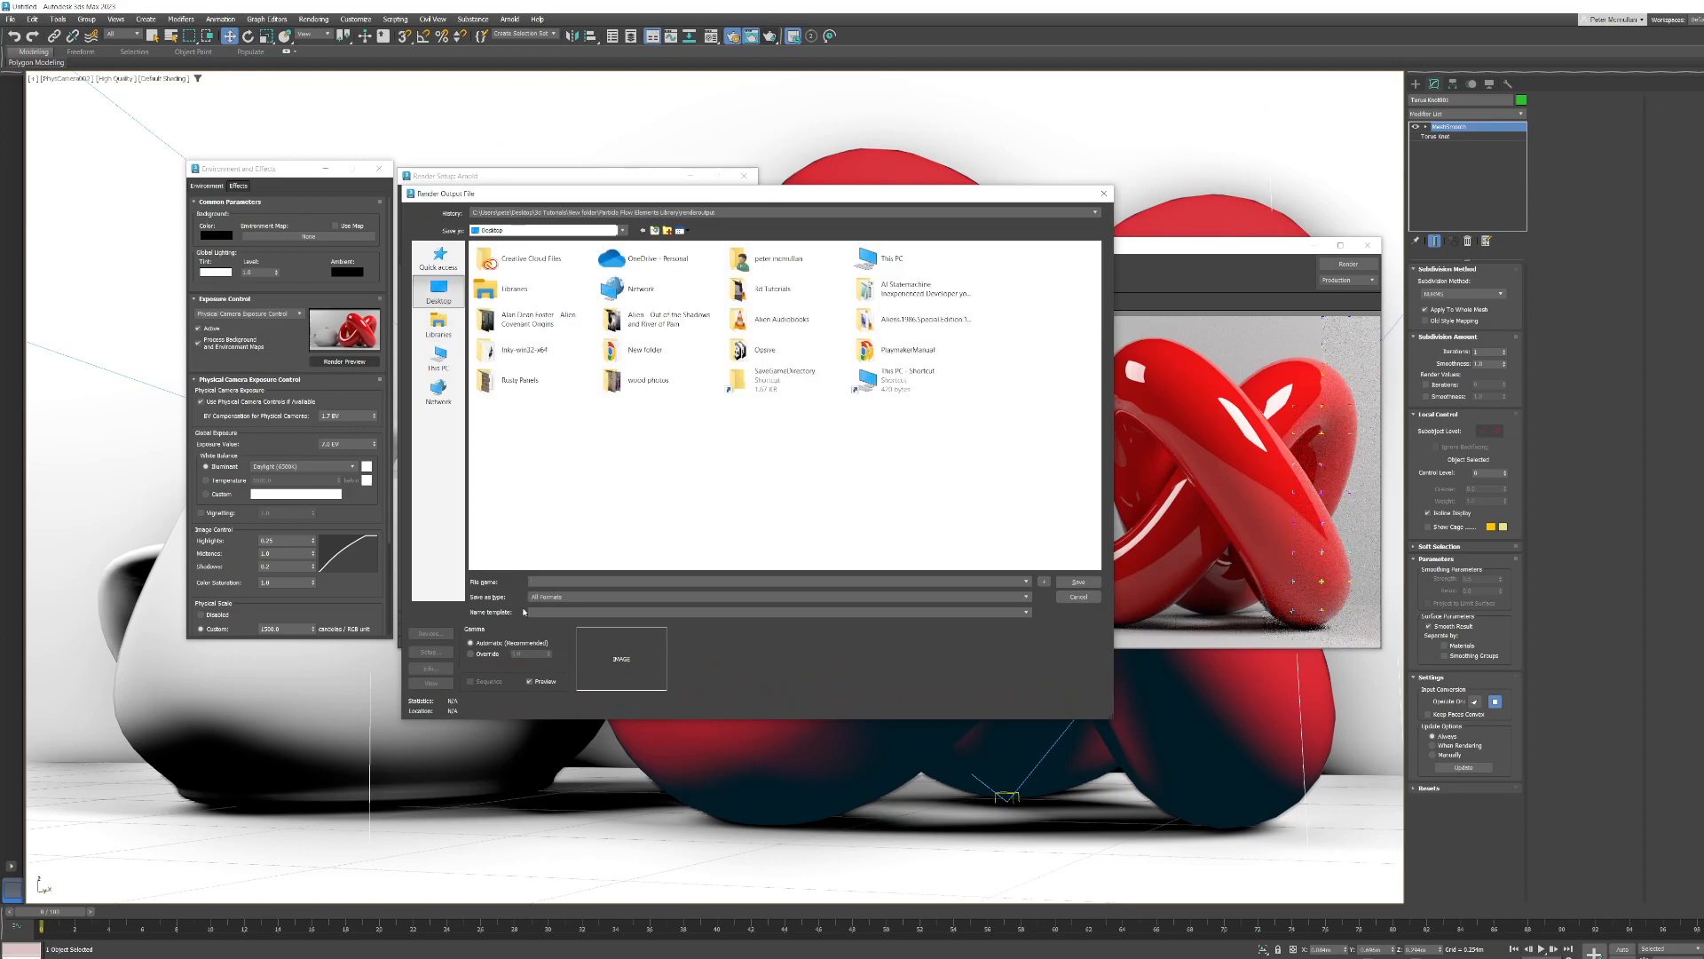
left_click(579, 579)
type("tod")
Save the render output as a JPEG file, accepting quality 100 in the image options
left_click(555, 598)
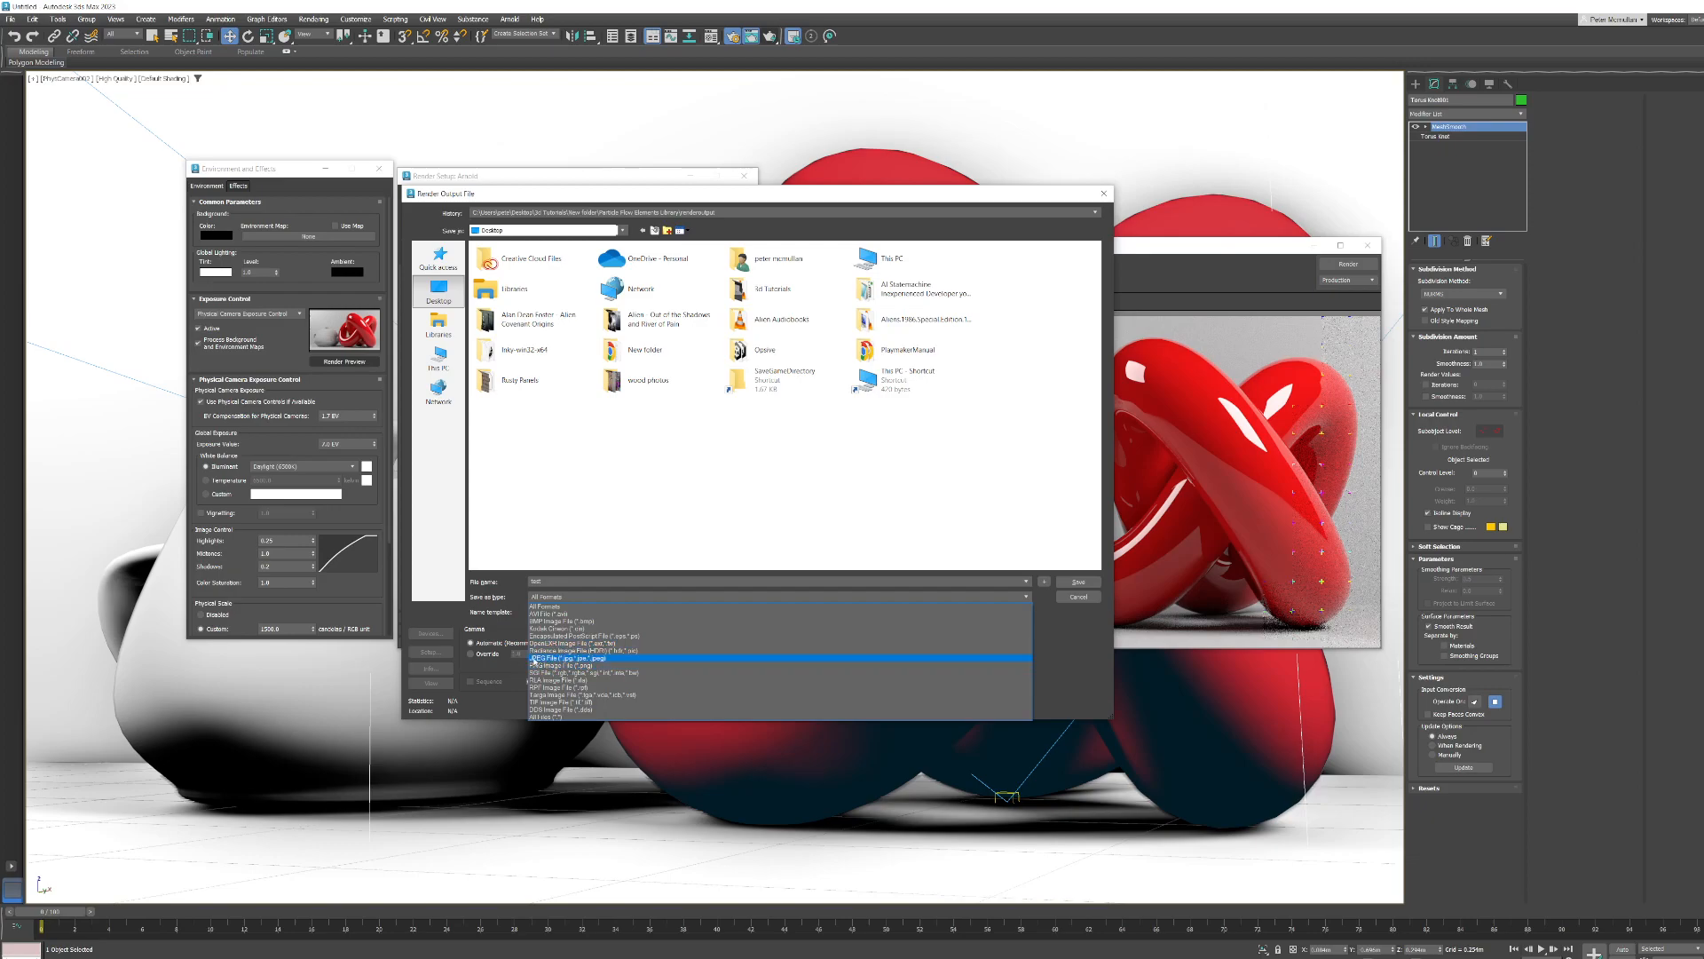
left_click(537, 659)
double_click(544, 581)
left_click(1079, 581)
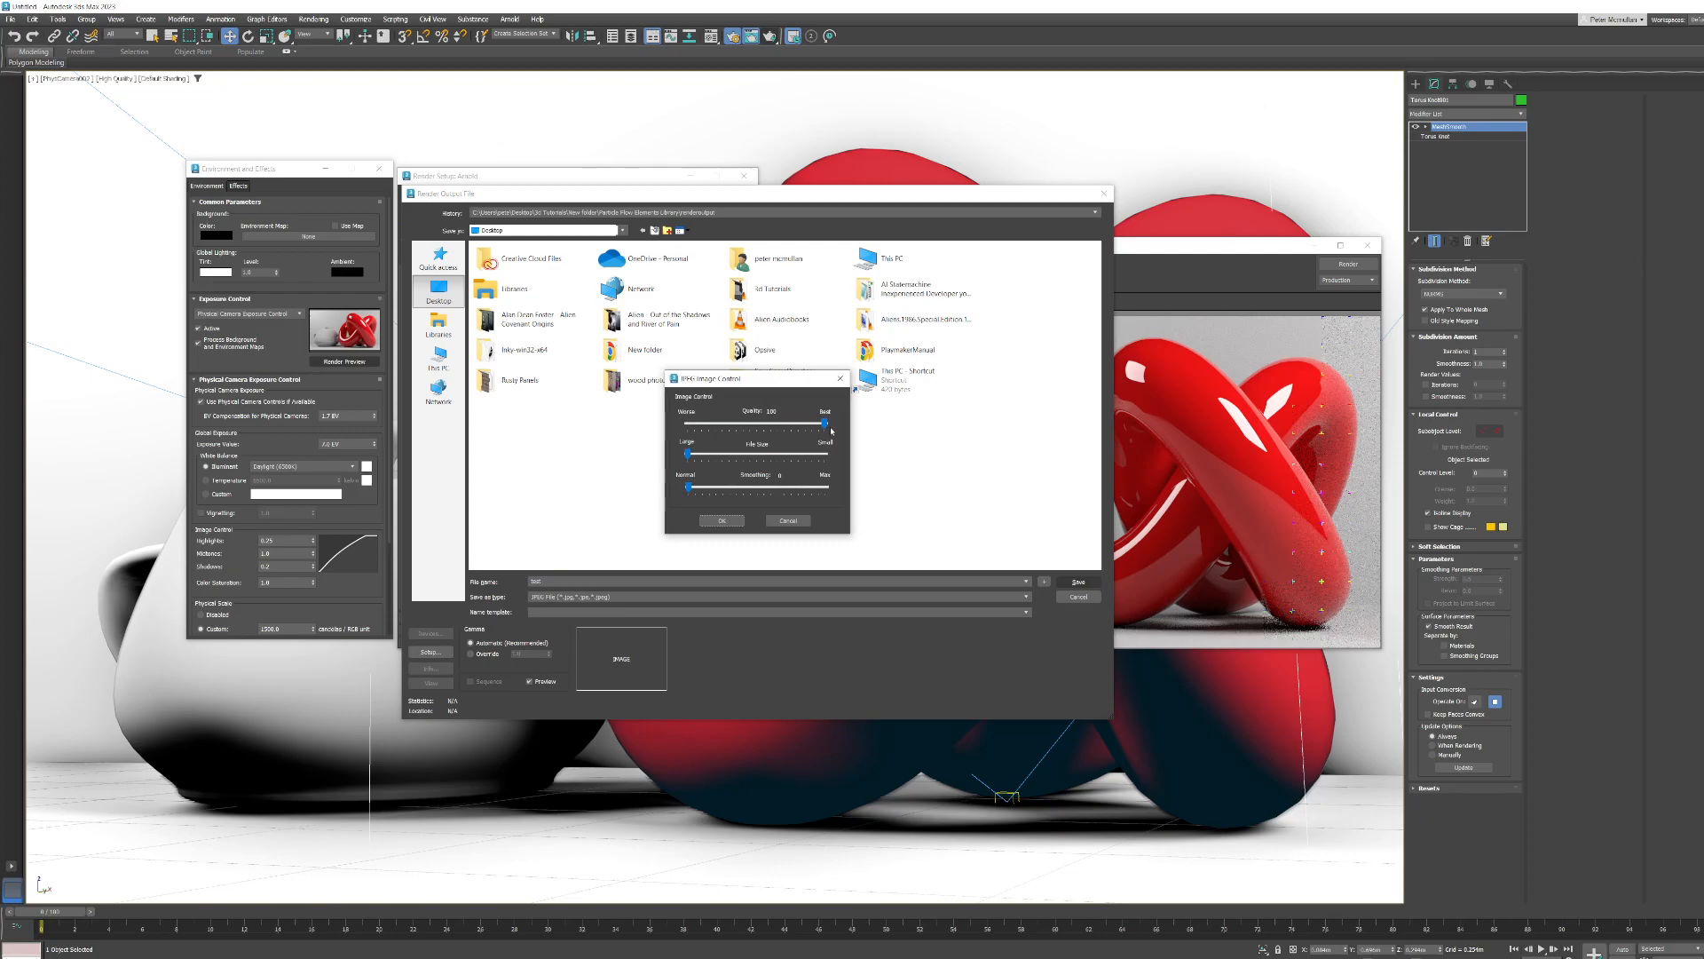
left_click(721, 521)
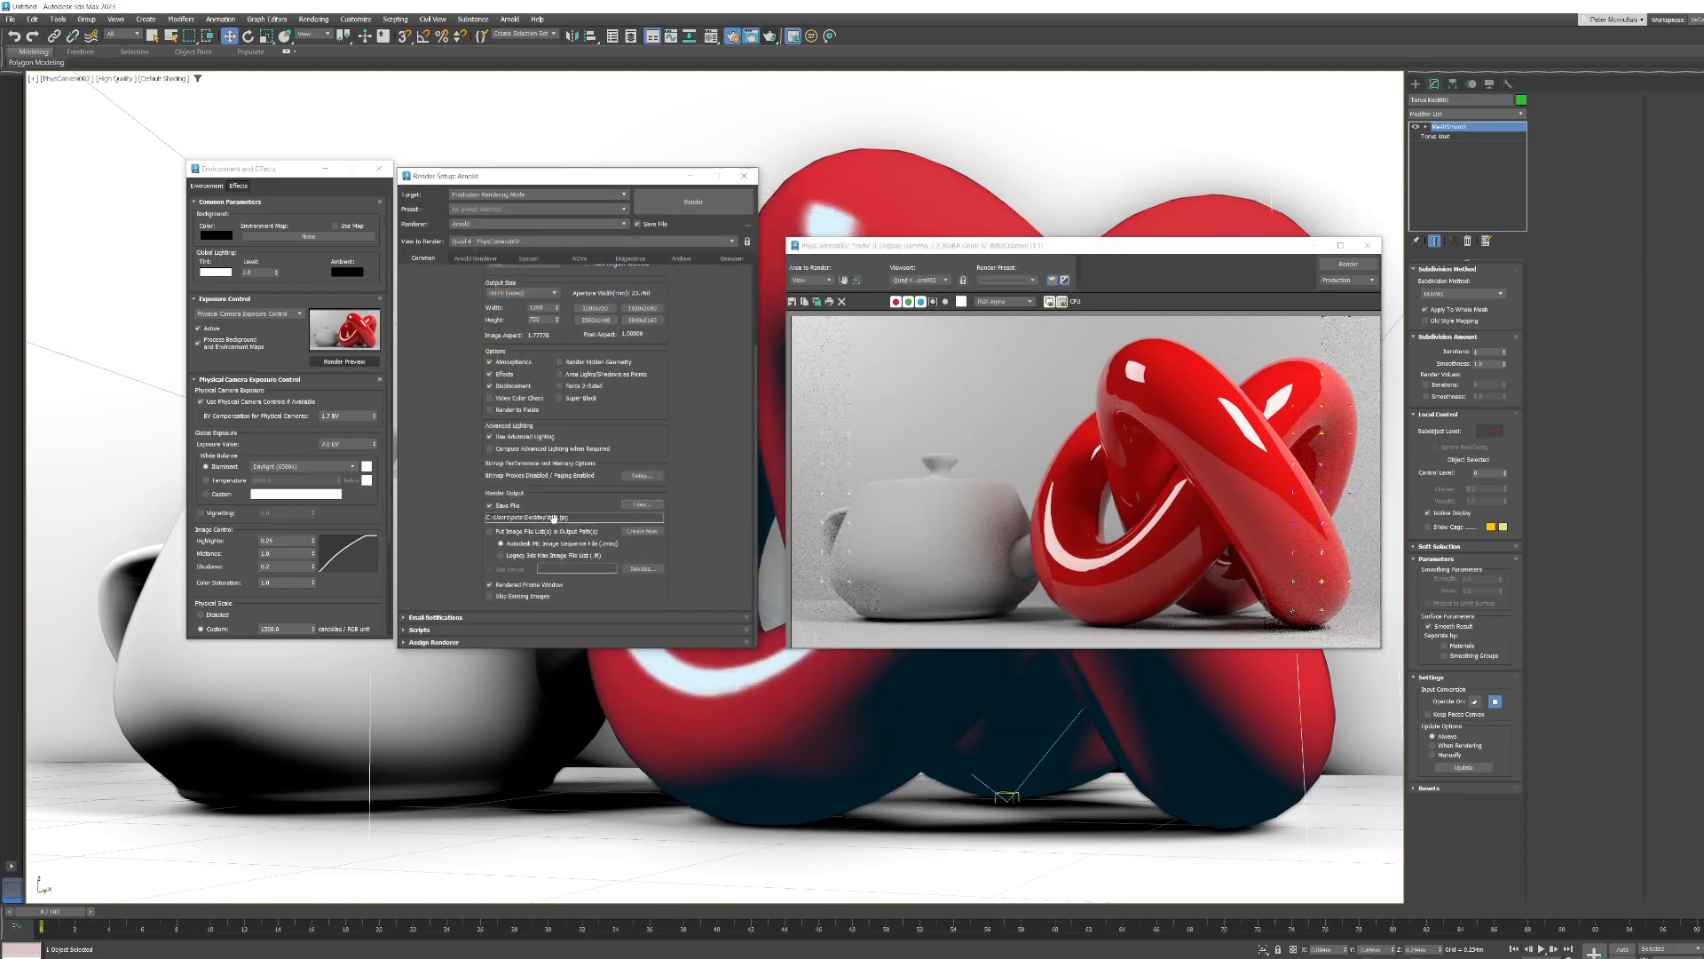
Render the frame to file, view the saved test.jpg from the desktop in Photos and close the viewer
left_click(704, 202)
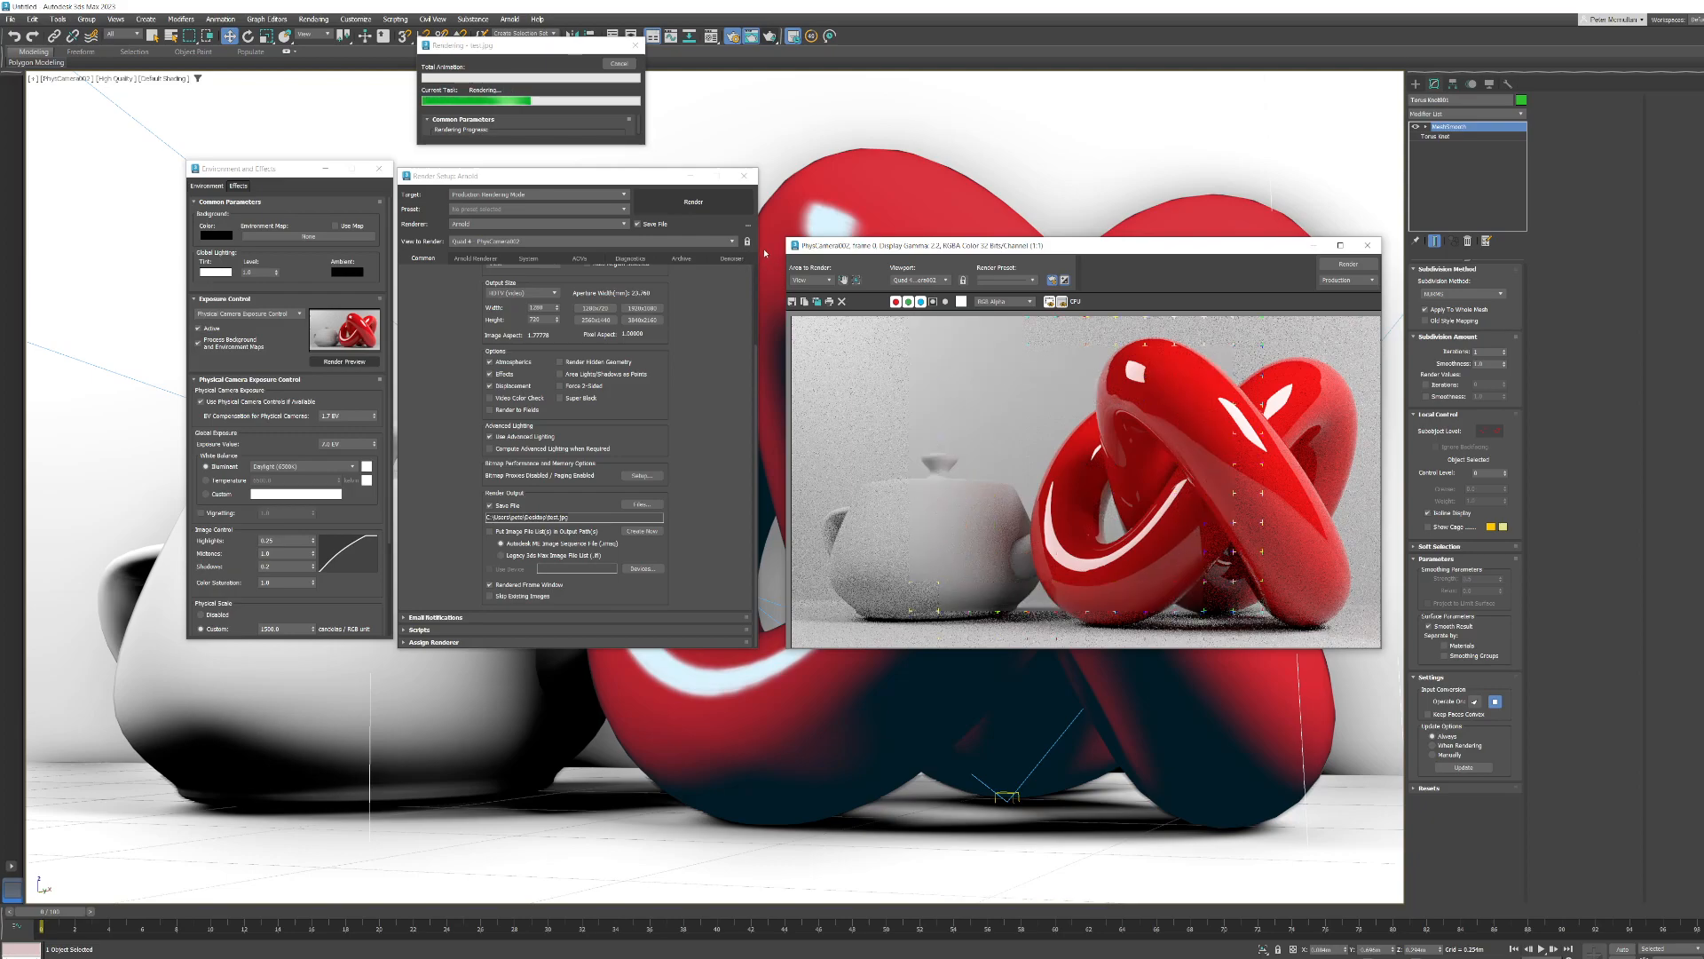
left_click_drag(546, 42, 983, 128)
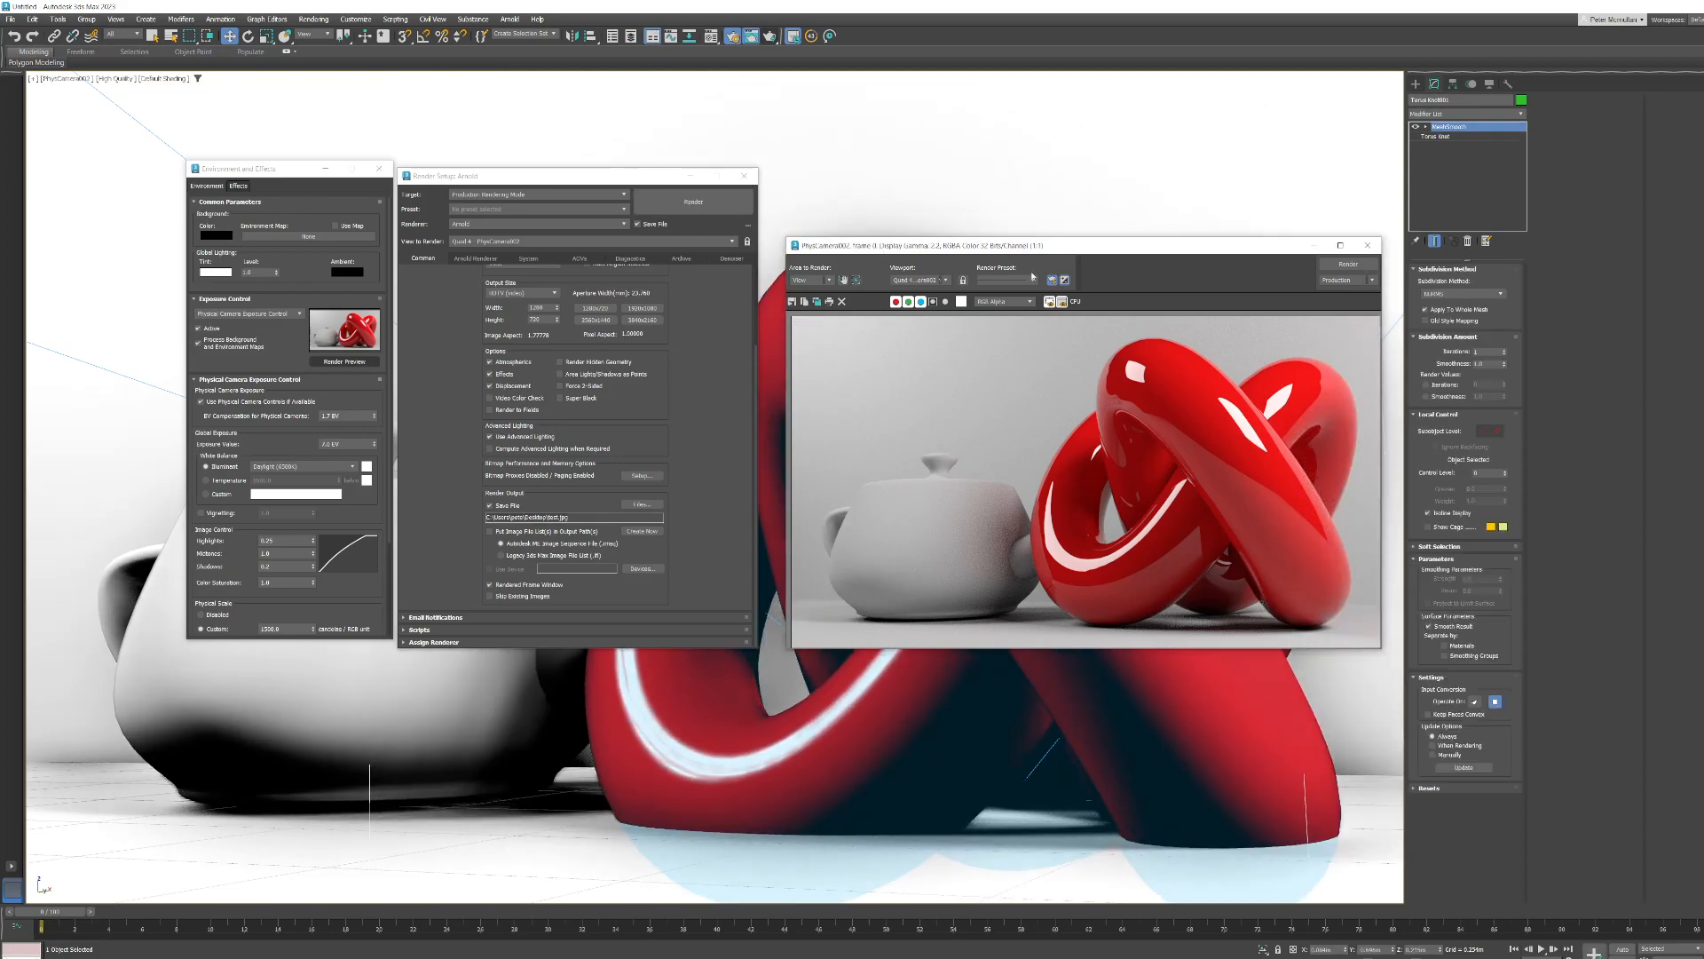
left_click(1693, 6)
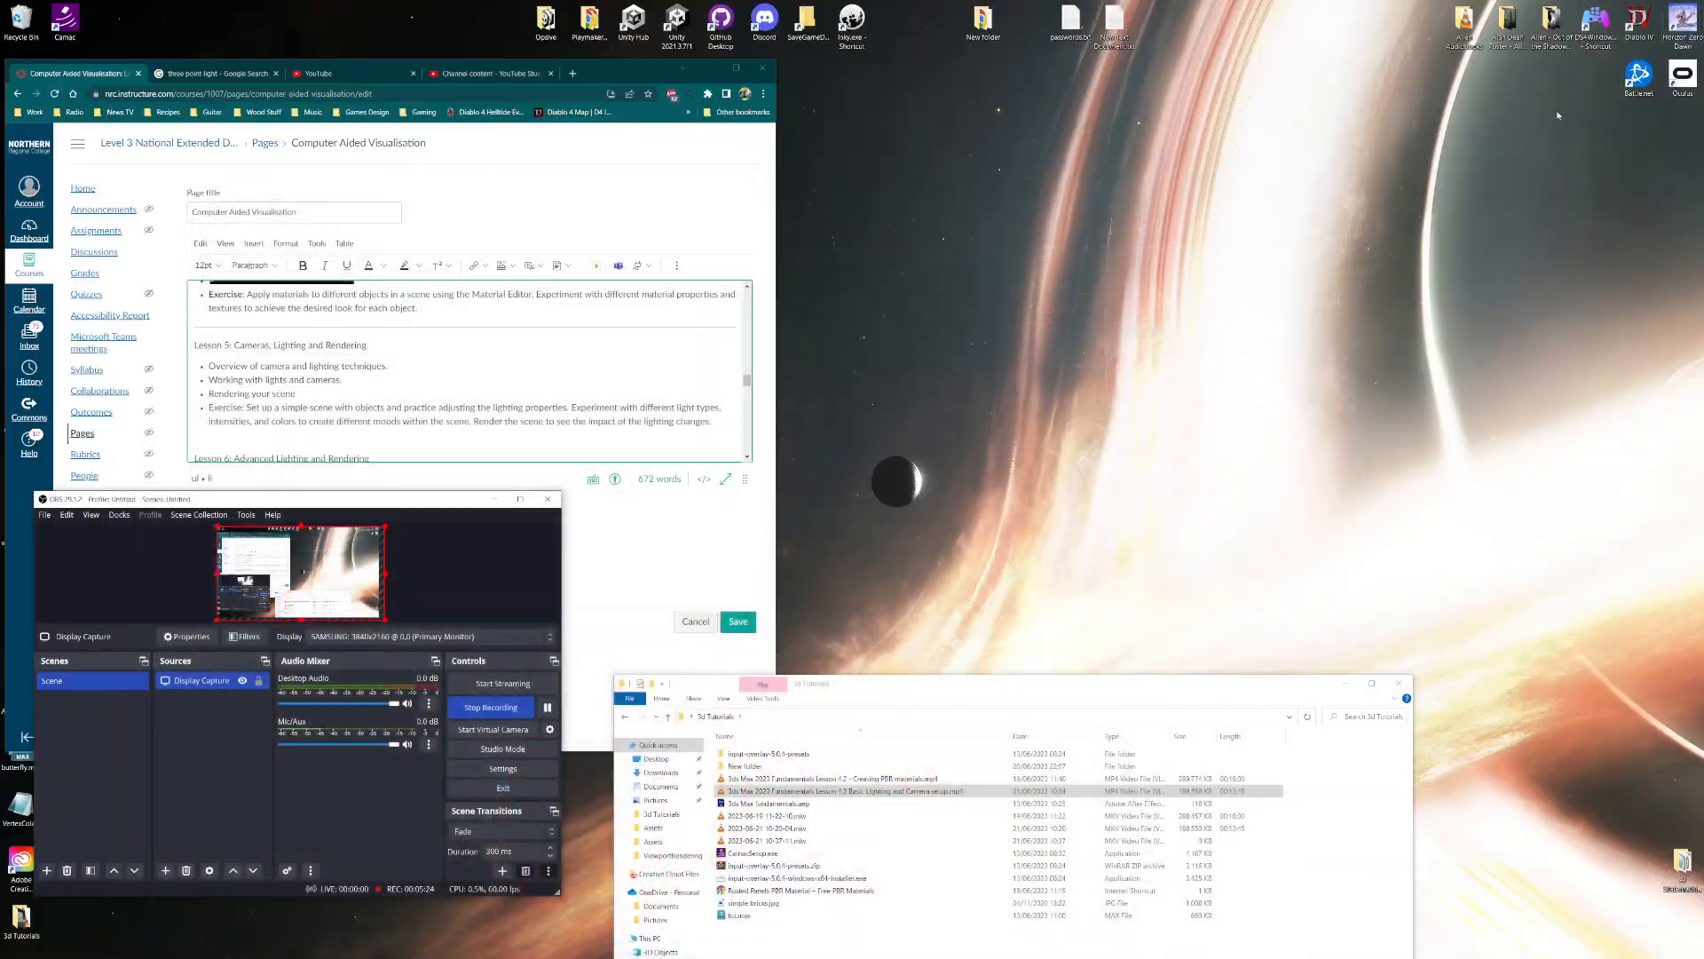
left_click(694, 77)
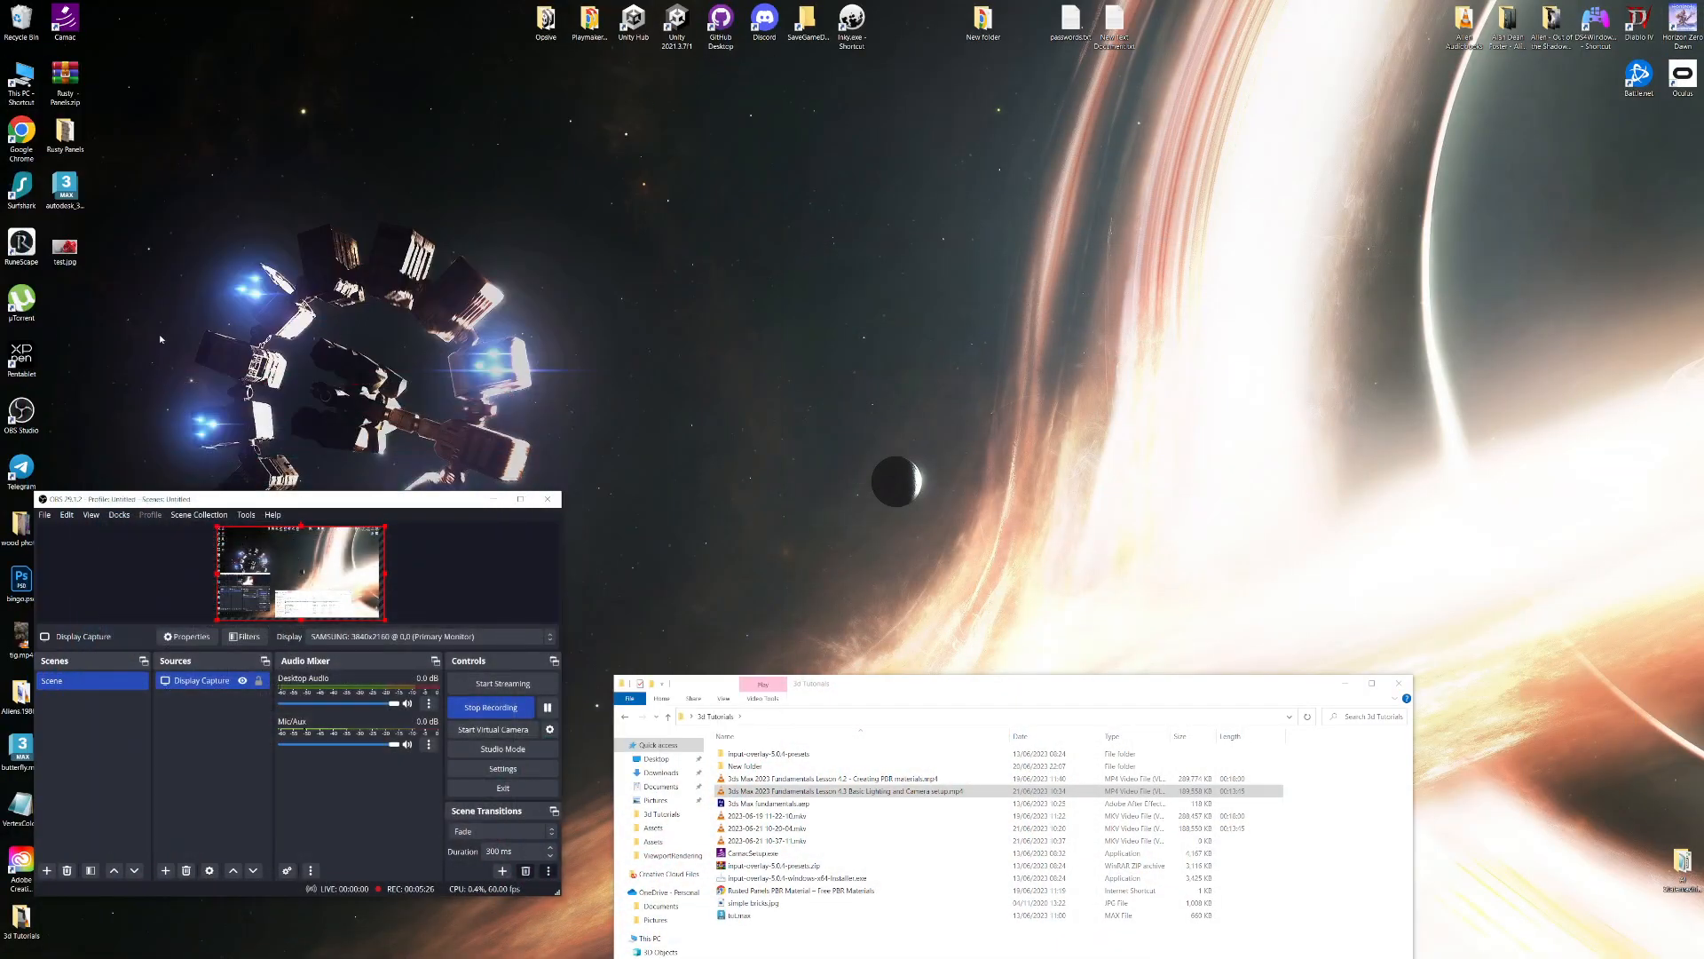
double_click(64, 252)
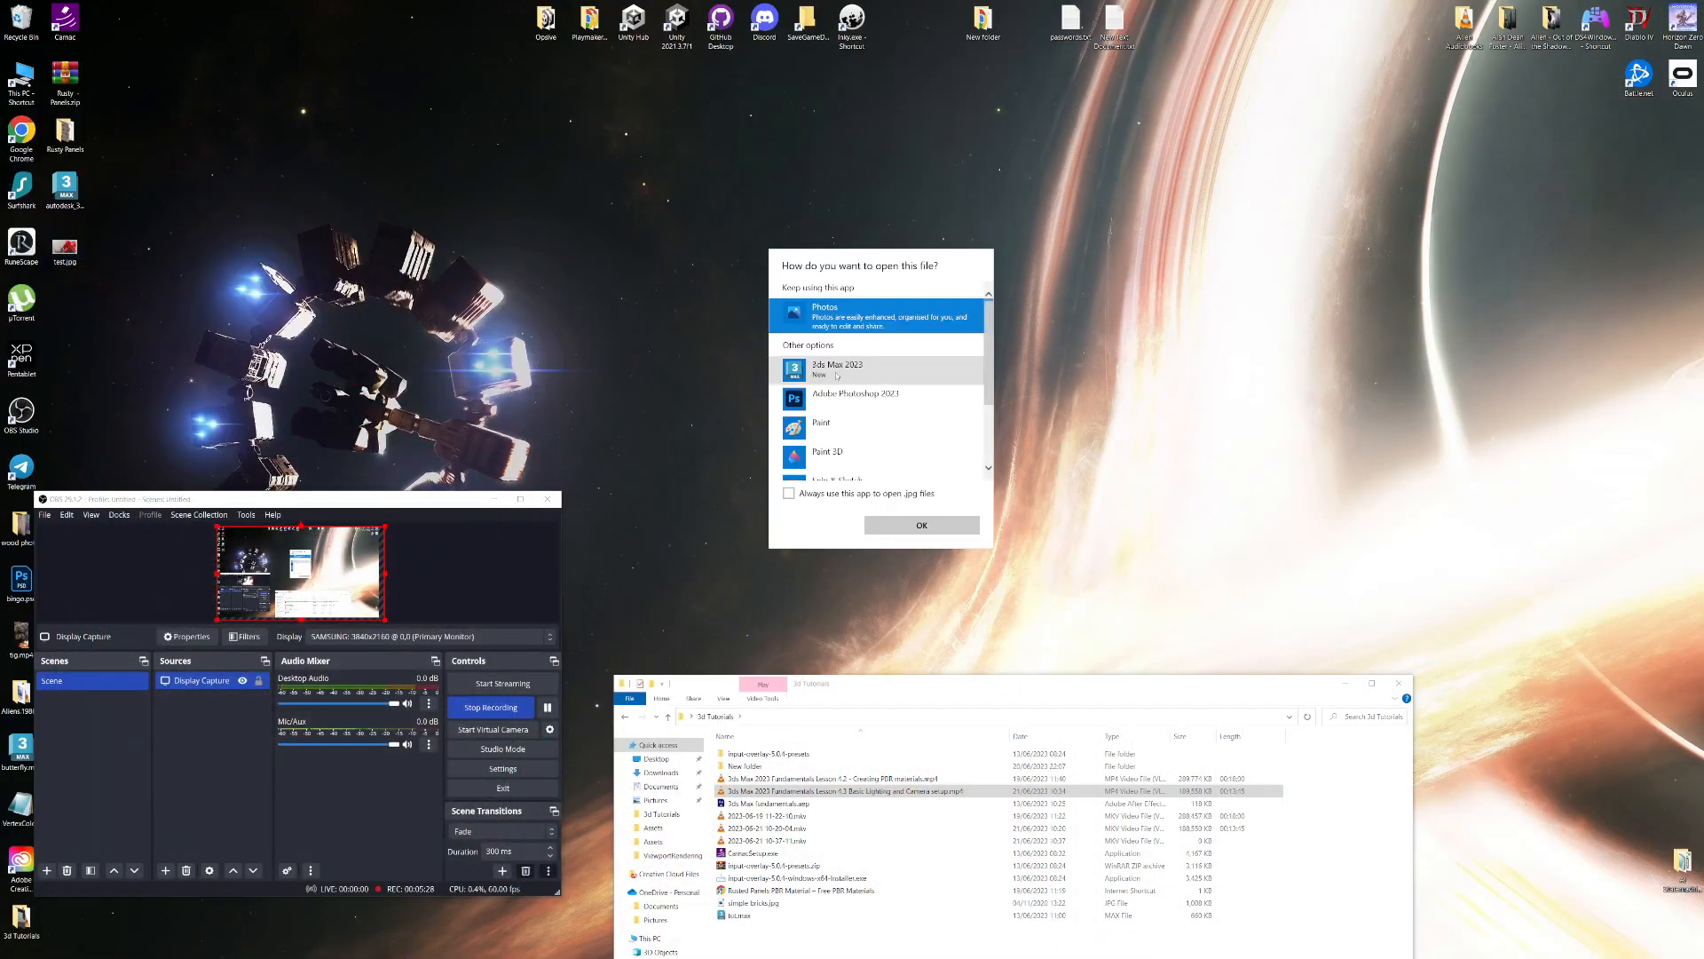
left_click(876, 524)
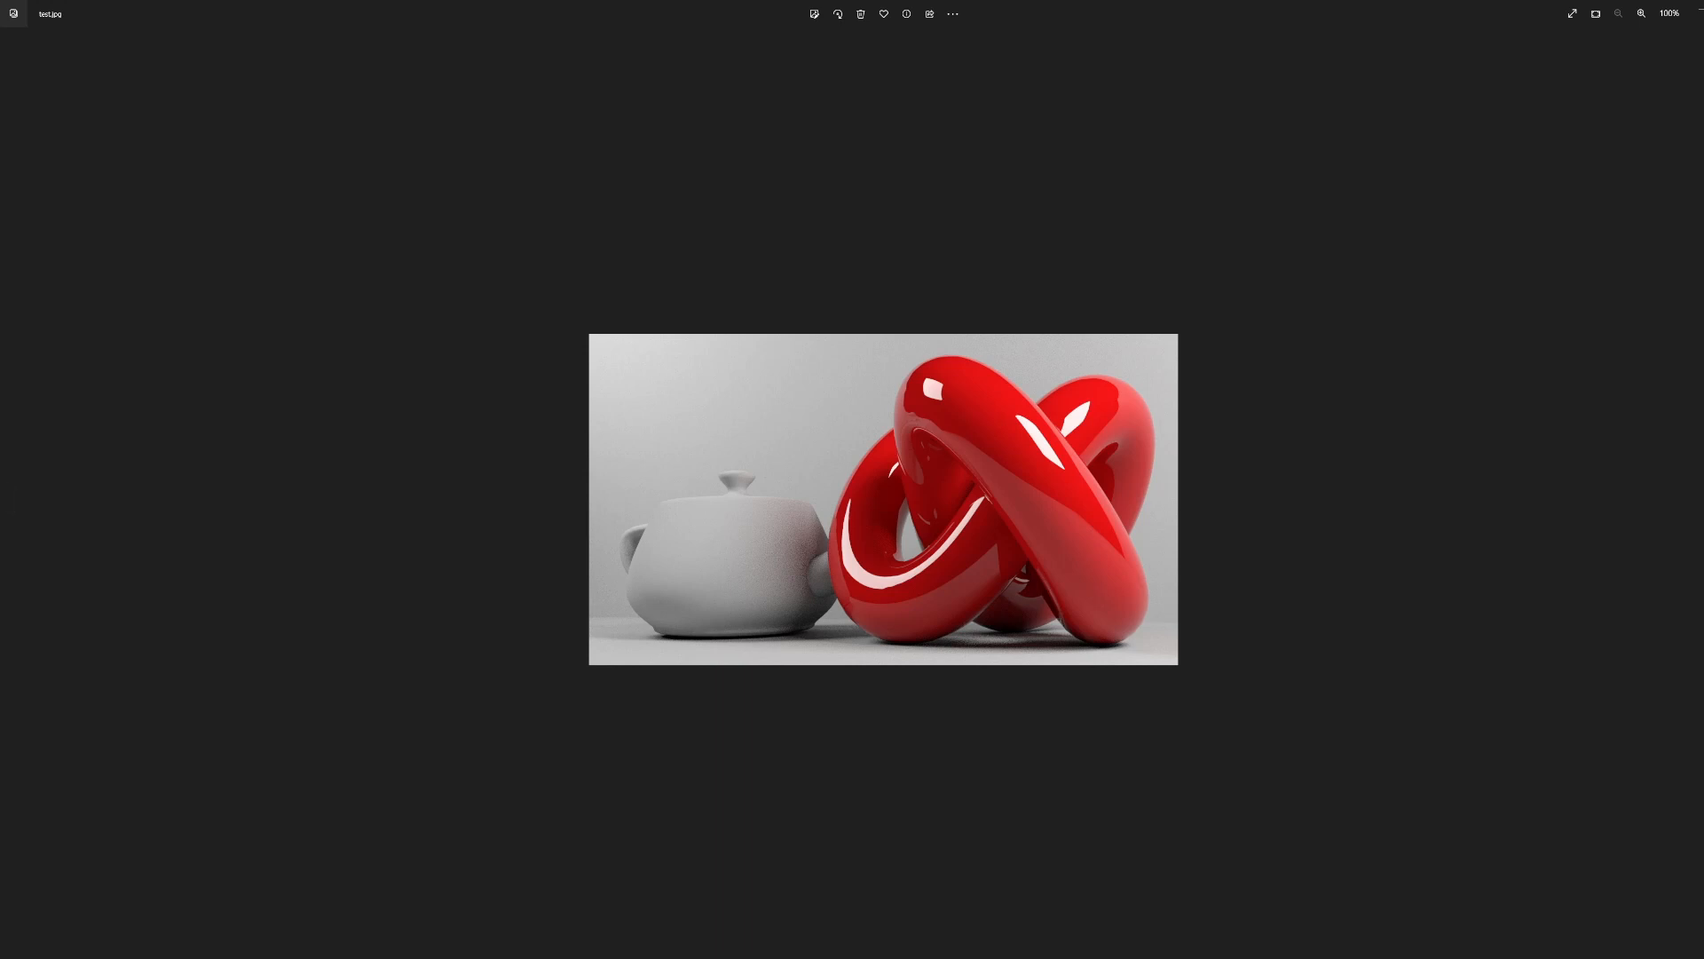
key("alt+F4")
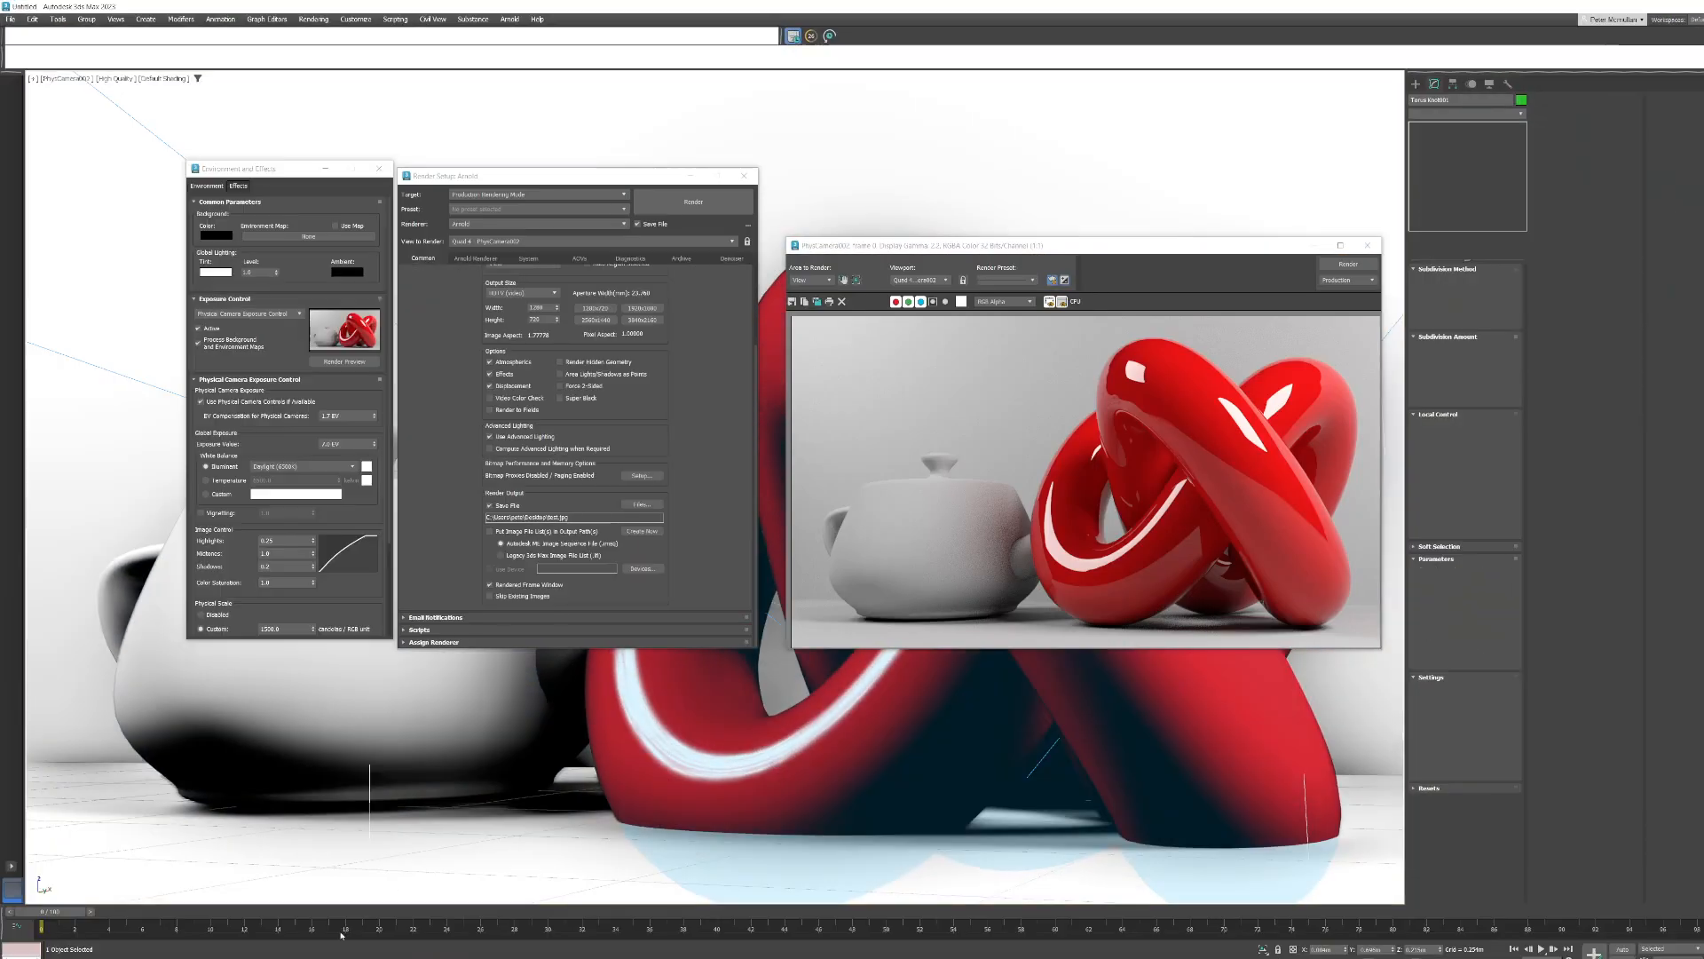
Move the rendered frame window up slightly and render again, overwriting the existing test.jpg
left_click_drag(979, 250, 971, 217)
left_click(693, 203)
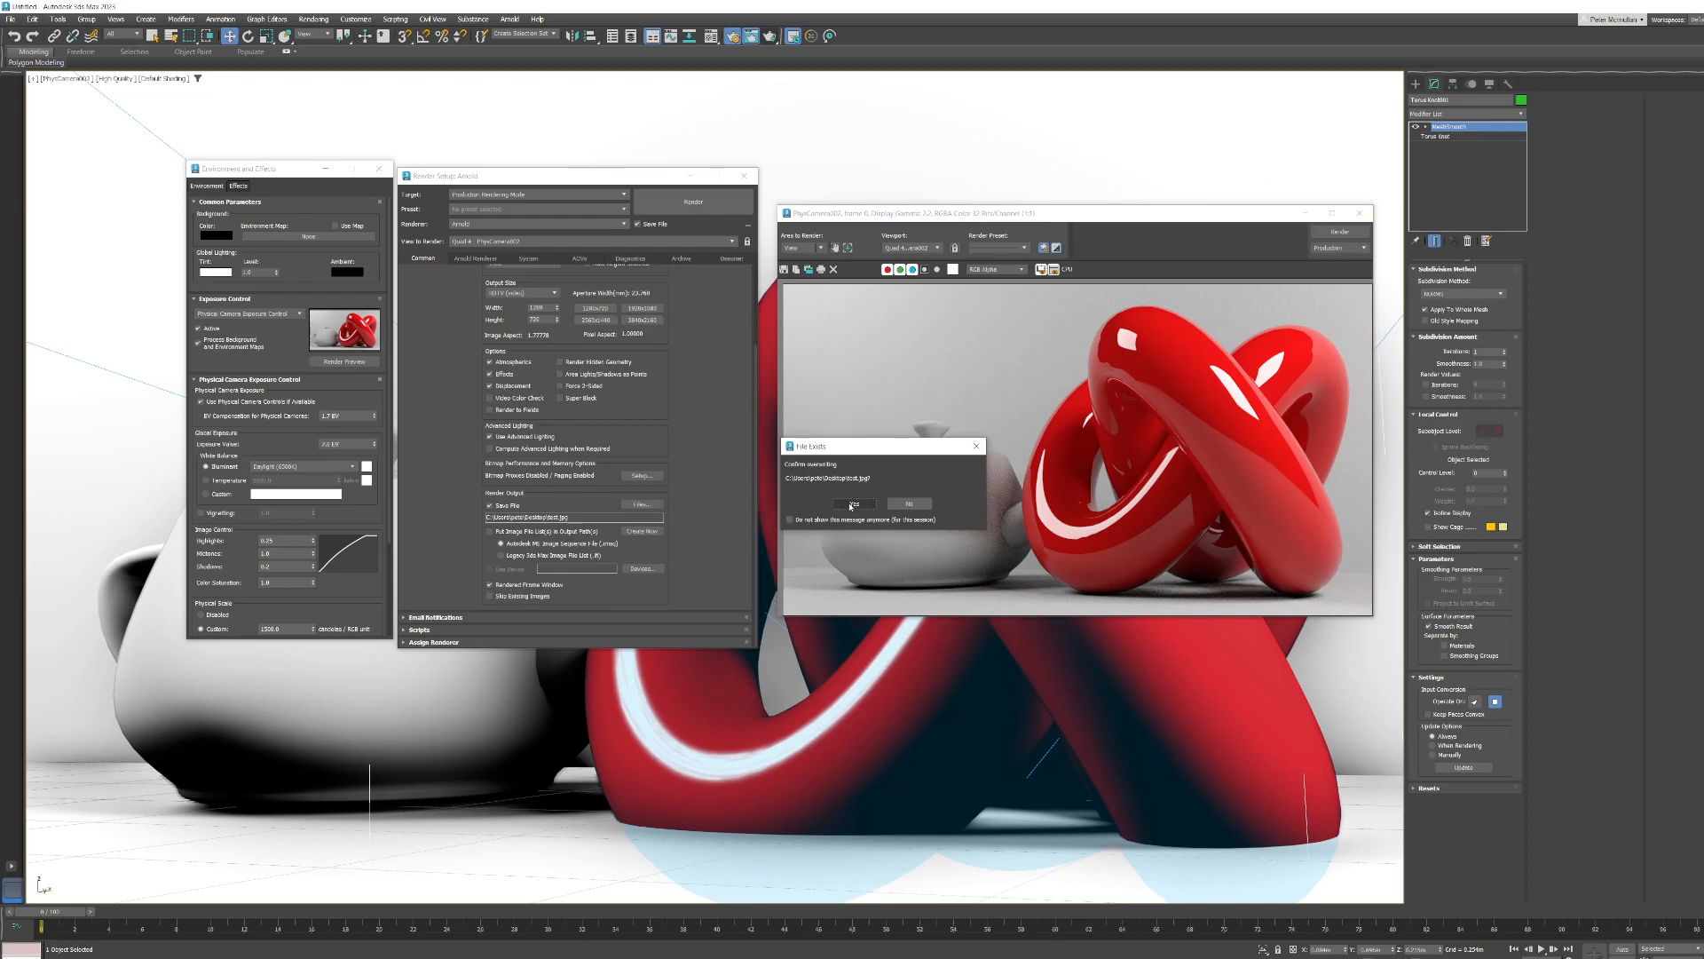
left_click(852, 503)
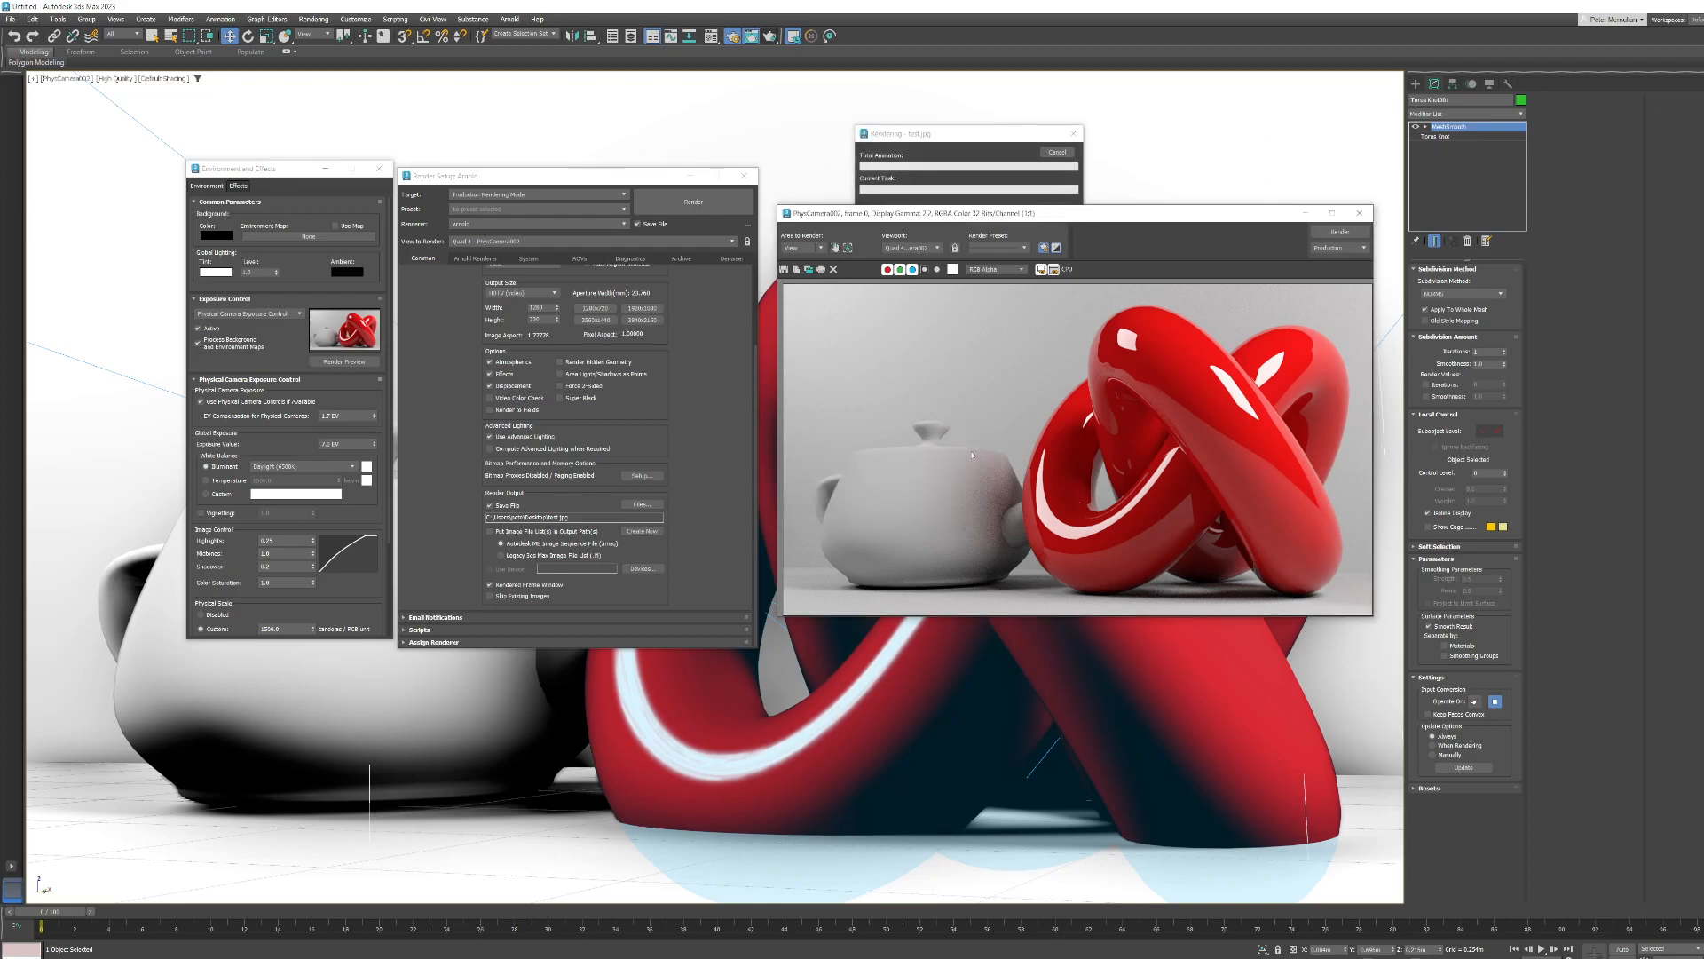
left_click(951, 135)
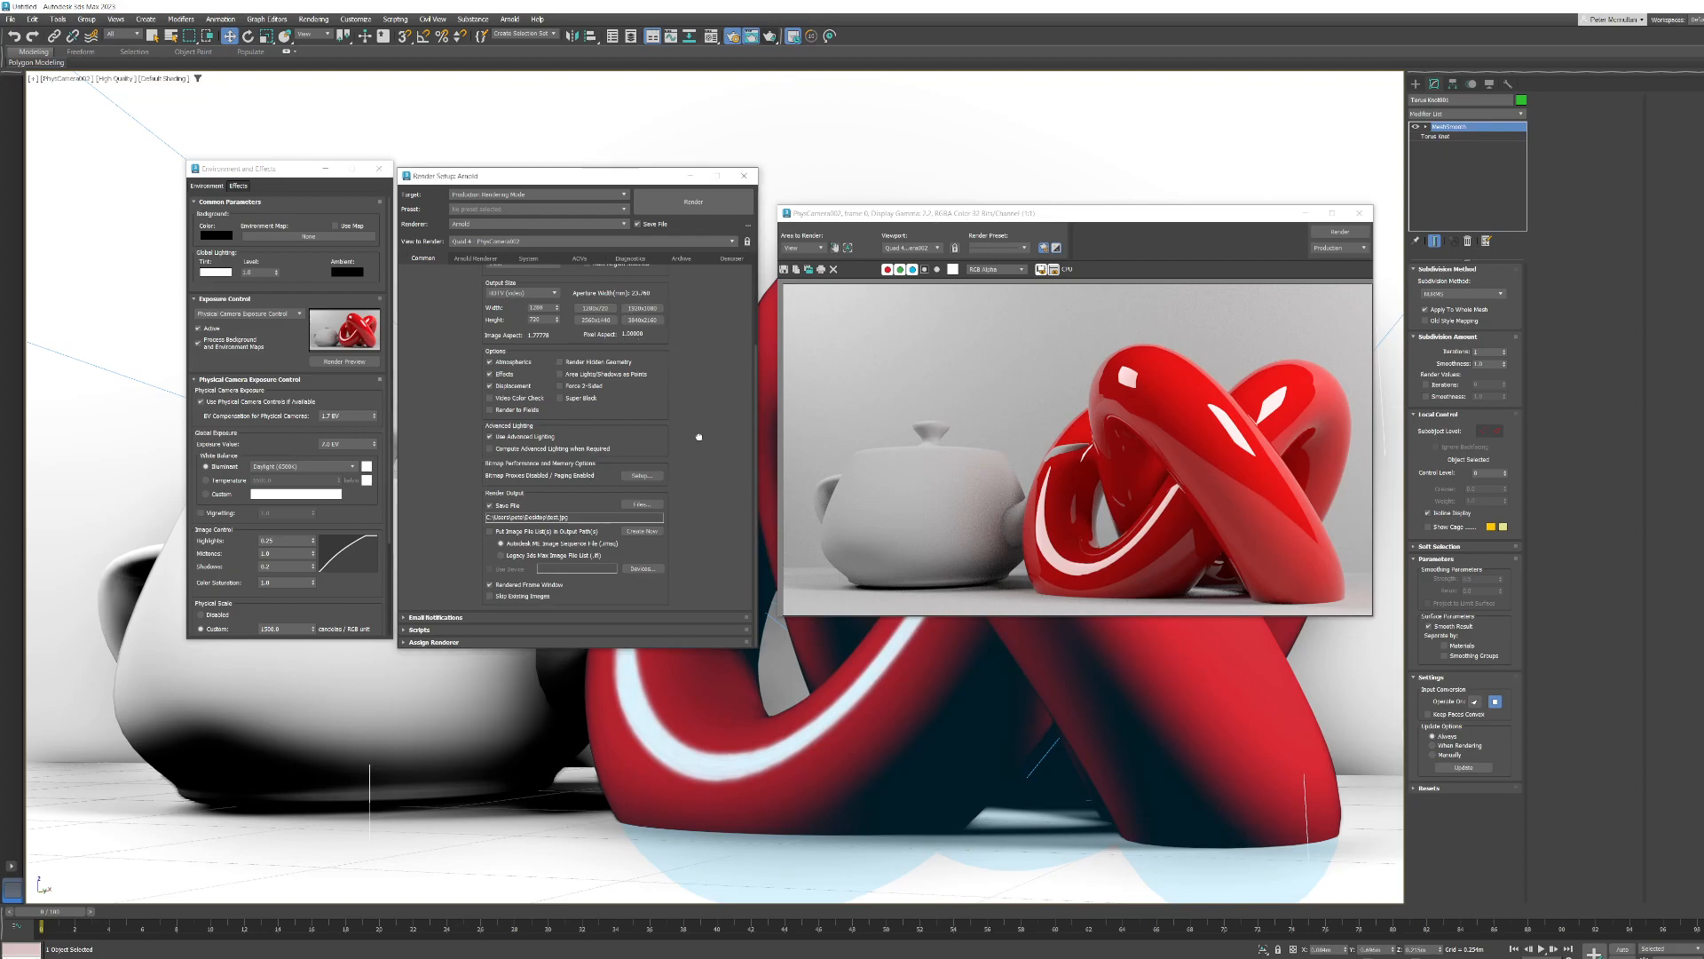
Expand the email notification options, set Arnold's Preview (AA) samples to -10 and re-render over test.jpg
left_click(404, 618)
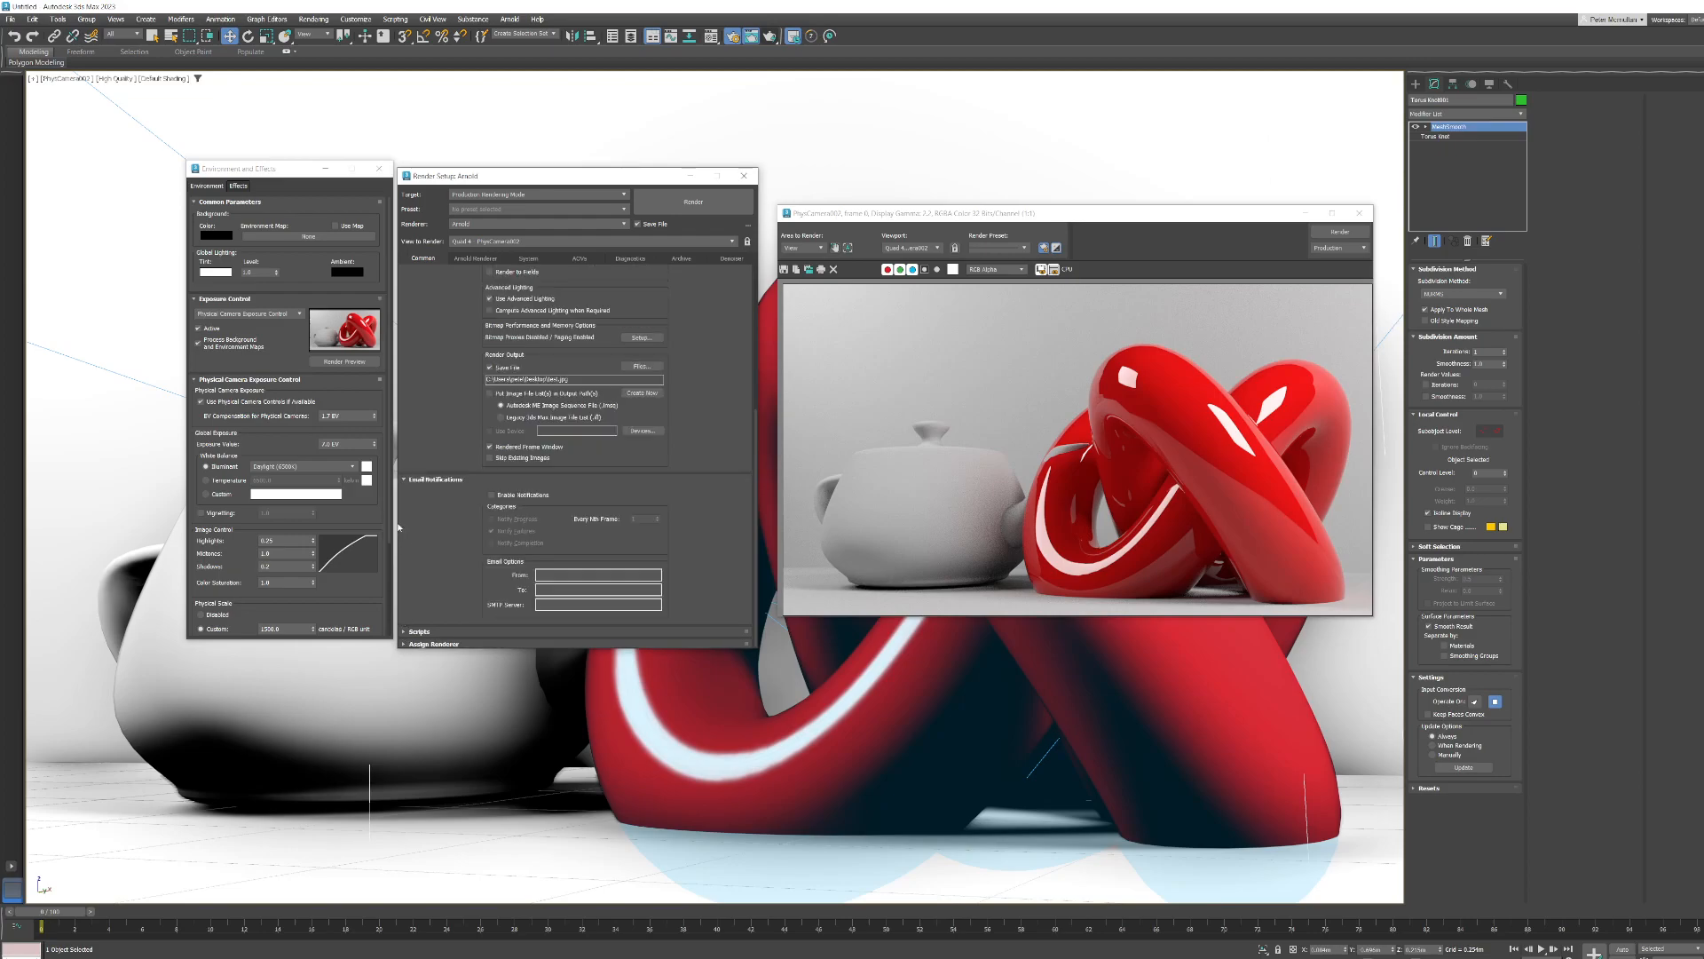
left_click(476, 257)
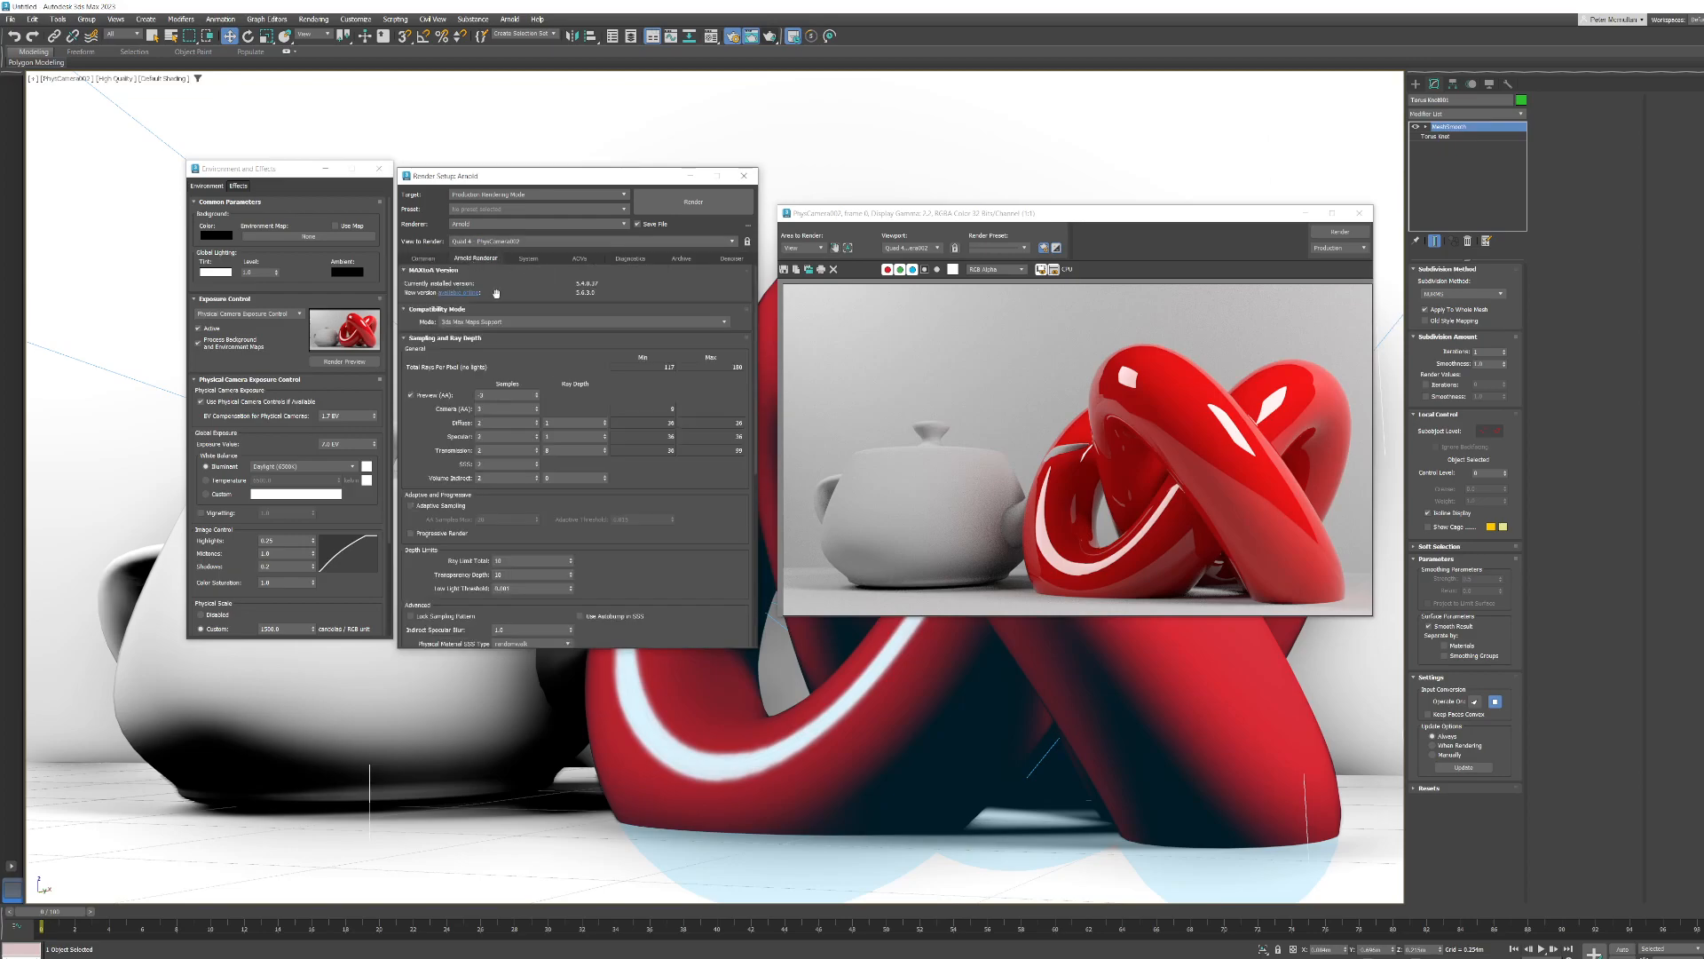
double_click(486, 396)
type("-10")
key("Return")
left_click(1336, 234)
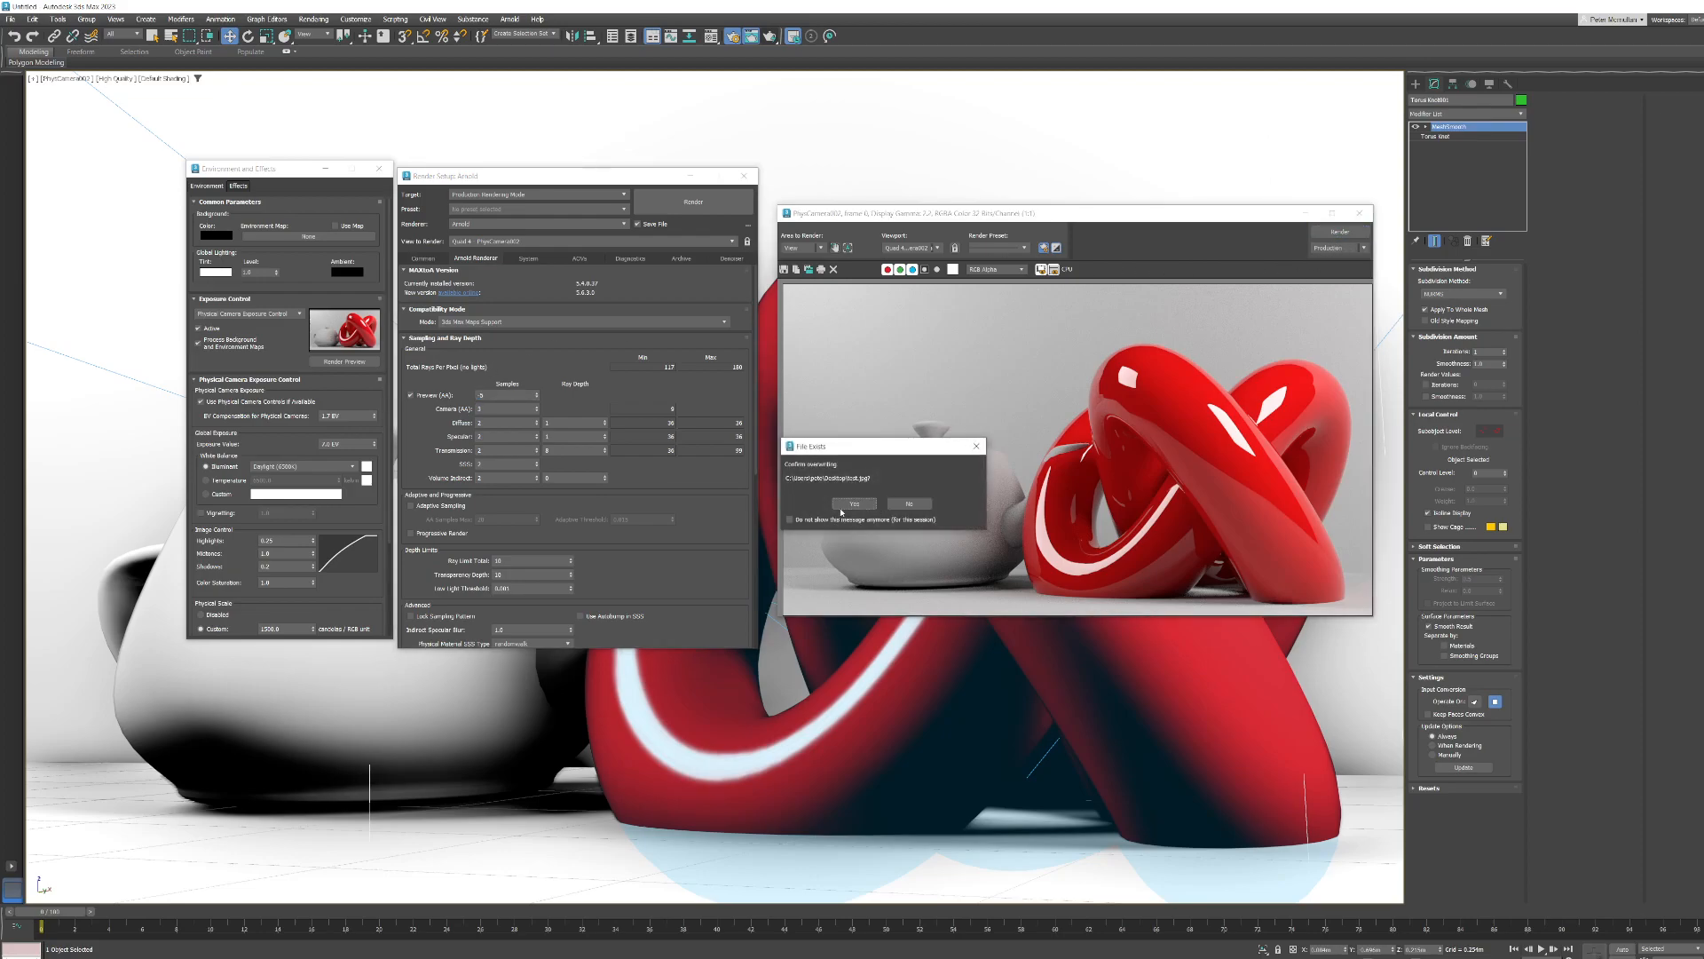
left_click(853, 503)
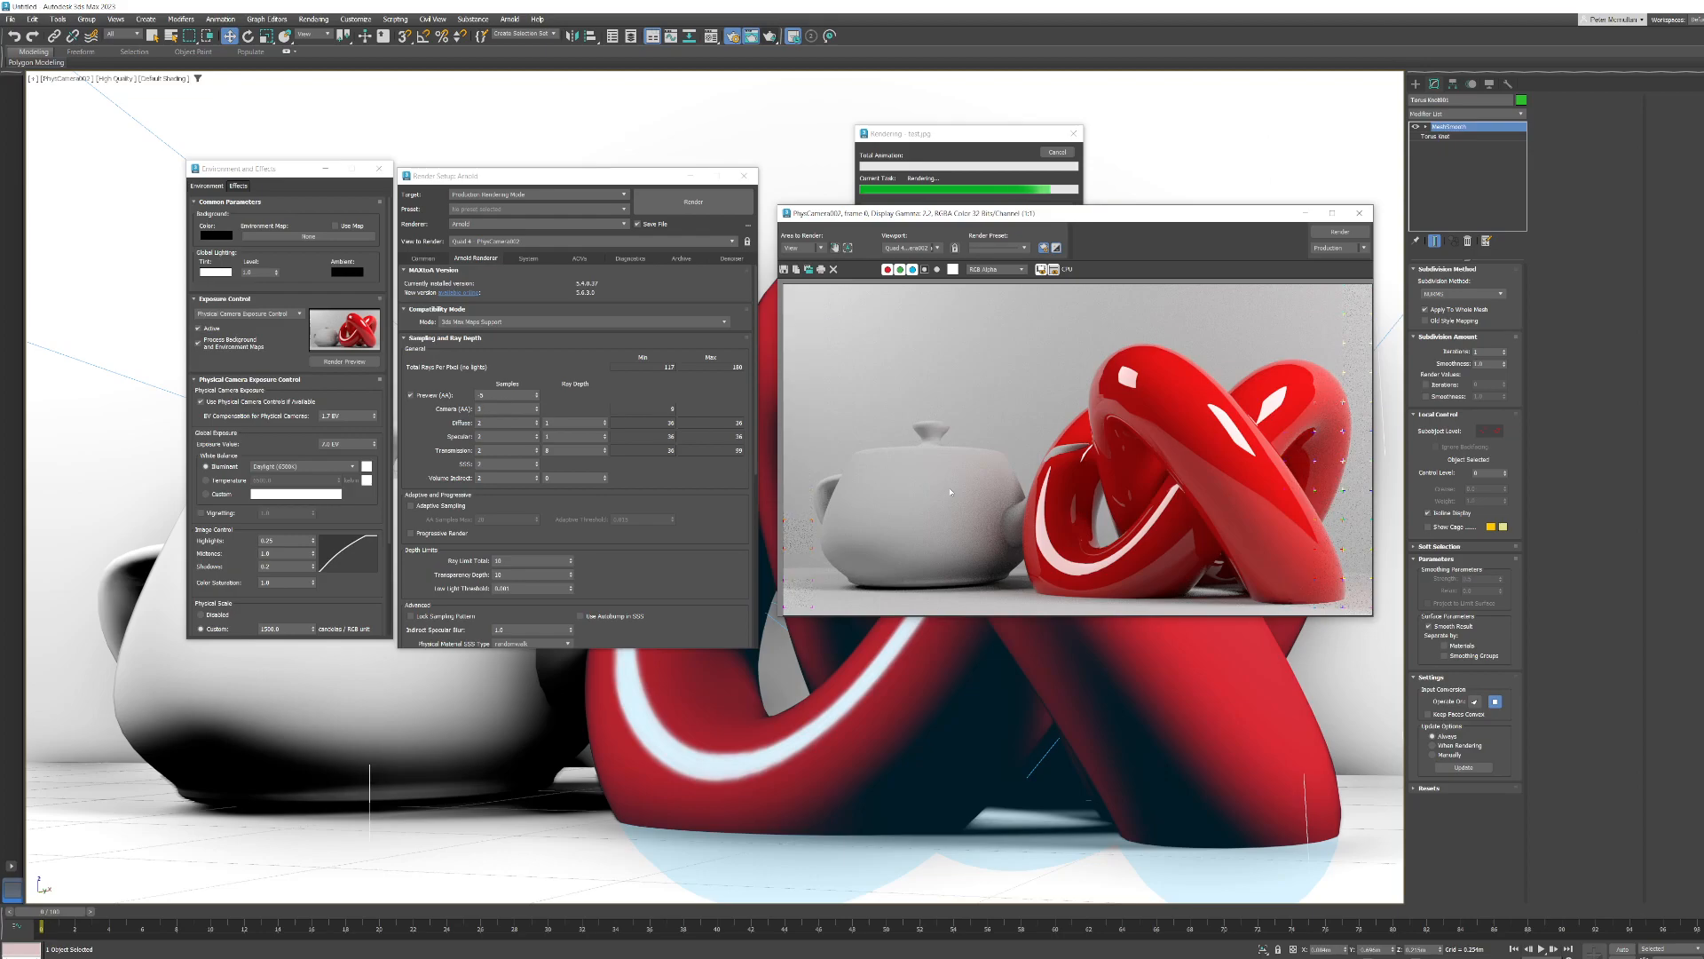
Clone the rendered frame window, dismiss the autosave error and place the two image windows apart for comparison
left_click(809, 270)
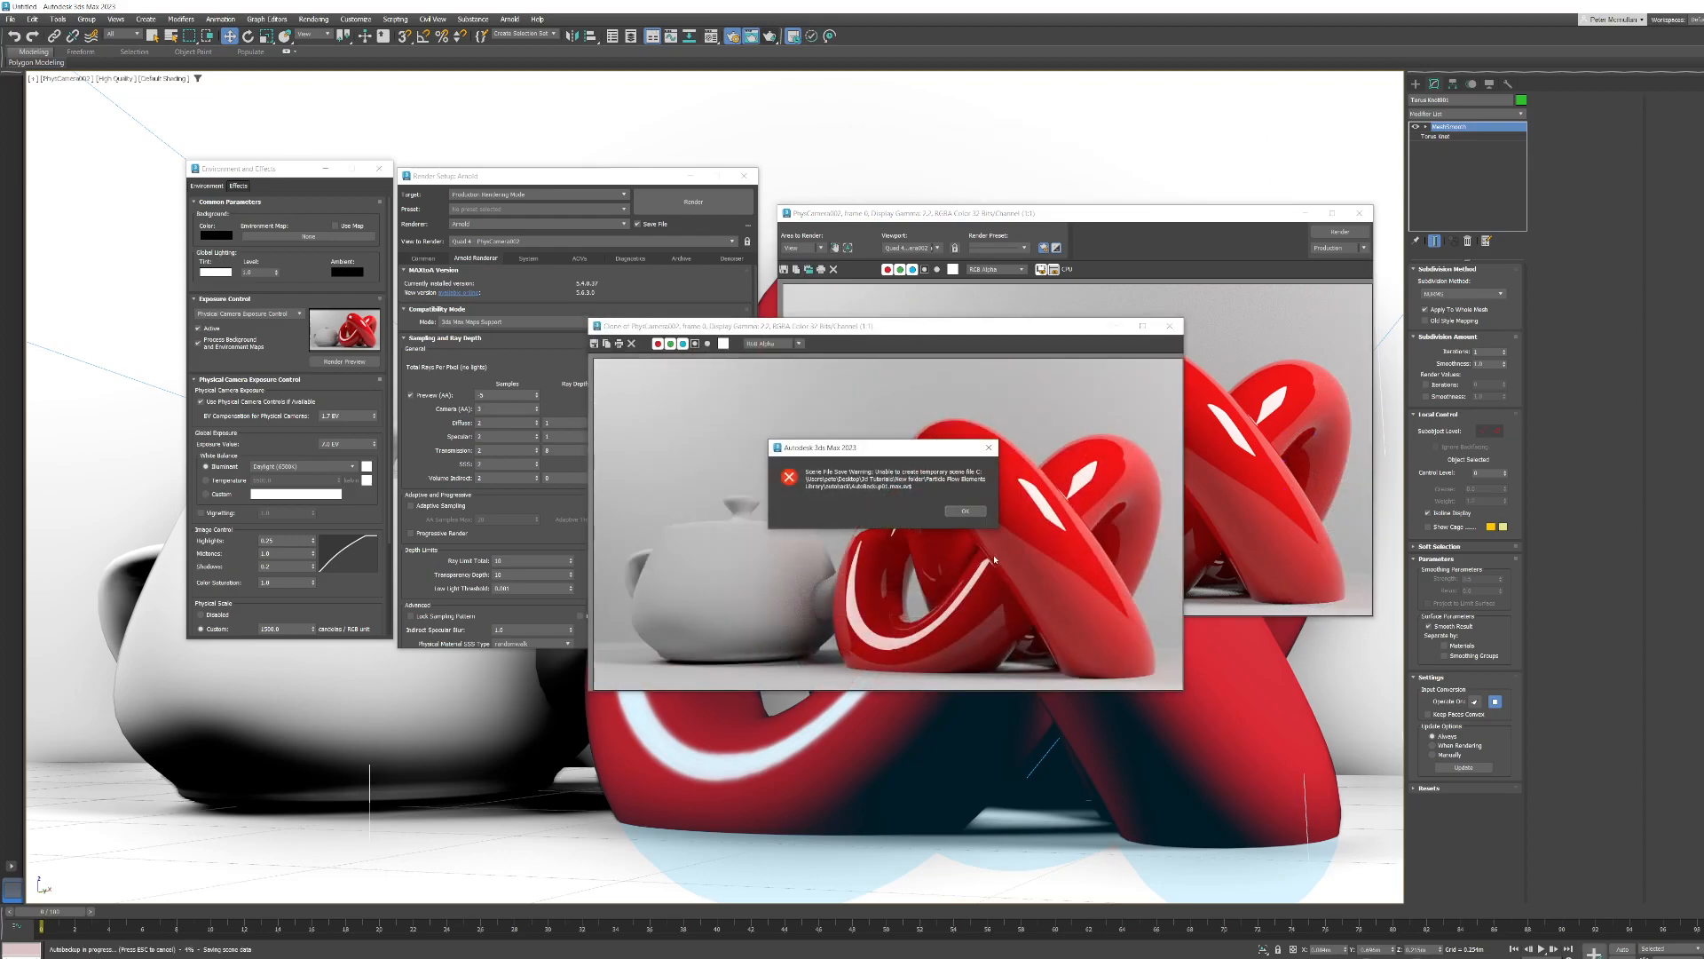
left_click(965, 511)
left_click(965, 510)
left_click_drag(973, 341, 1472, 556)
left_click_drag(1068, 215, 1062, 100)
Set Arnold's Camera (AA) samples to 10 and start a new render
double_click(498, 394)
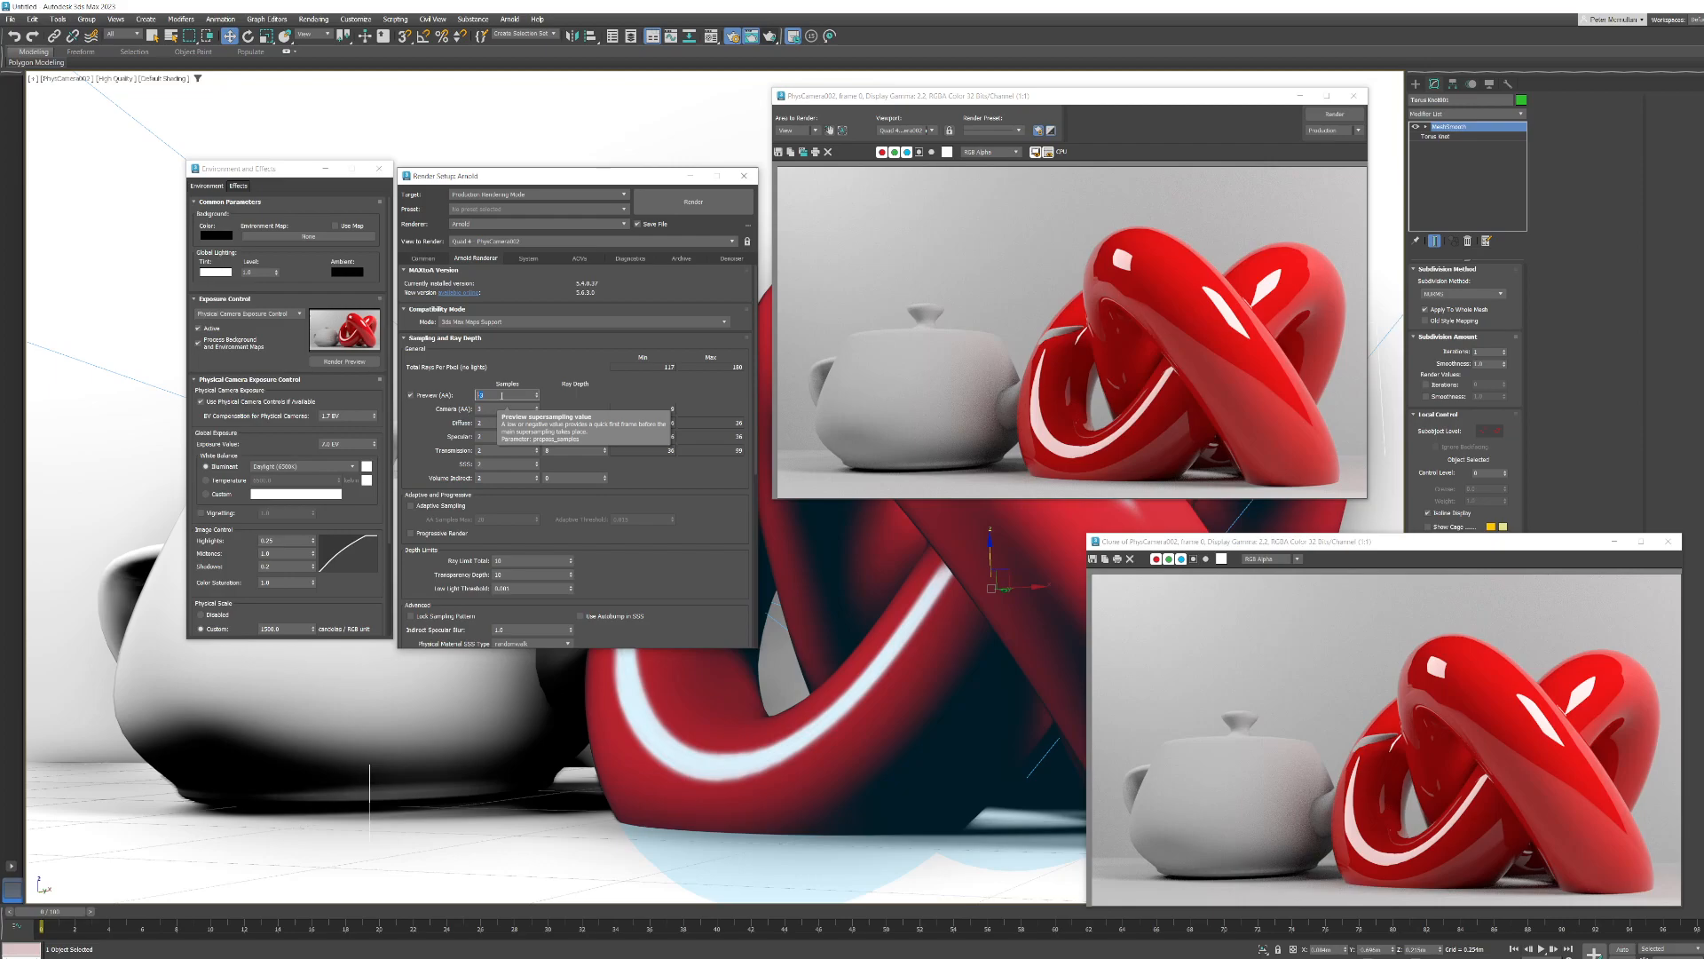
double_click(482, 409)
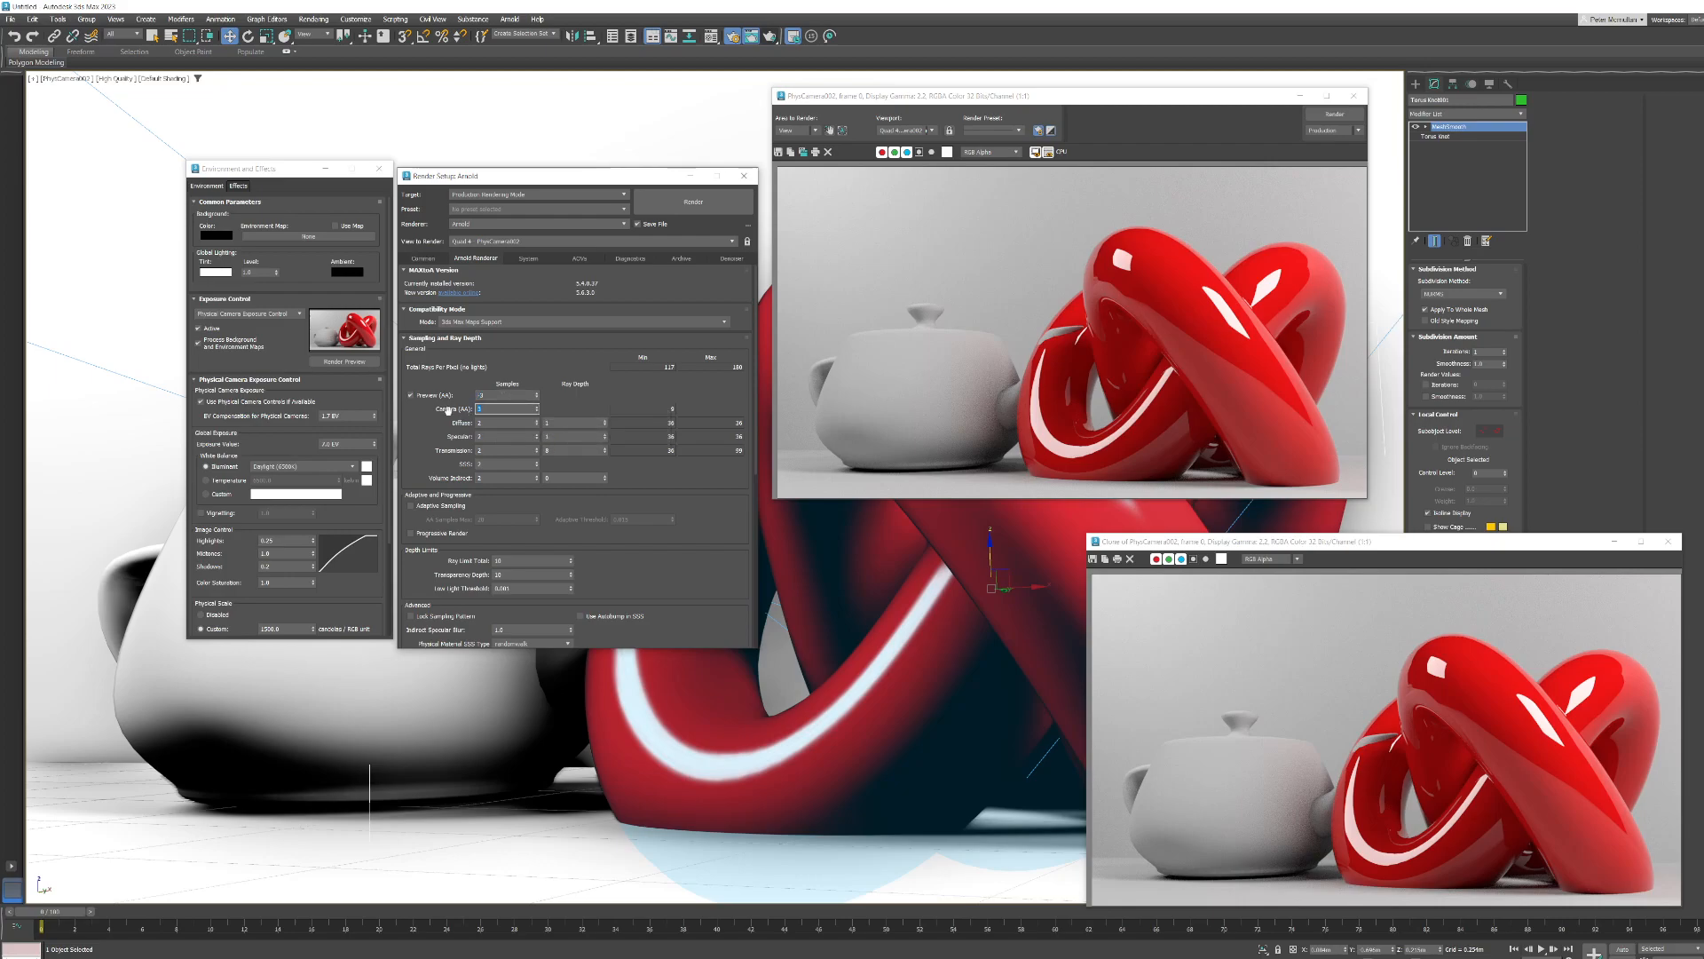
type("10")
key("Return")
left_click(1333, 115)
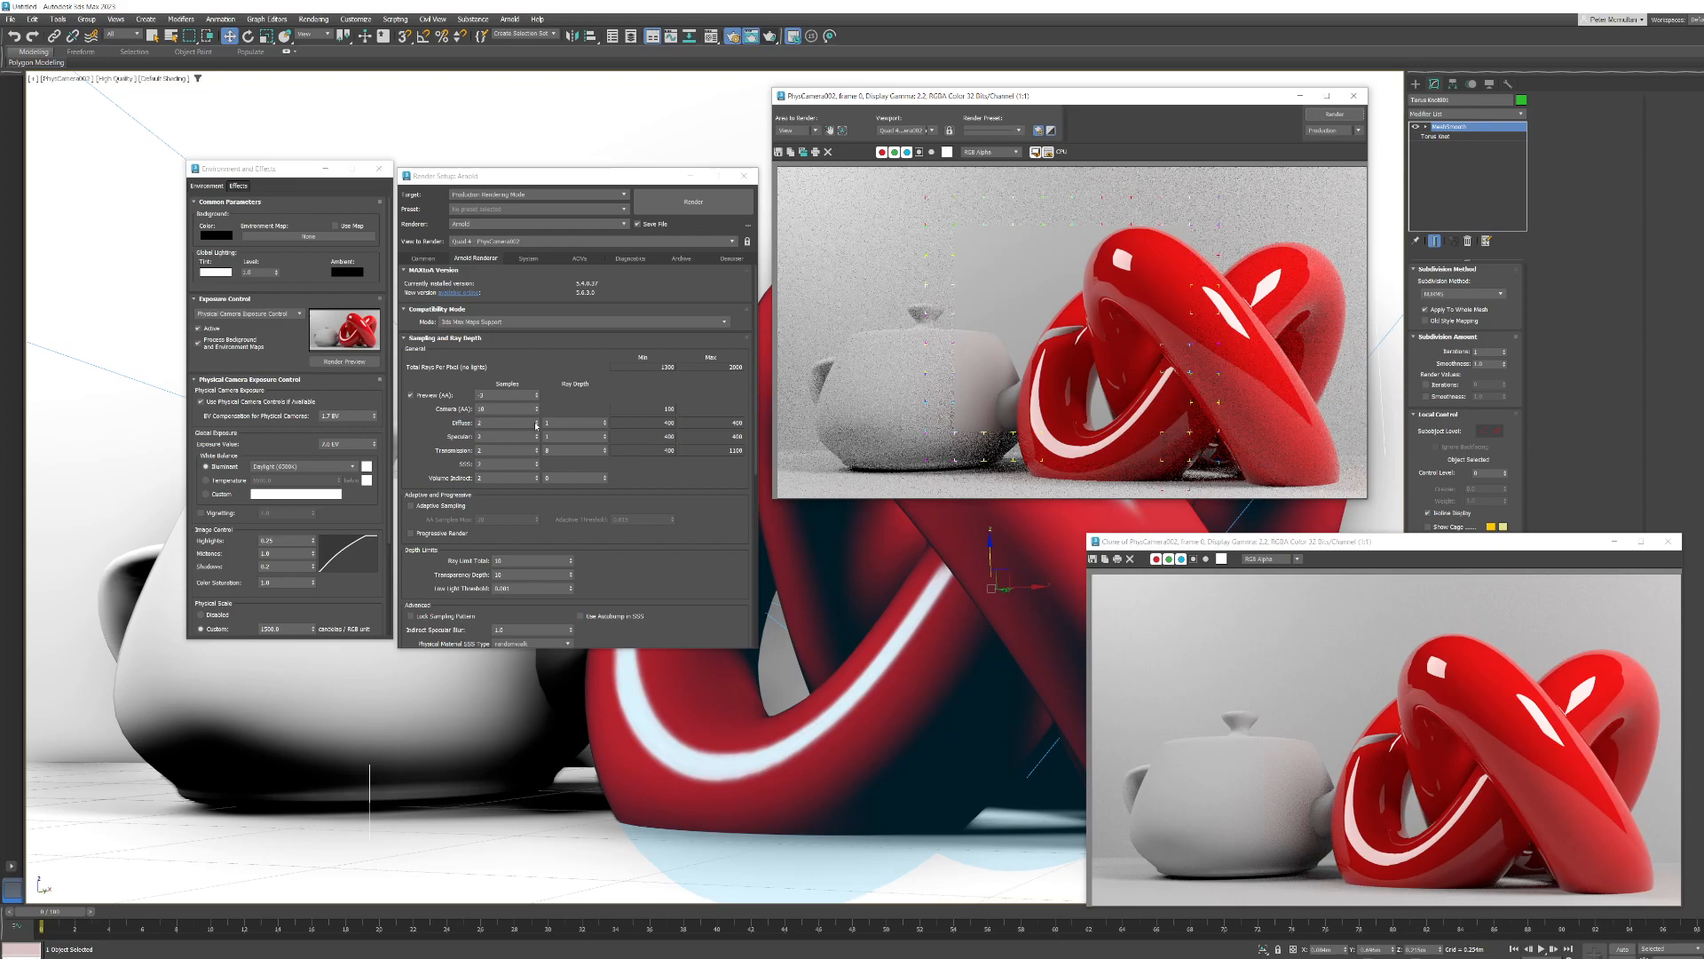
Move the rendered frame window away from the progress dialog and cancel the render
left_click_drag(1165, 103, 1227, 217)
left_click(938, 136)
left_click_drag(943, 137, 714, 104)
Look over Arnold's filtering and environment settings and set the Camera (AA) samples to 1
left_click_drag(700, 199, 731, 411)
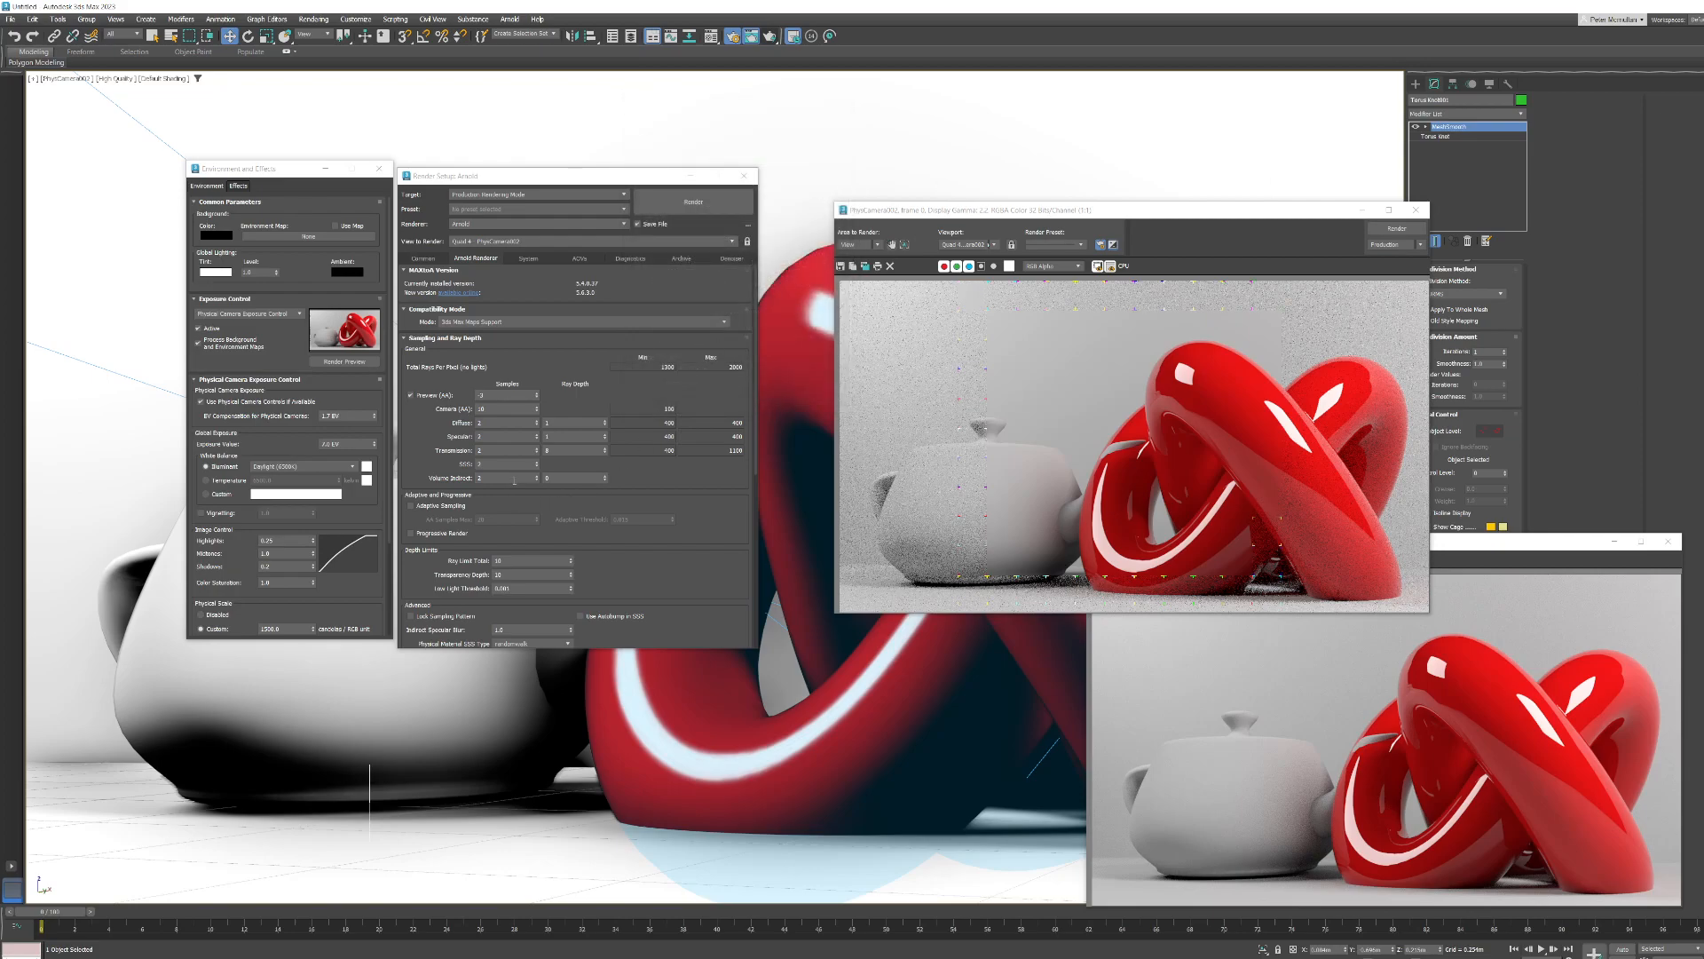
left_click_drag(676, 562, 689, 219)
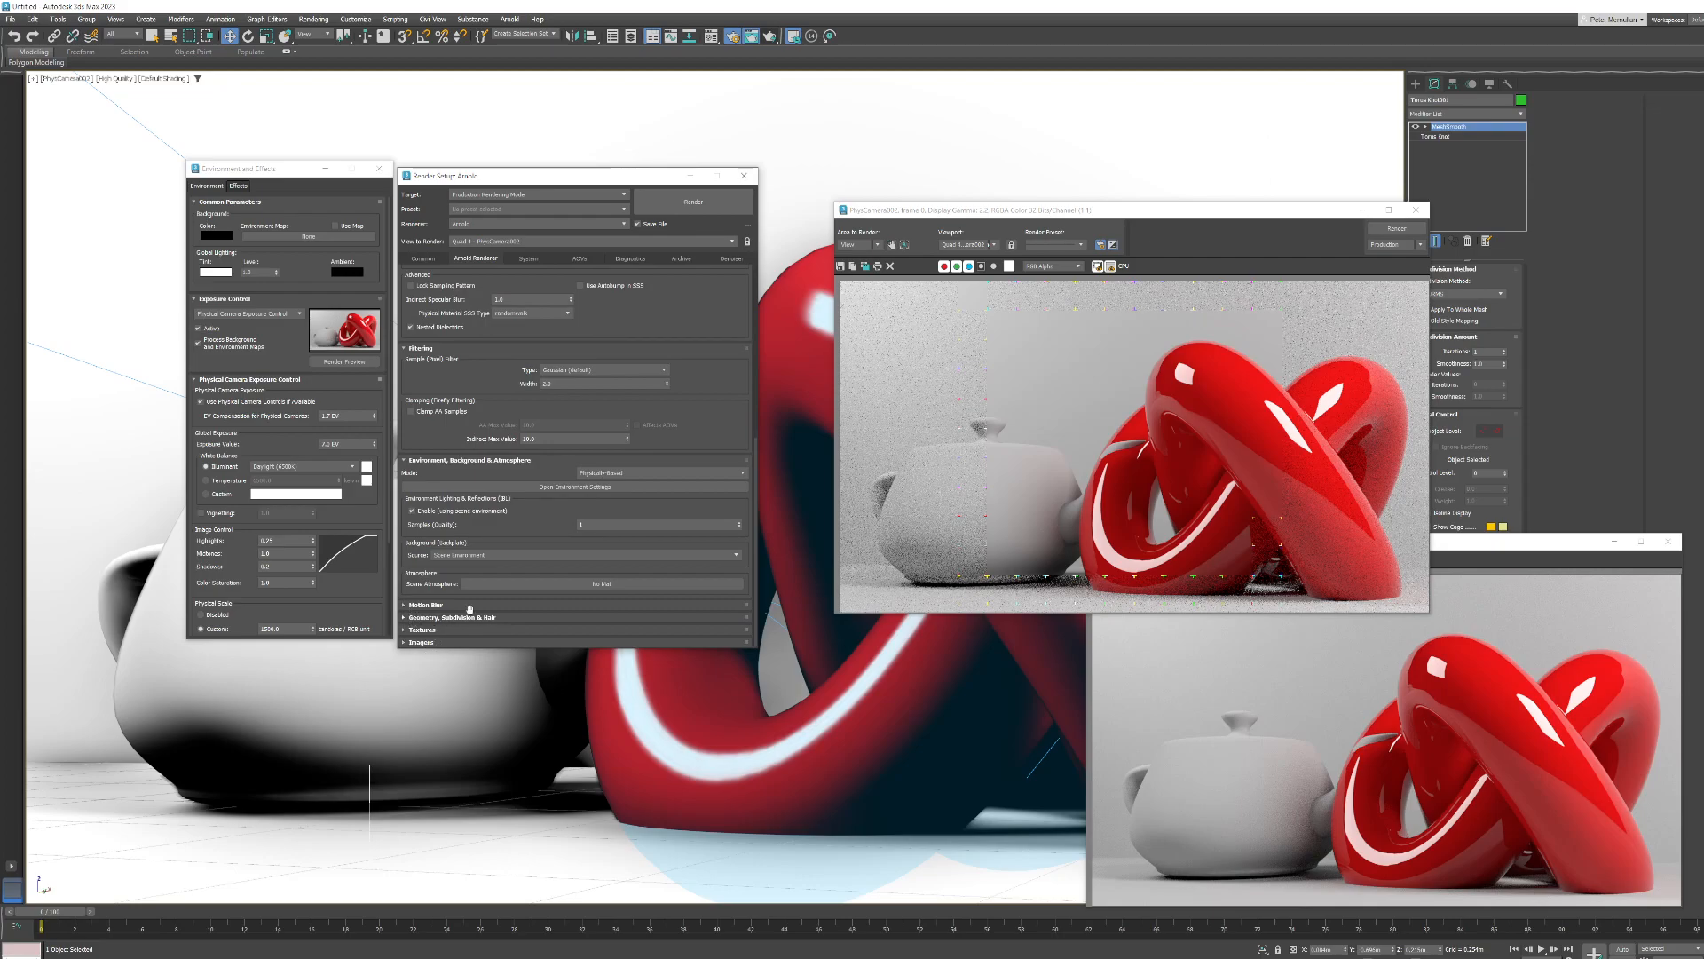
left_click_drag(682, 324, 676, 649)
double_click(497, 360)
type("1")
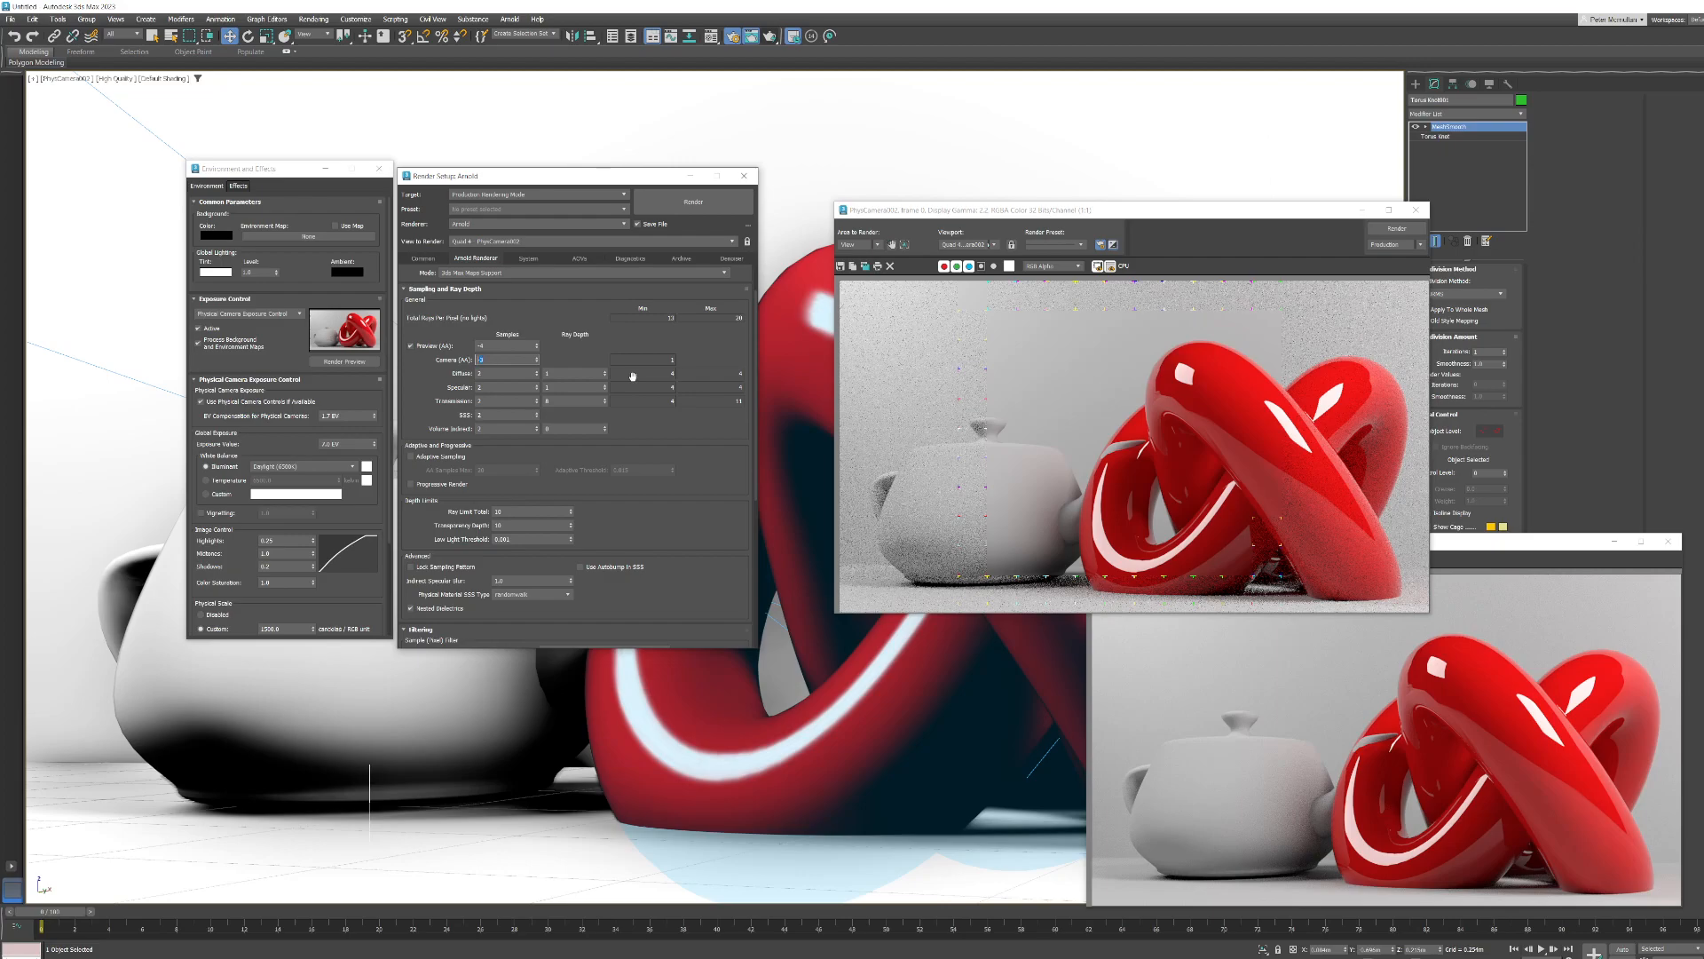
Render at negative Camera (AA) samples, move the frame window clear of the cloned image, and render again with a higher sample value
left_click(1397, 228)
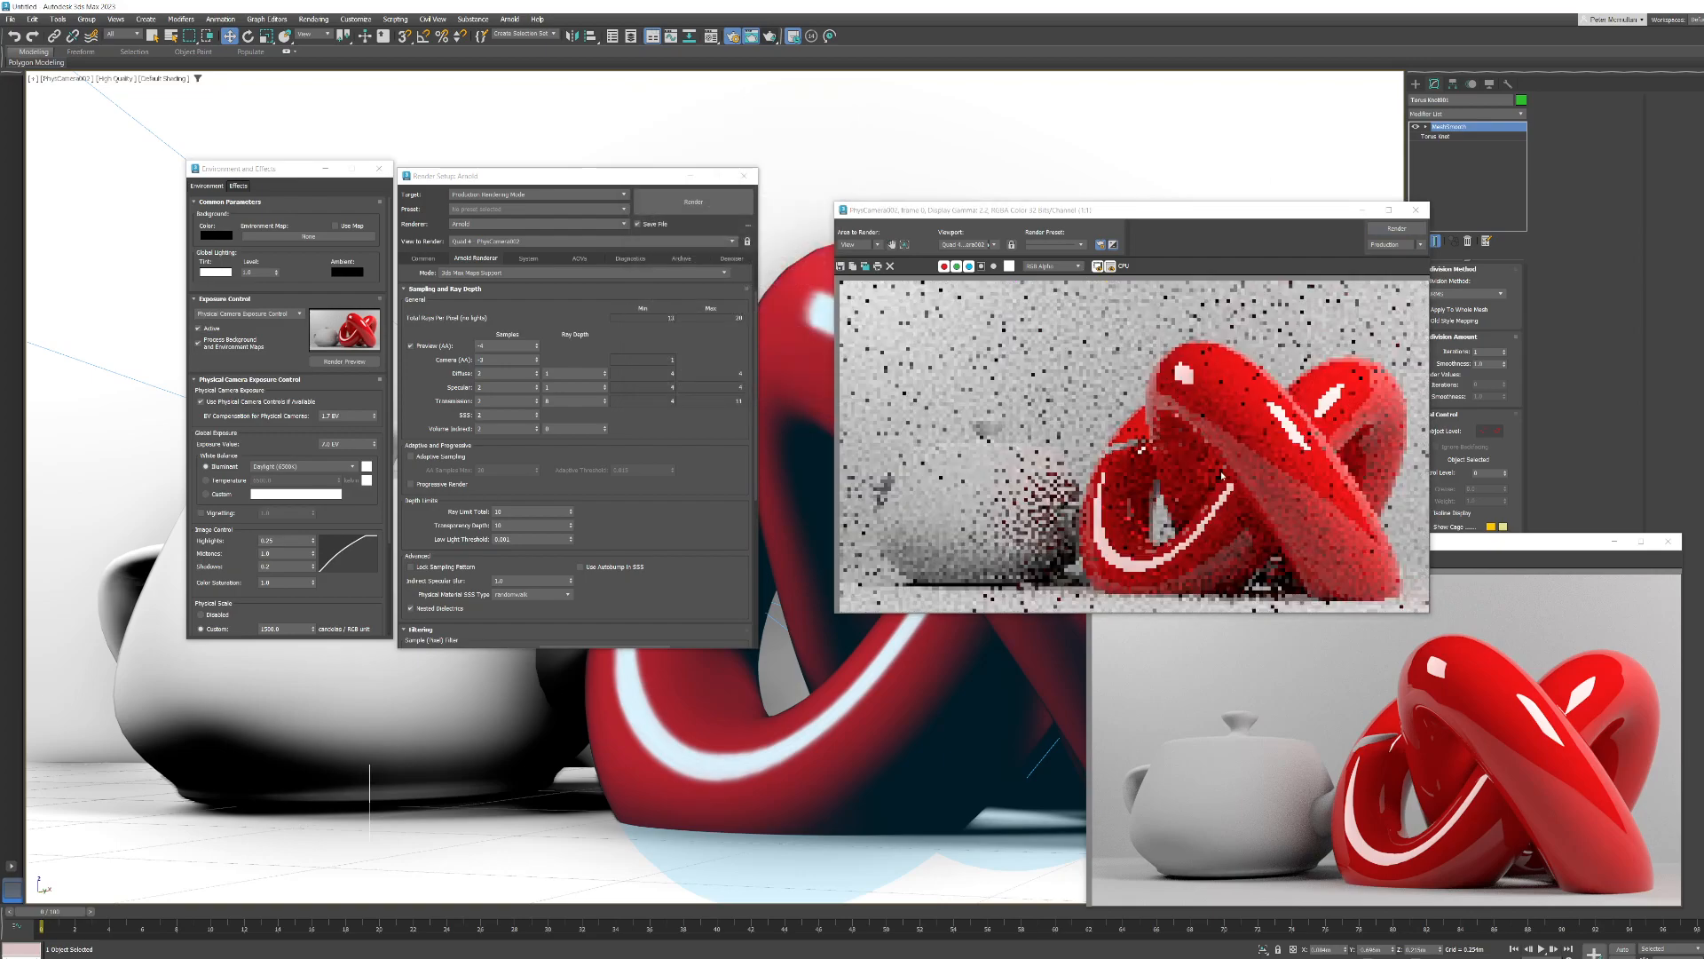
left_click_drag(1059, 211, 1015, 104)
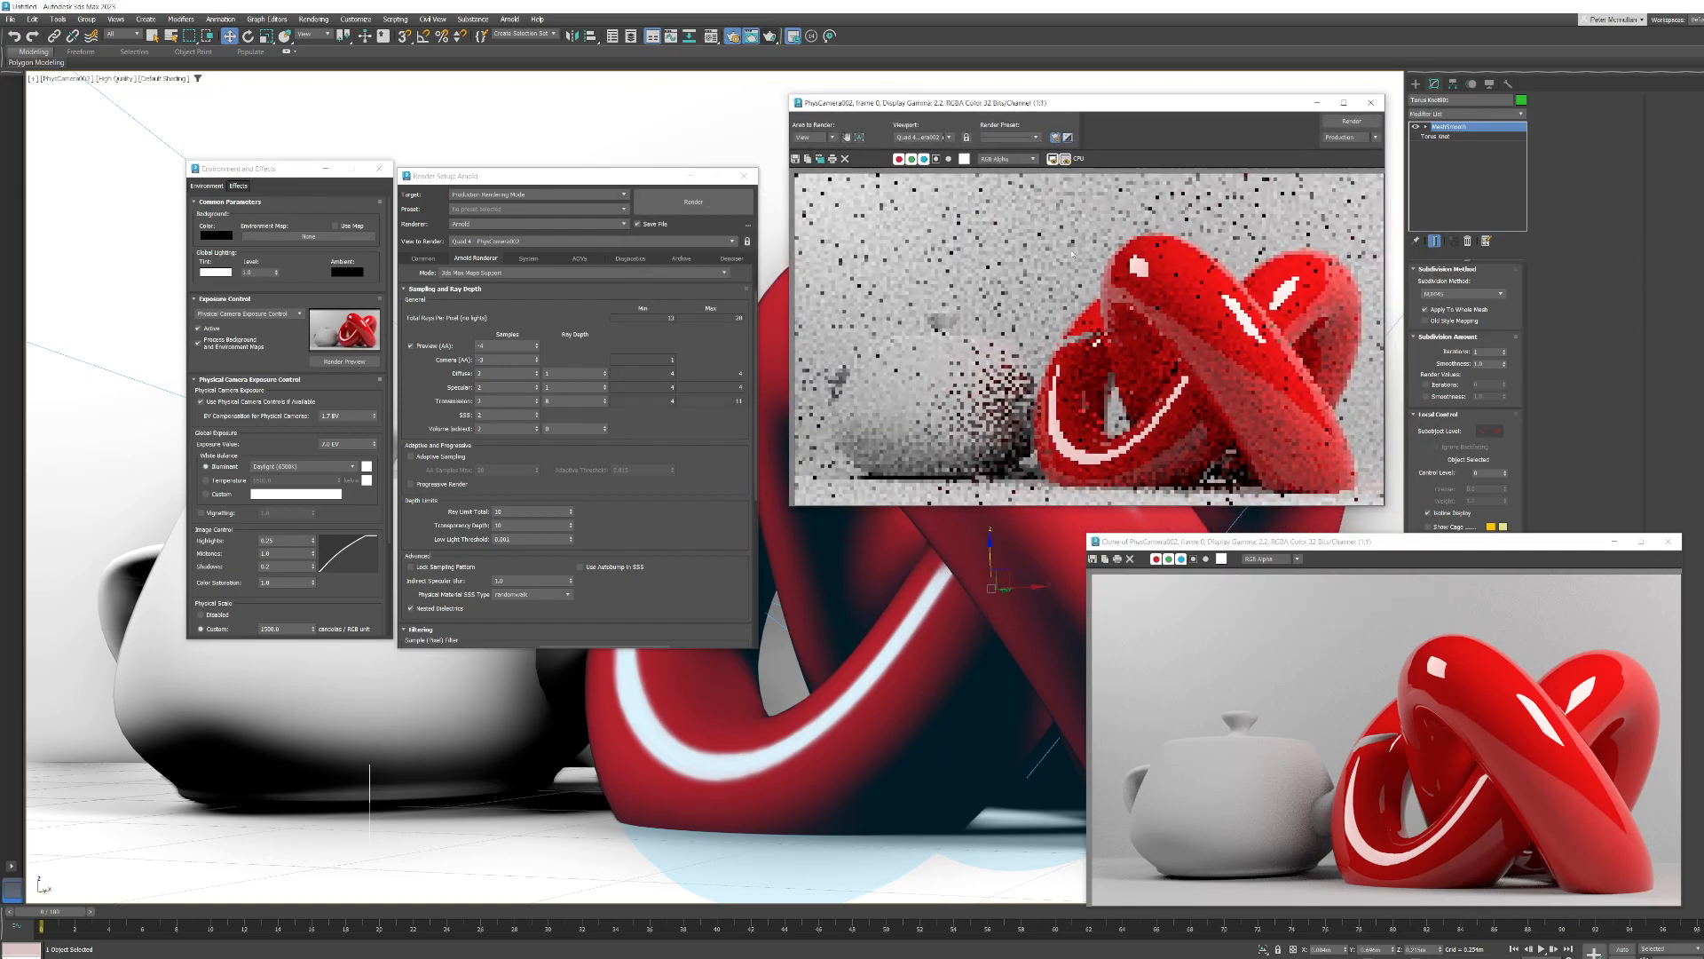
left_click(1344, 125)
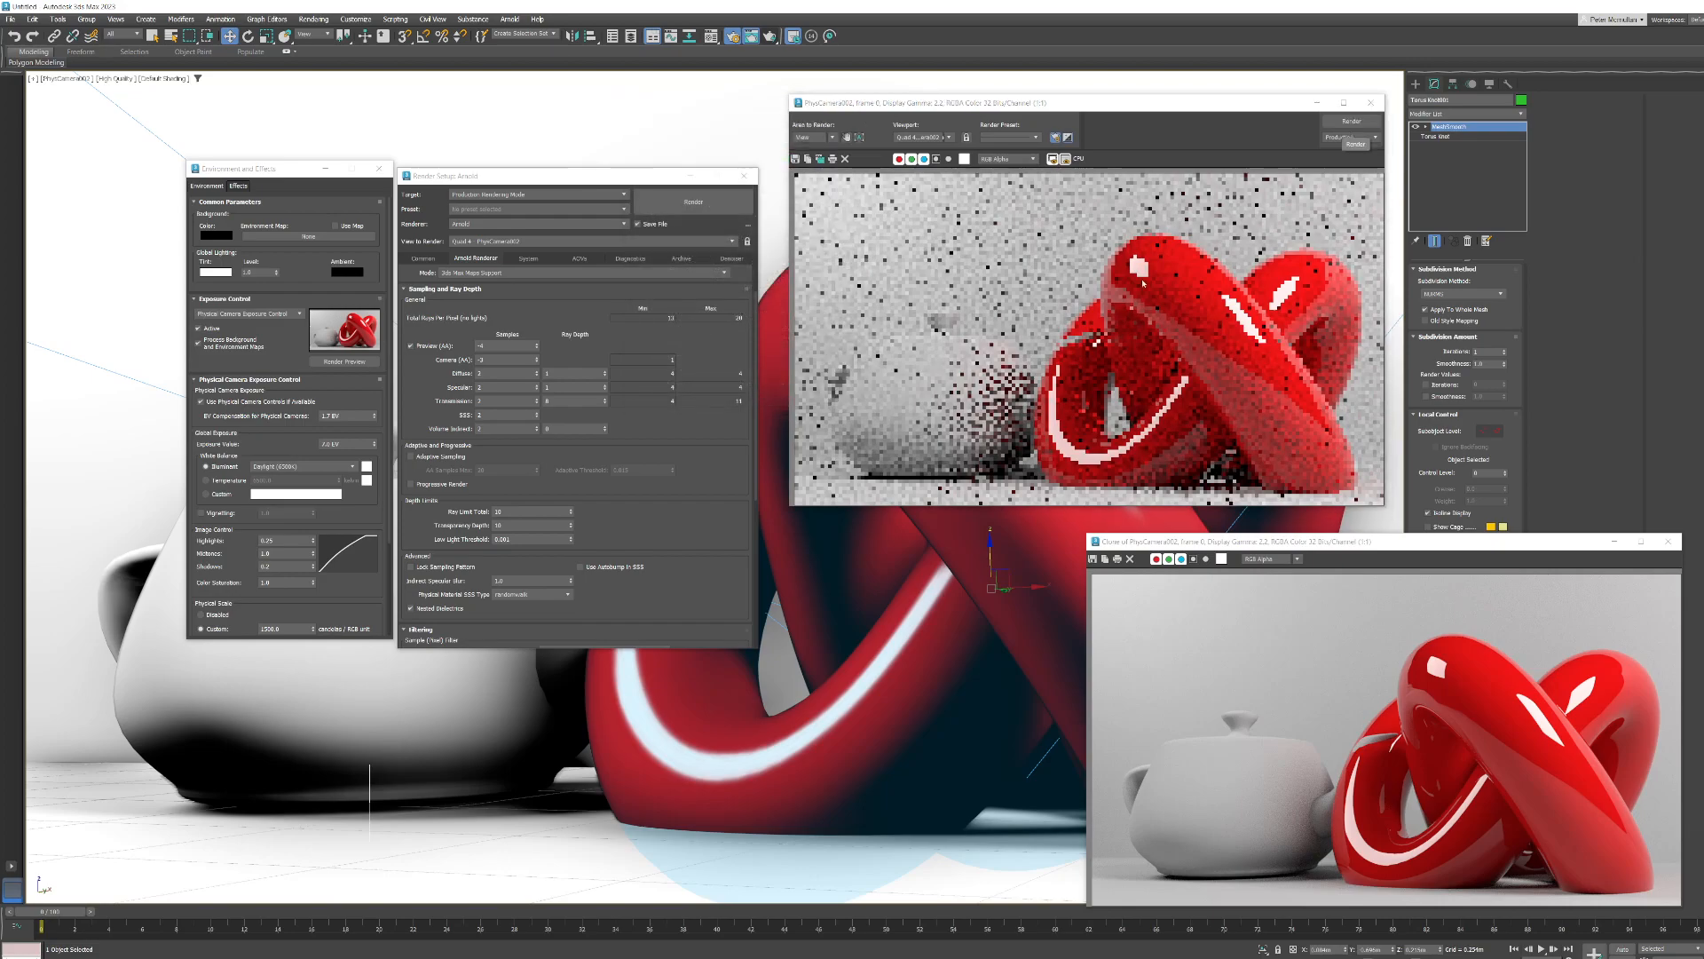
left_click(537, 359)
left_click(1351, 121)
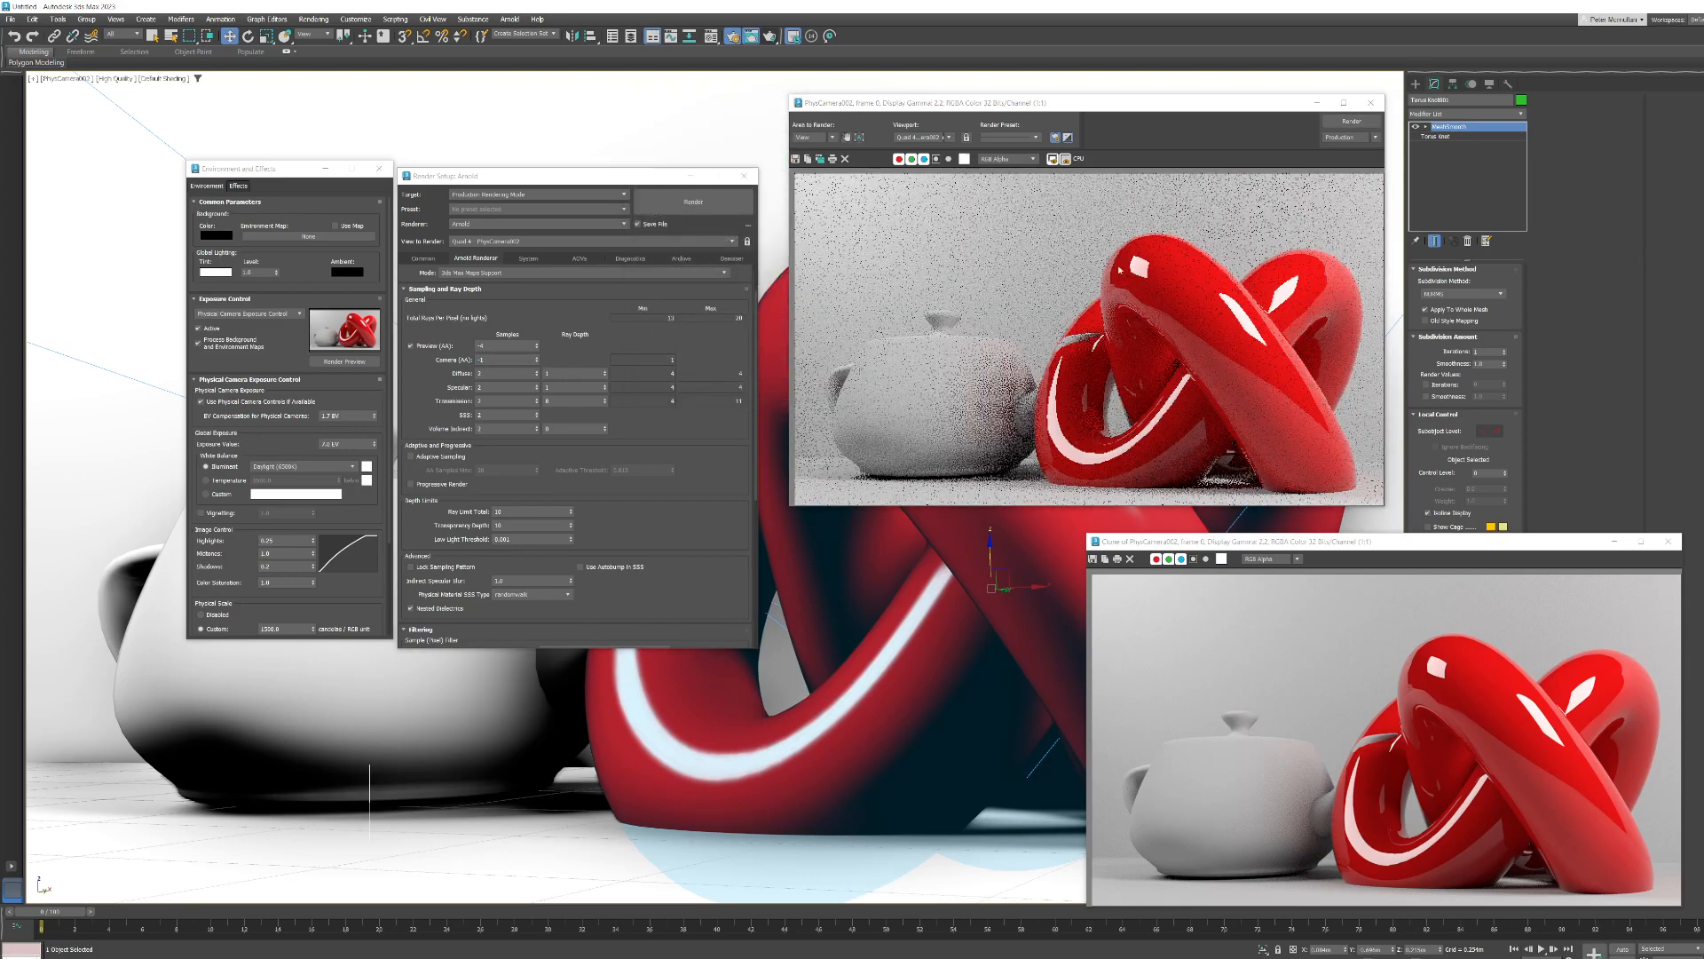
Render with Camera (AA) samples at 2 and line up the cloned image window beneath the new render
left_click(537, 359)
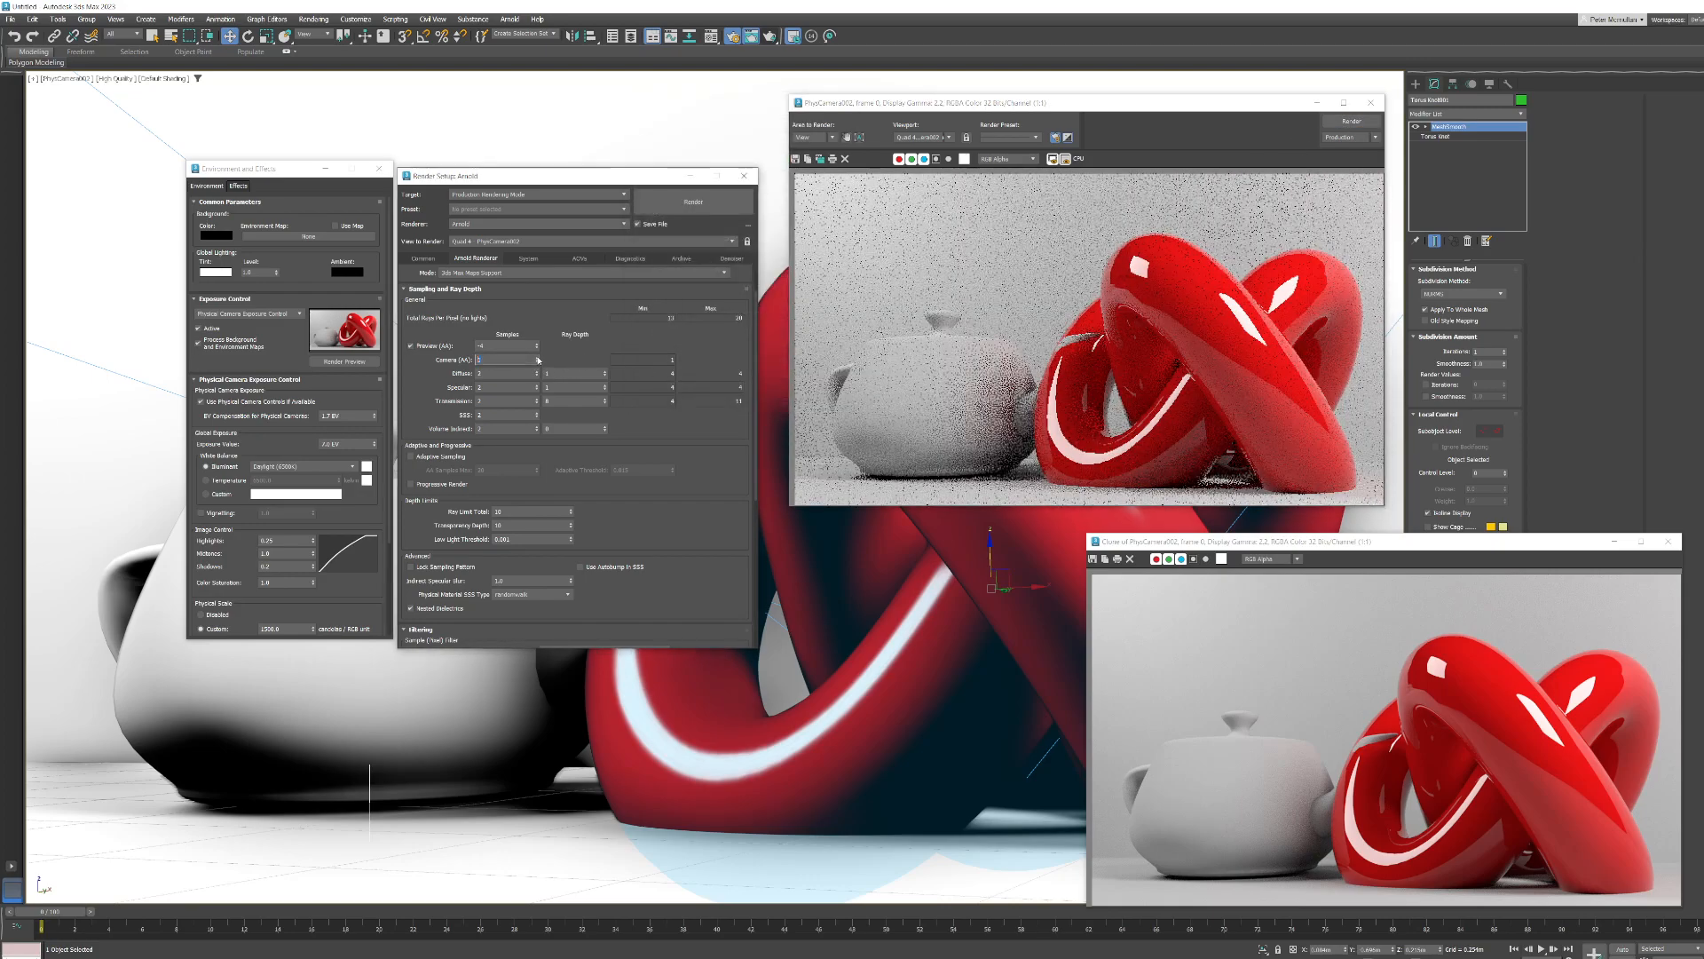
left_click(1335, 127)
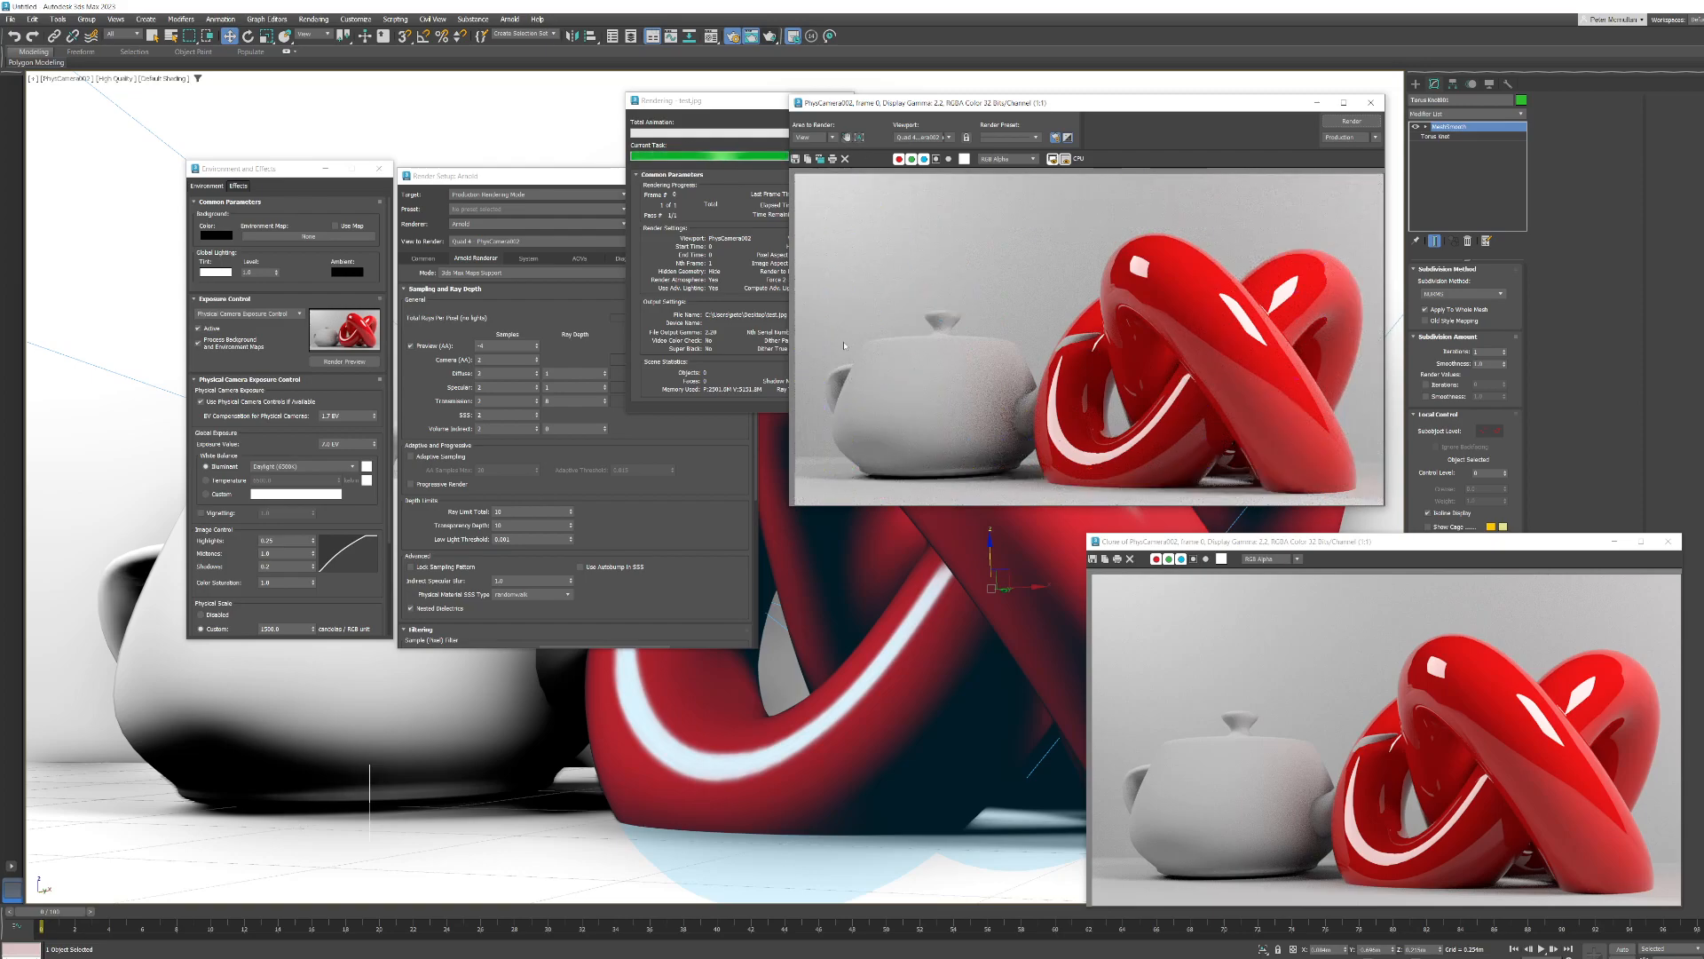
left_click_drag(1206, 548, 1117, 531)
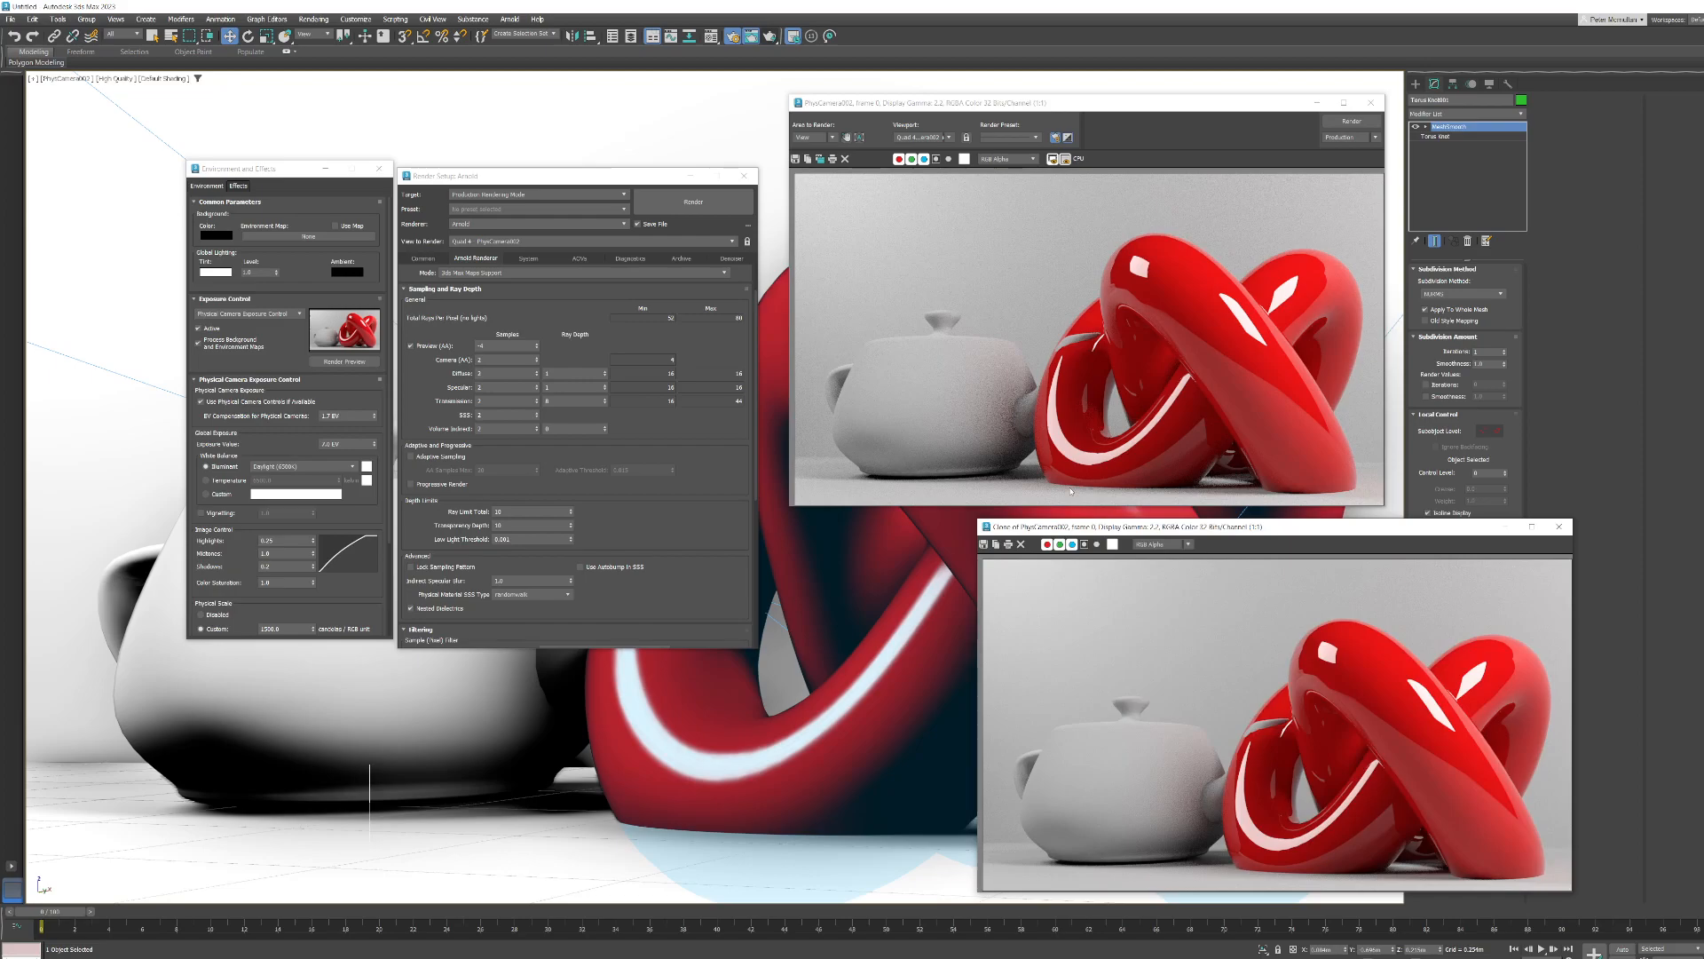
left_click_drag(1087, 531, 905, 532)
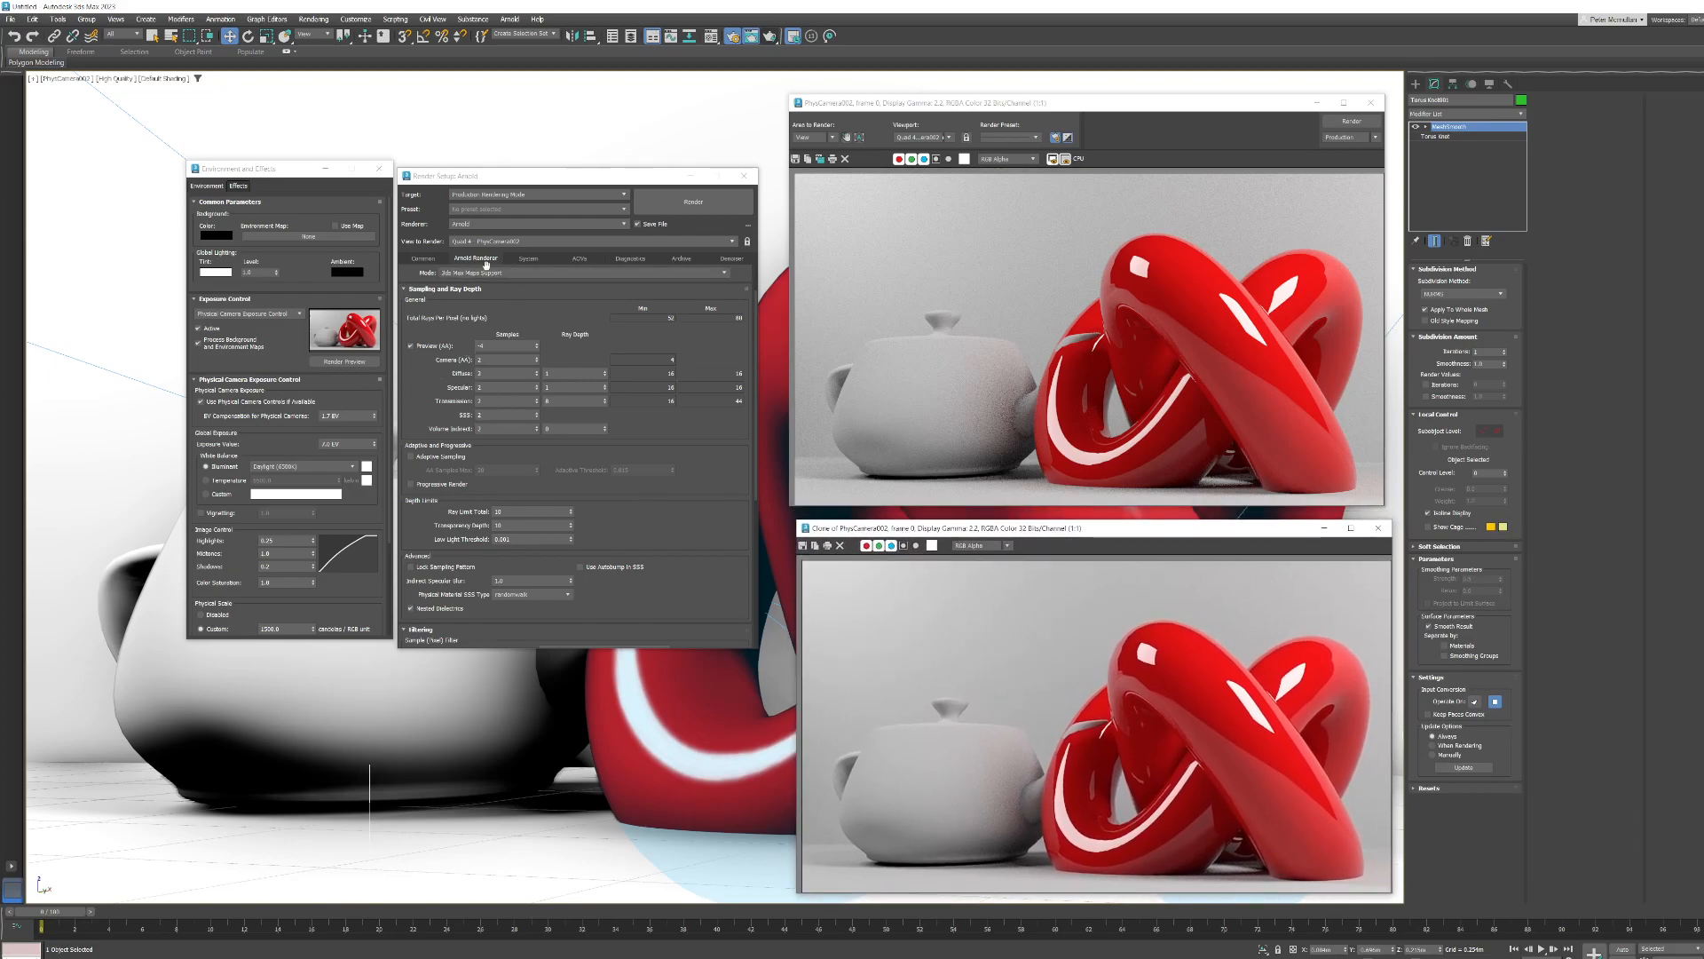
Check the Arnold mode options, open the System settings and render with Spiral bucket scanning
left_click(518, 272)
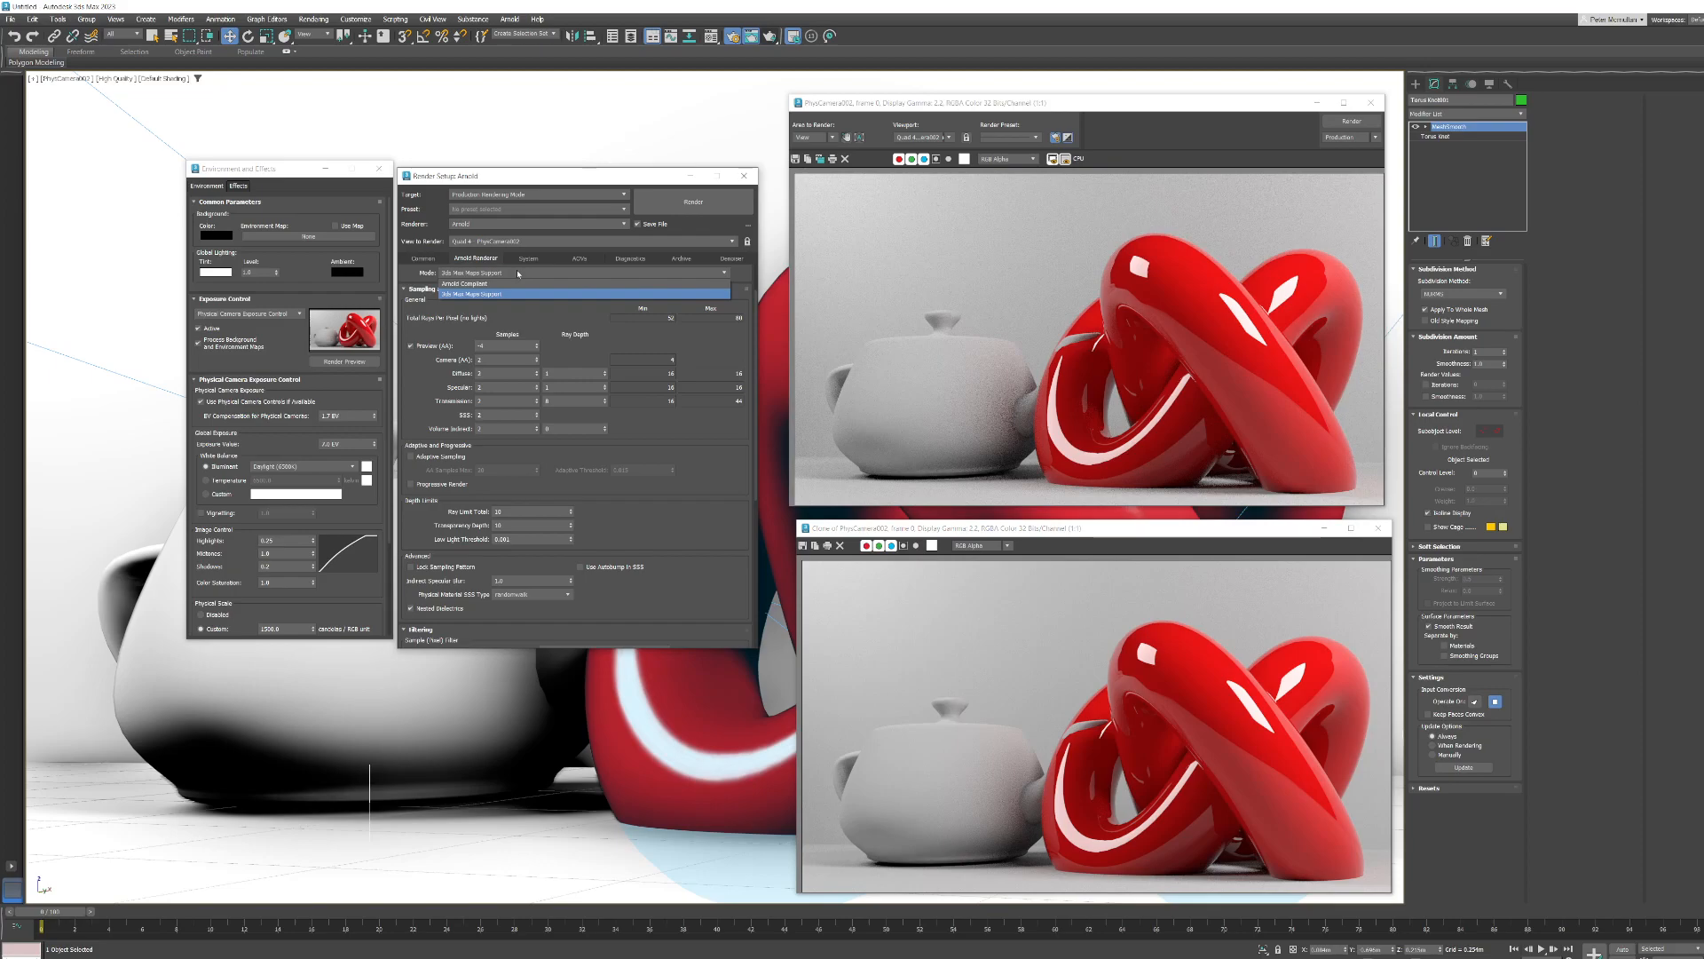
left_click(519, 273)
left_click(526, 259)
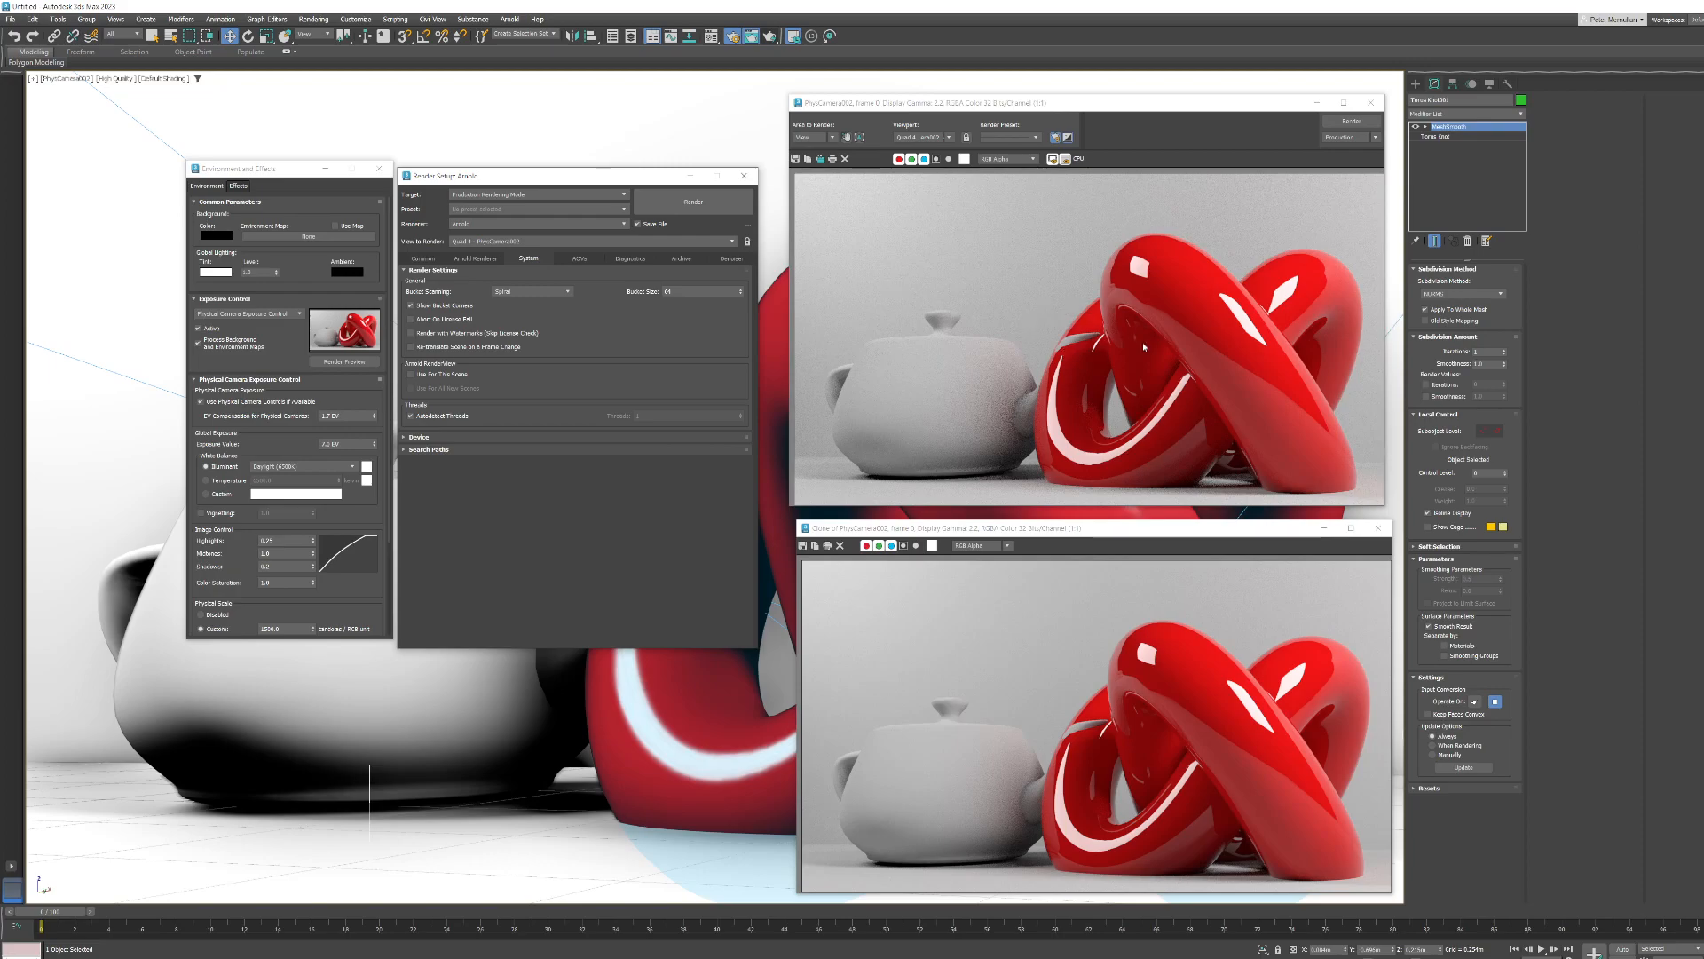
left_click(1351, 122)
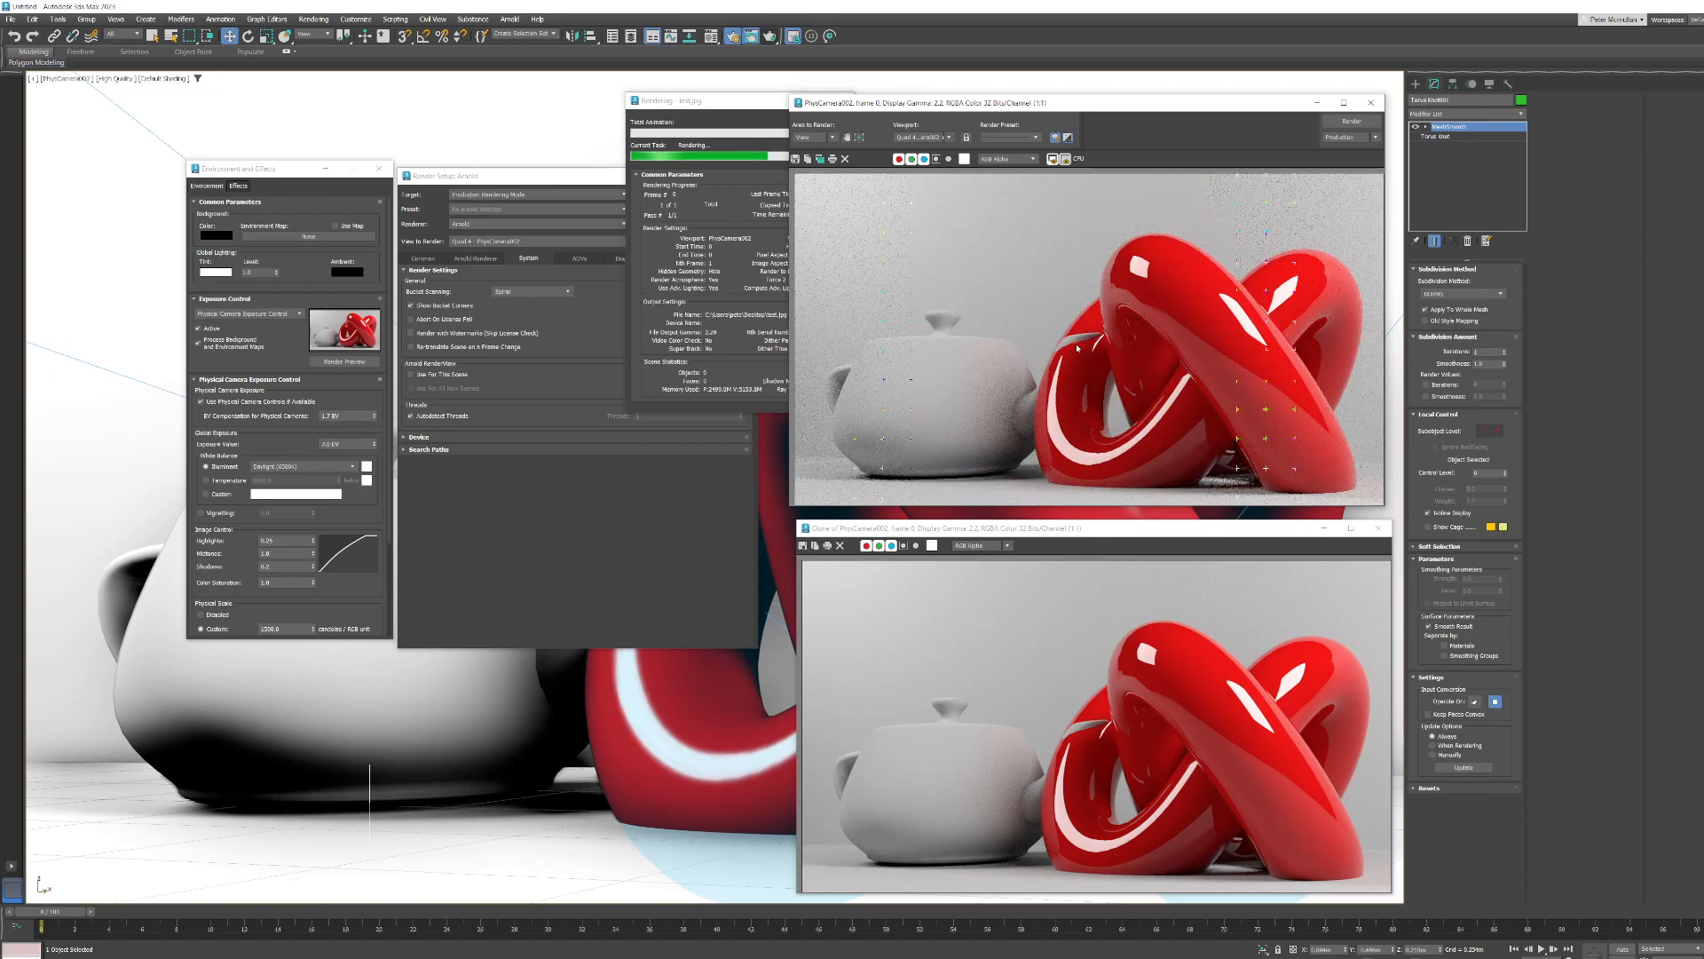
Set bucket scanning to Random and render the scene
left_click(530, 291)
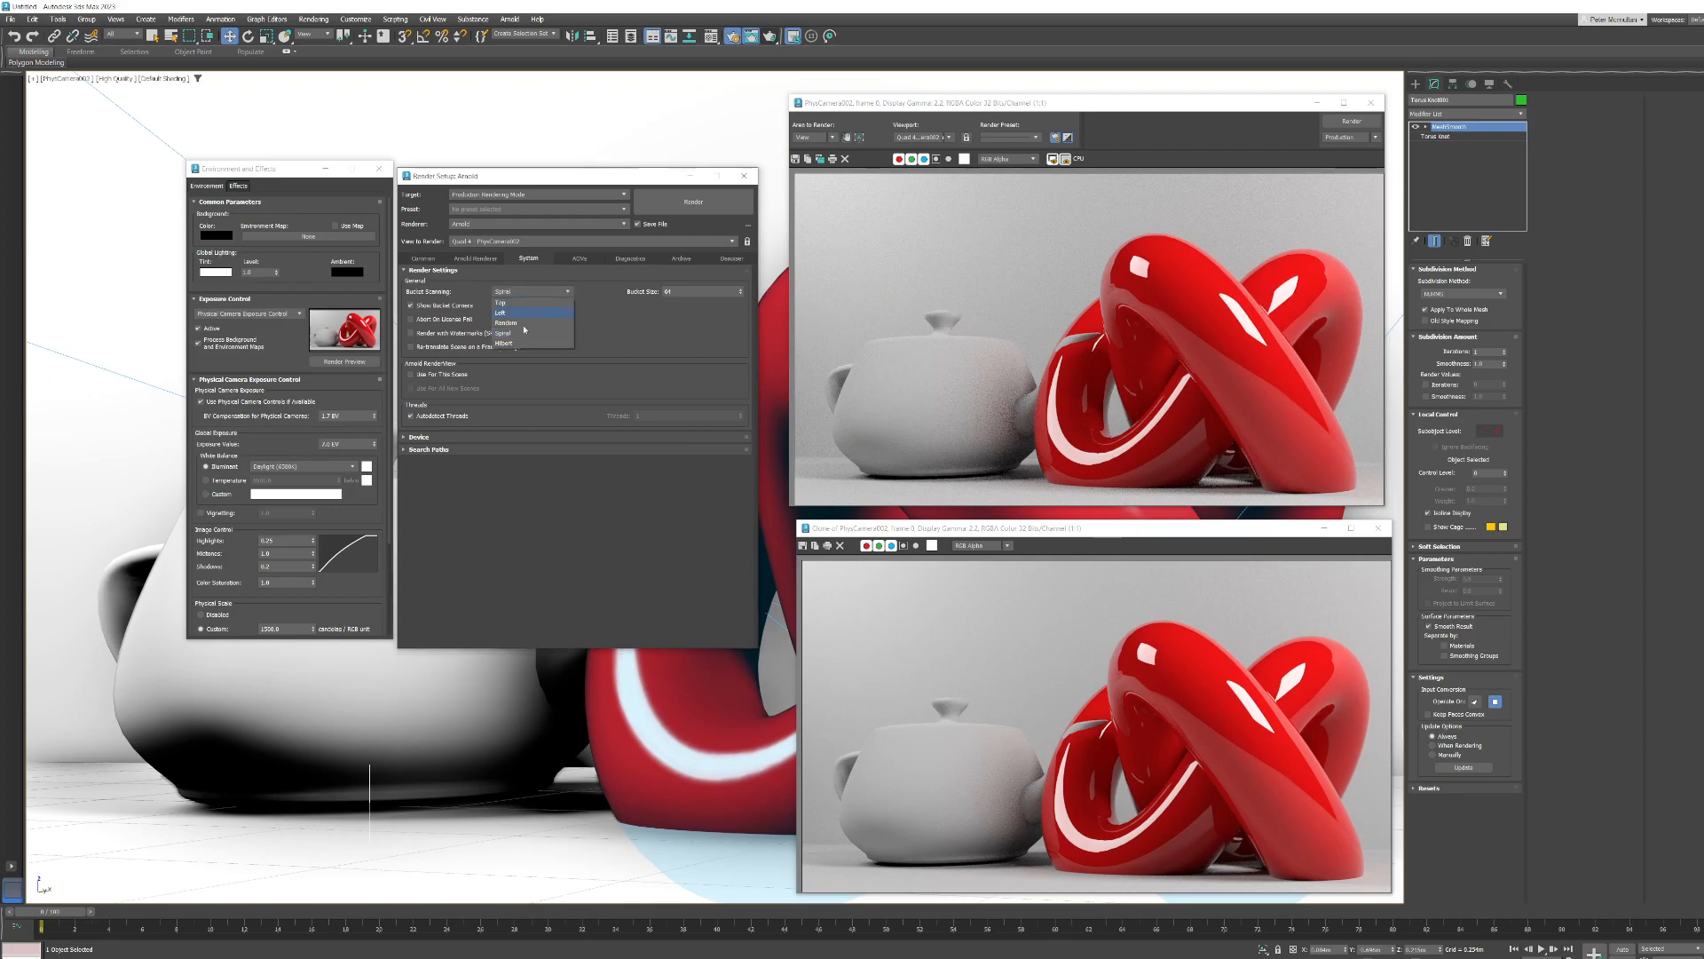
left_click(517, 323)
left_click(1344, 123)
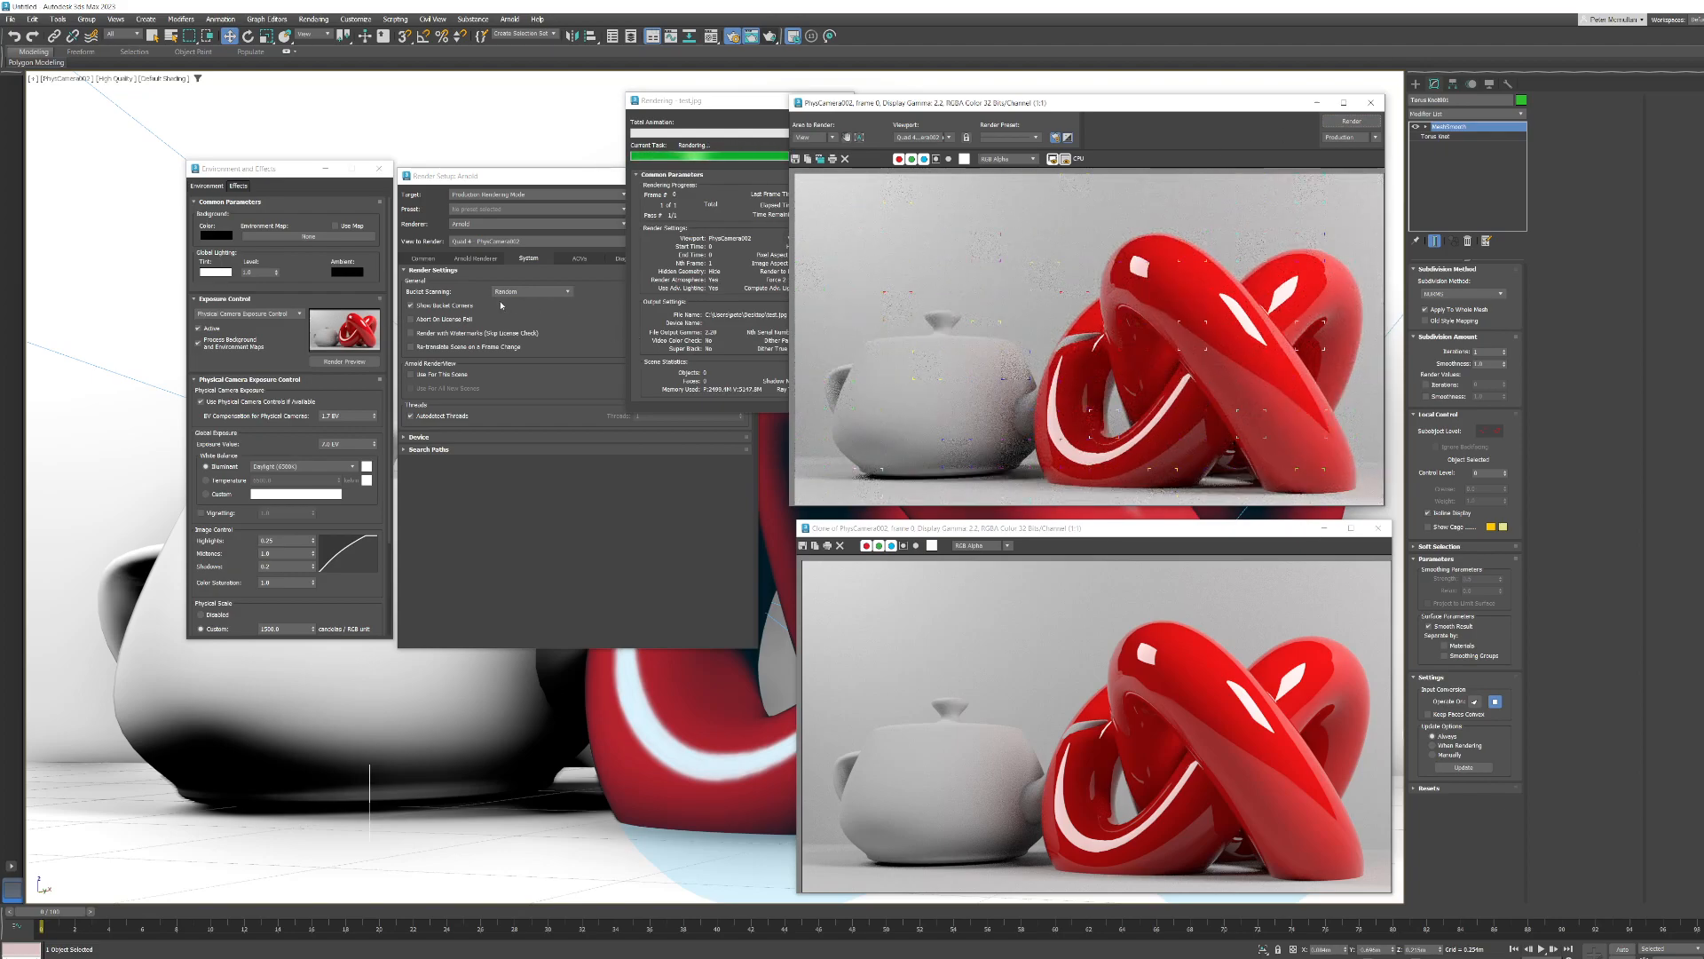
Render the scene with Hilbert bucket scanning, reduce the bucket size and render again
left_click(514, 291)
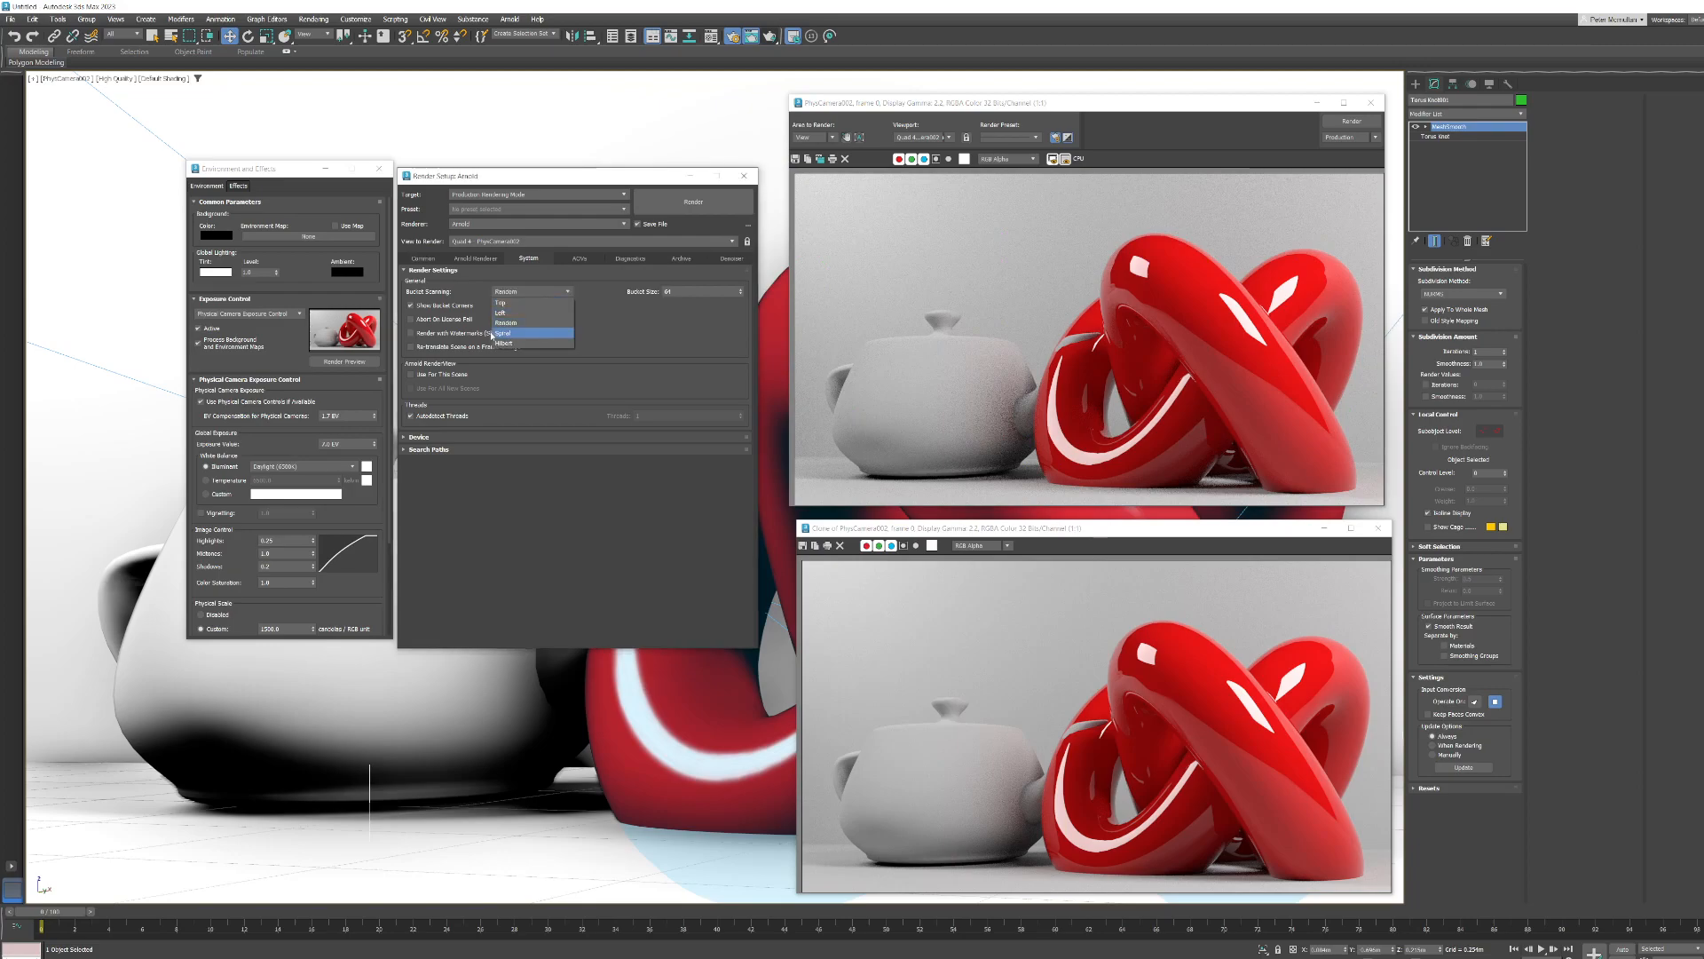
left_click(504, 343)
left_click(1351, 121)
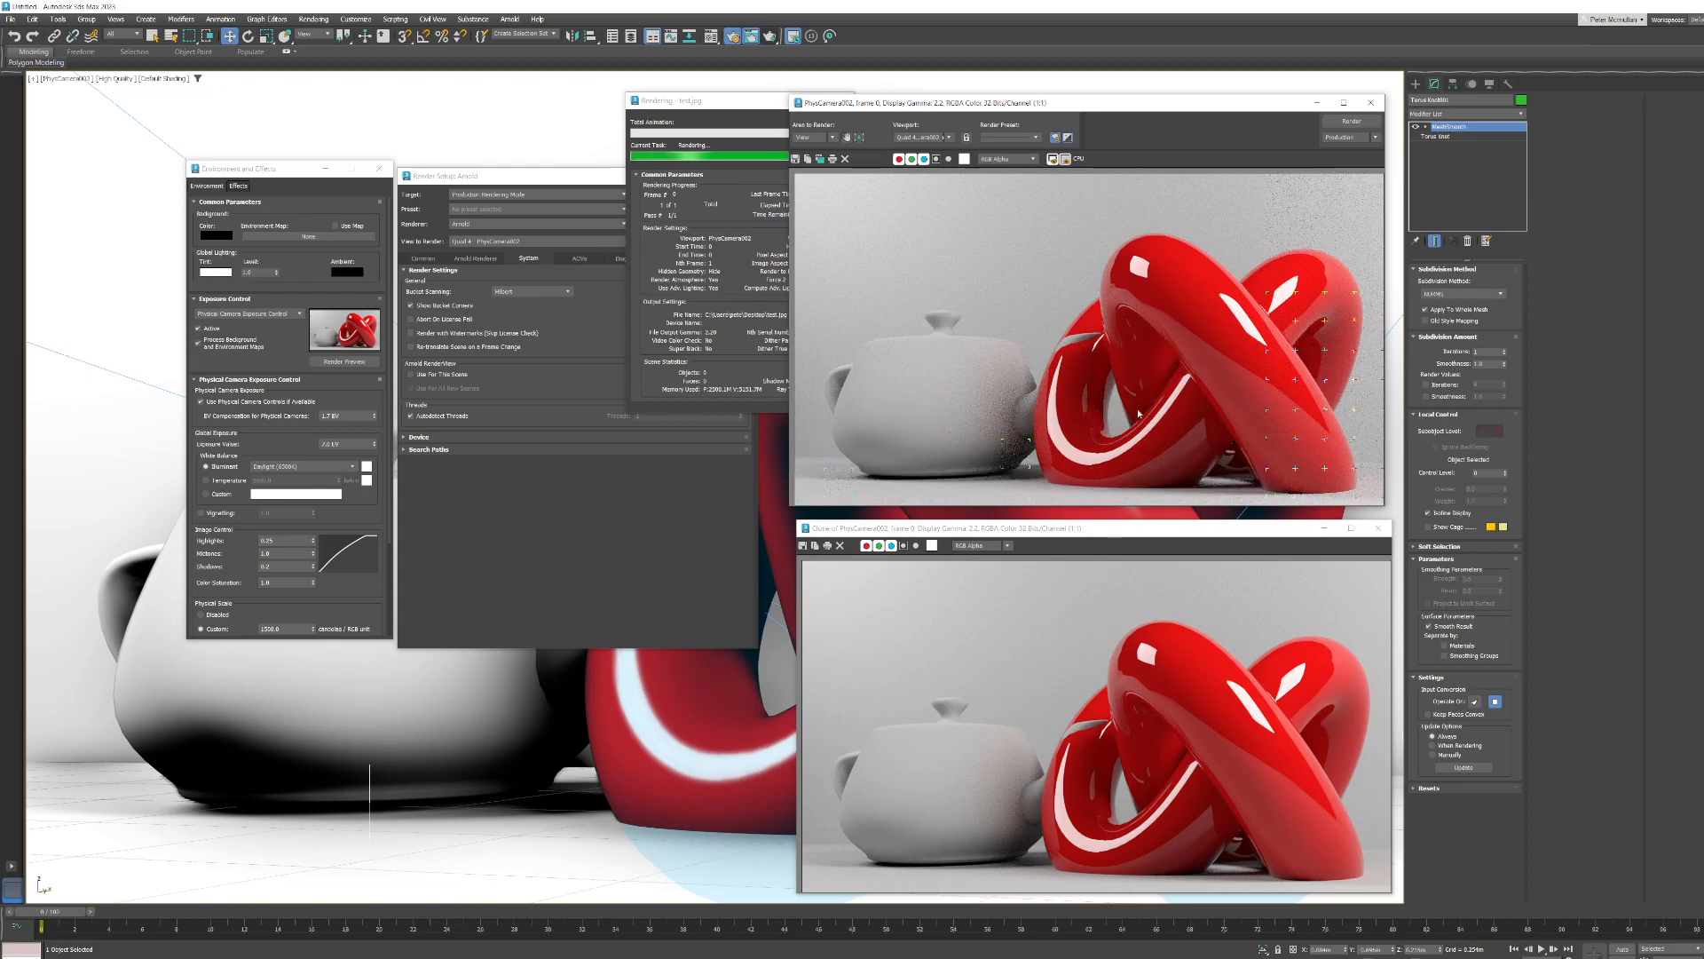
left_click(632, 290)
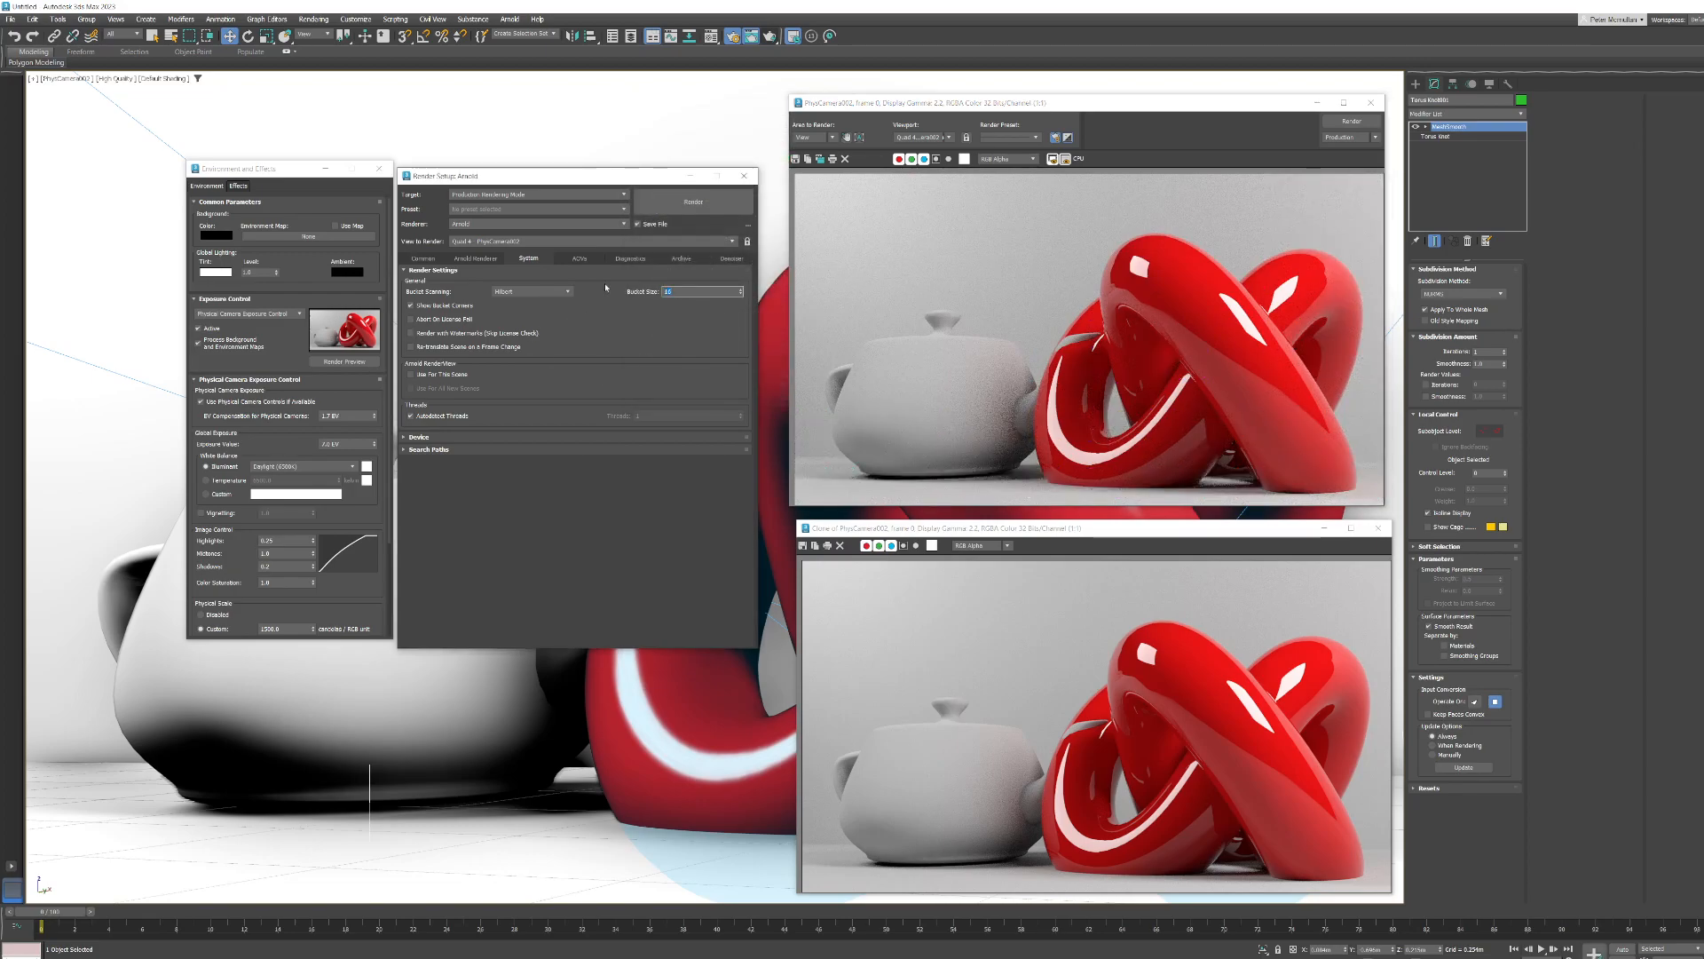
left_click(1351, 121)
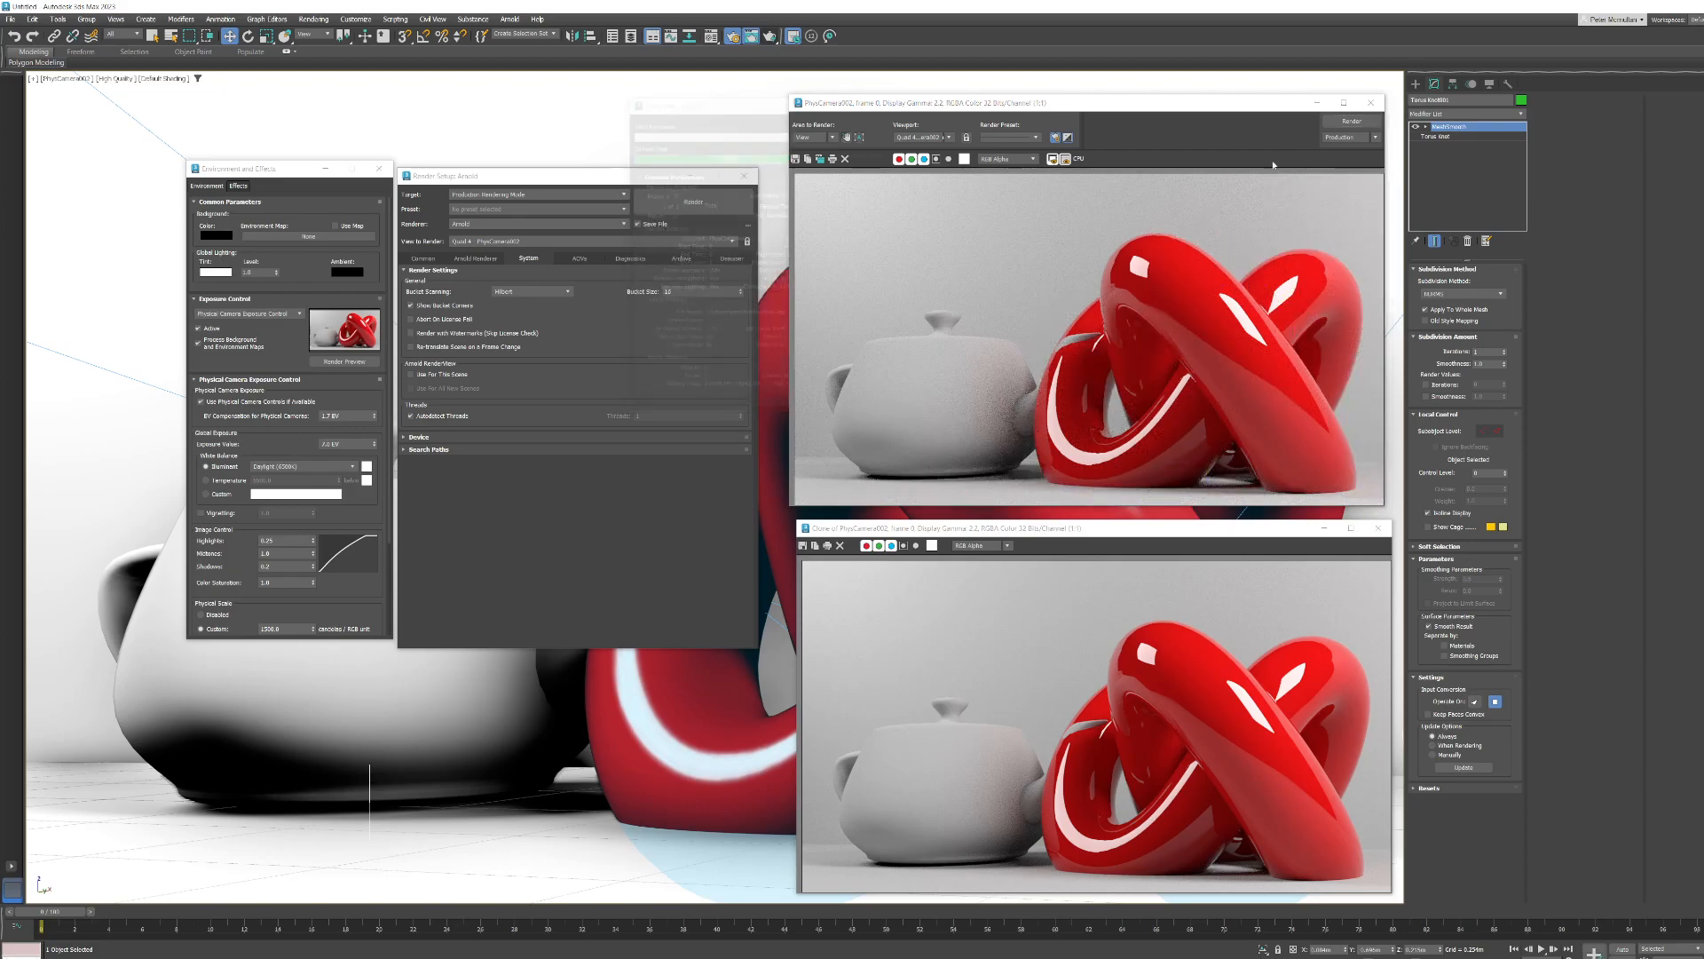
Set Camera (AA) samples to 7, start a render and cancel it partway
left_click(476, 259)
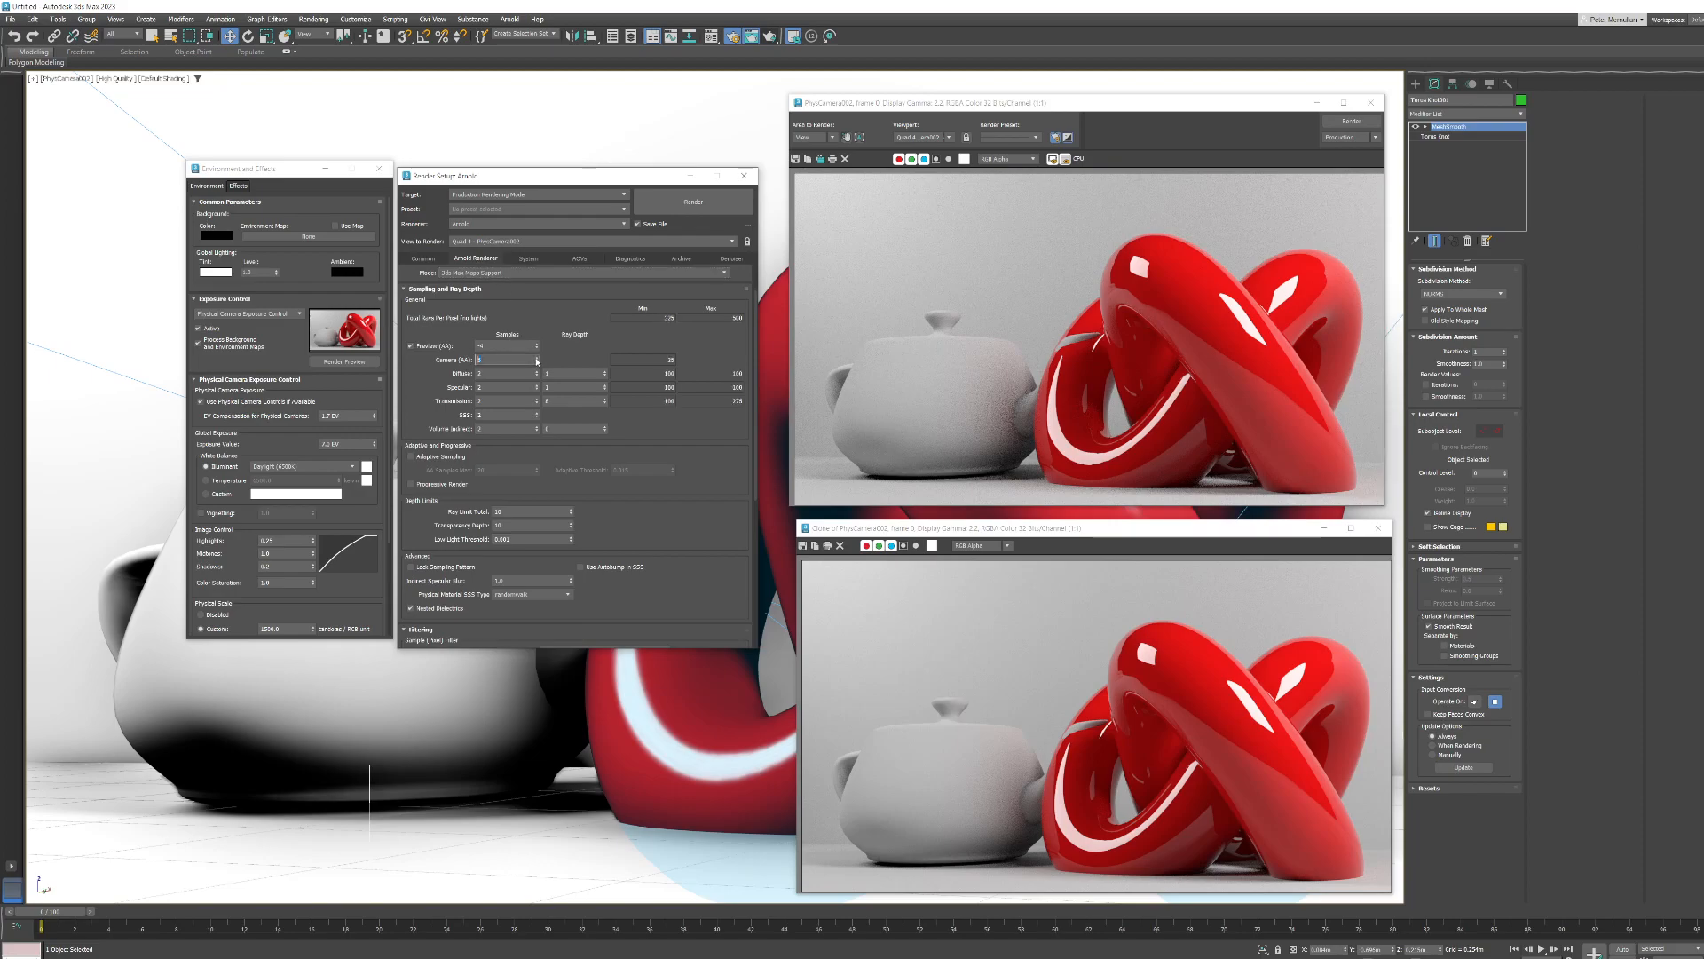
left_click(1351, 121)
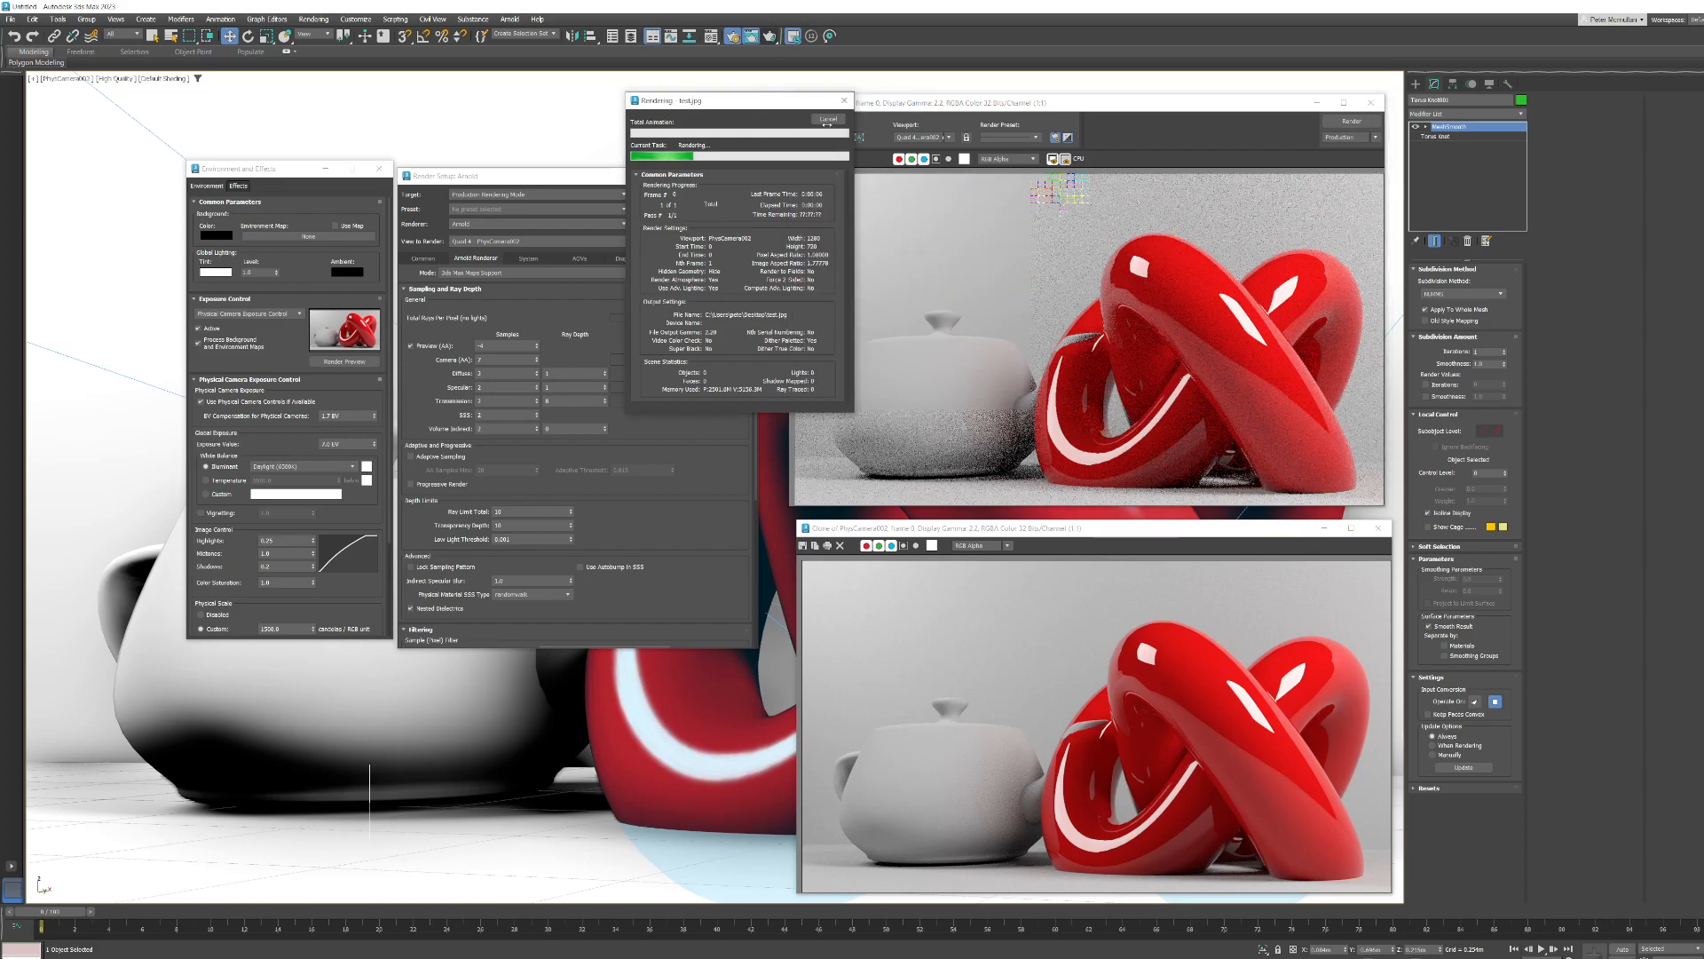
left_click(828, 120)
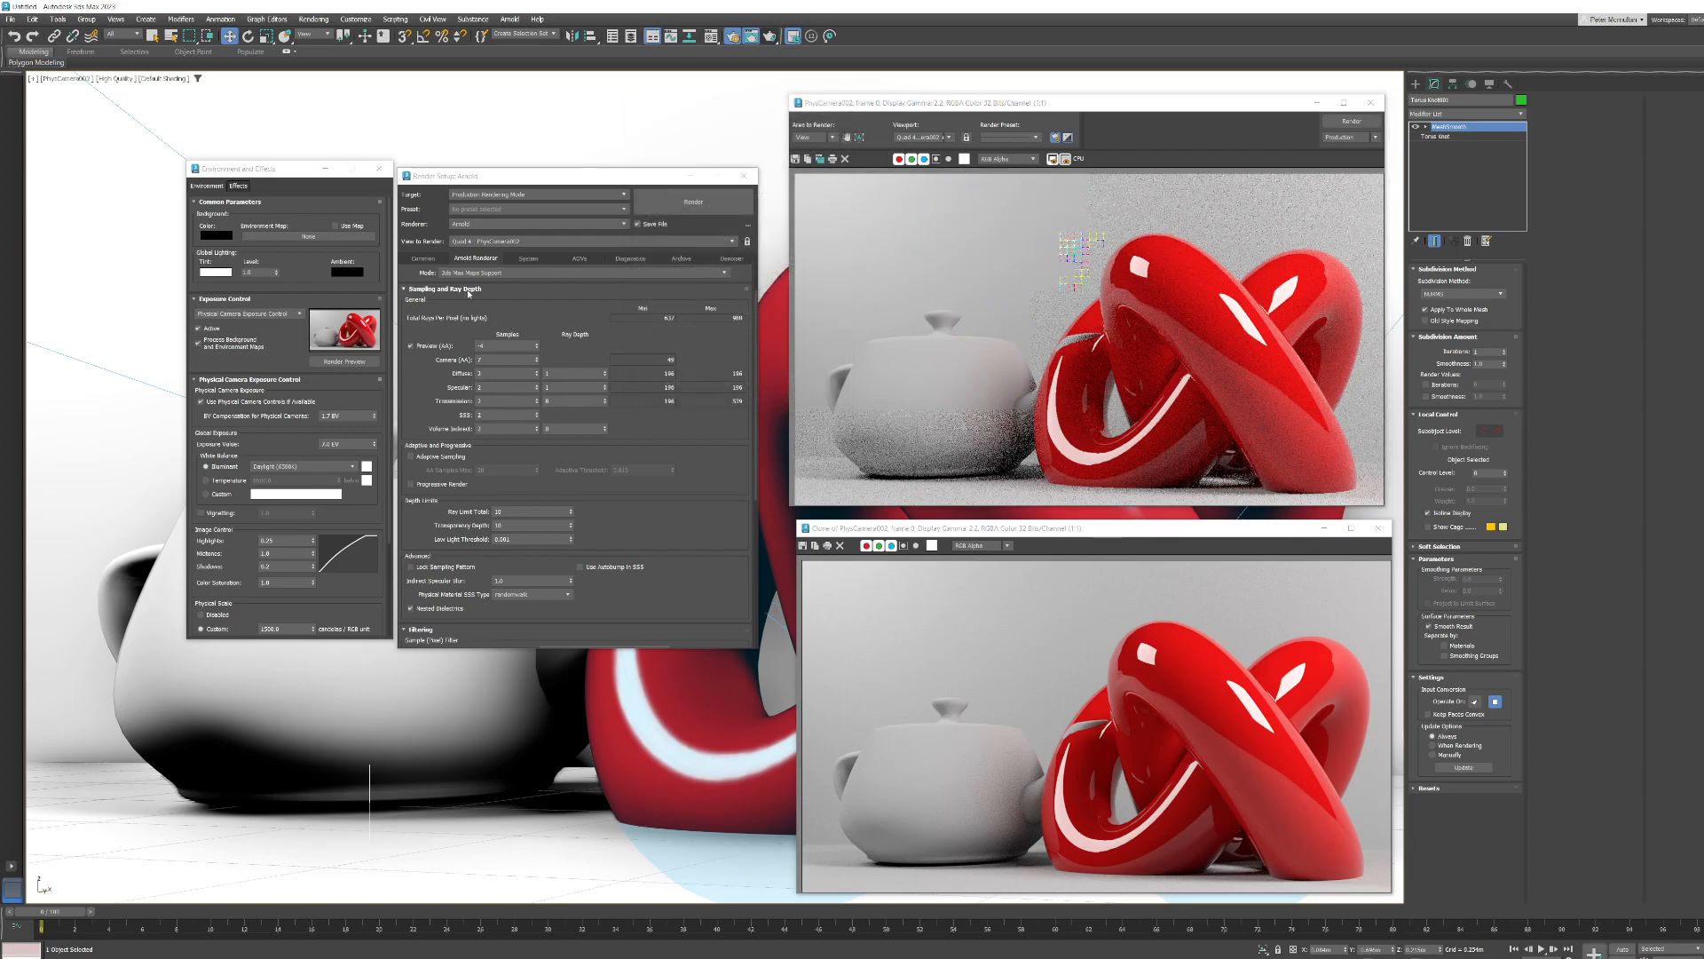
Set bucket scanning back to Spiral, start a render and cancel it partway
left_click(524, 259)
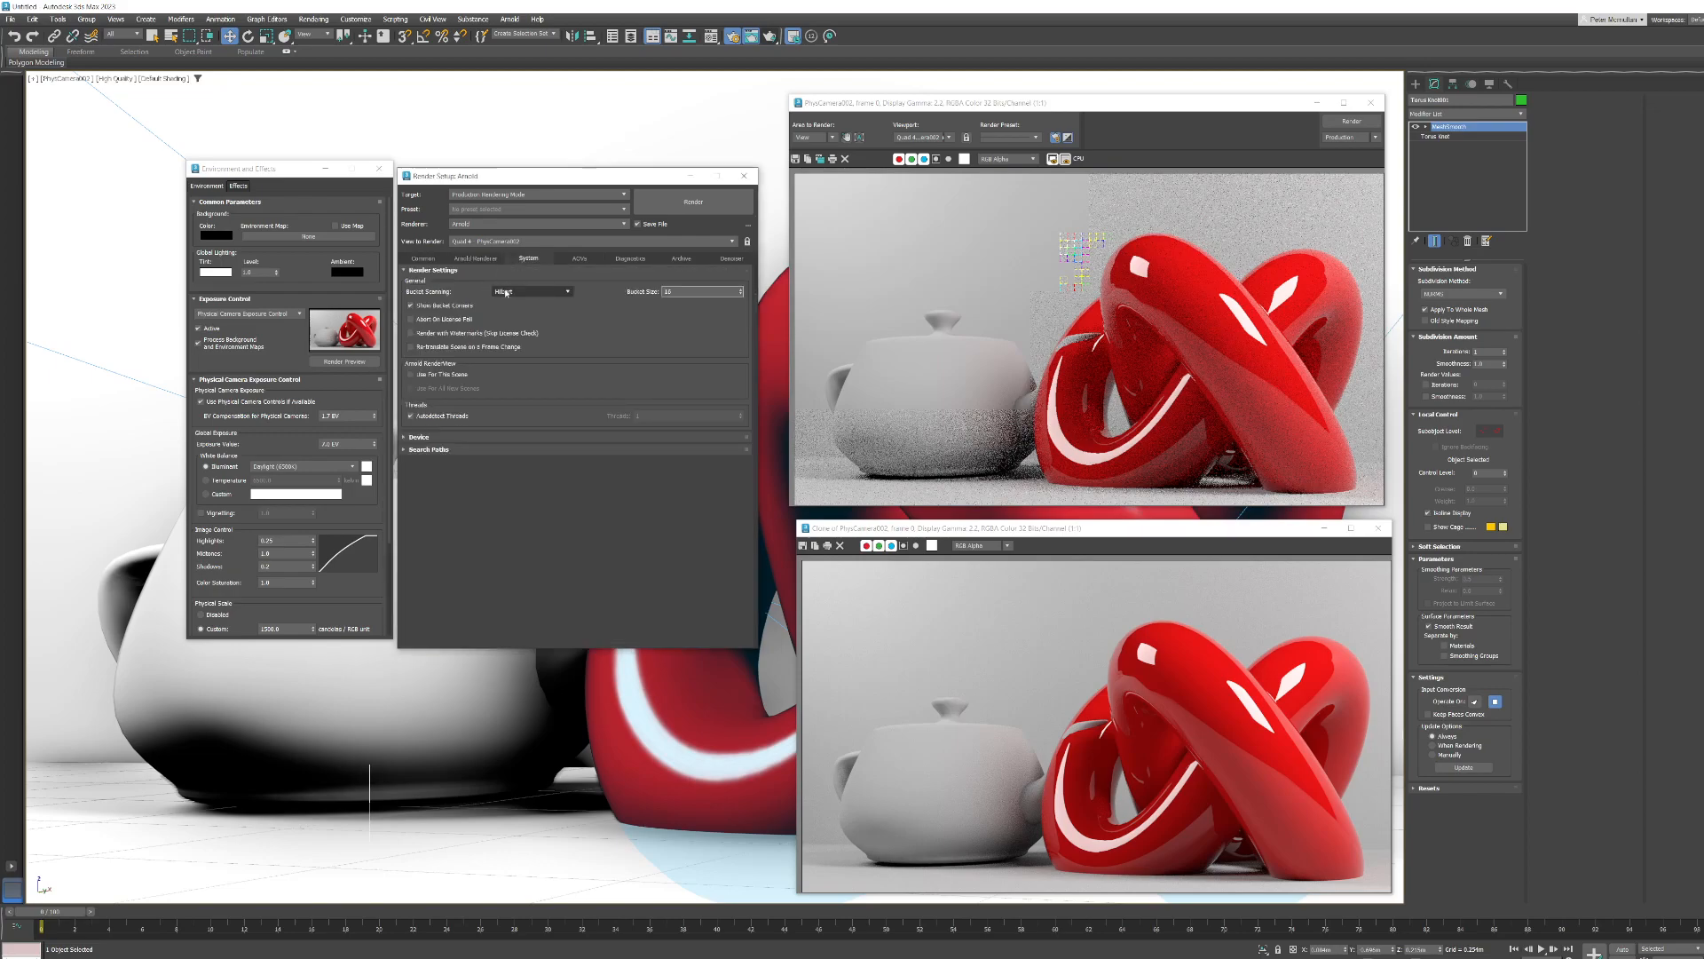
left_click(531, 291)
left_click(524, 338)
left_click(1351, 121)
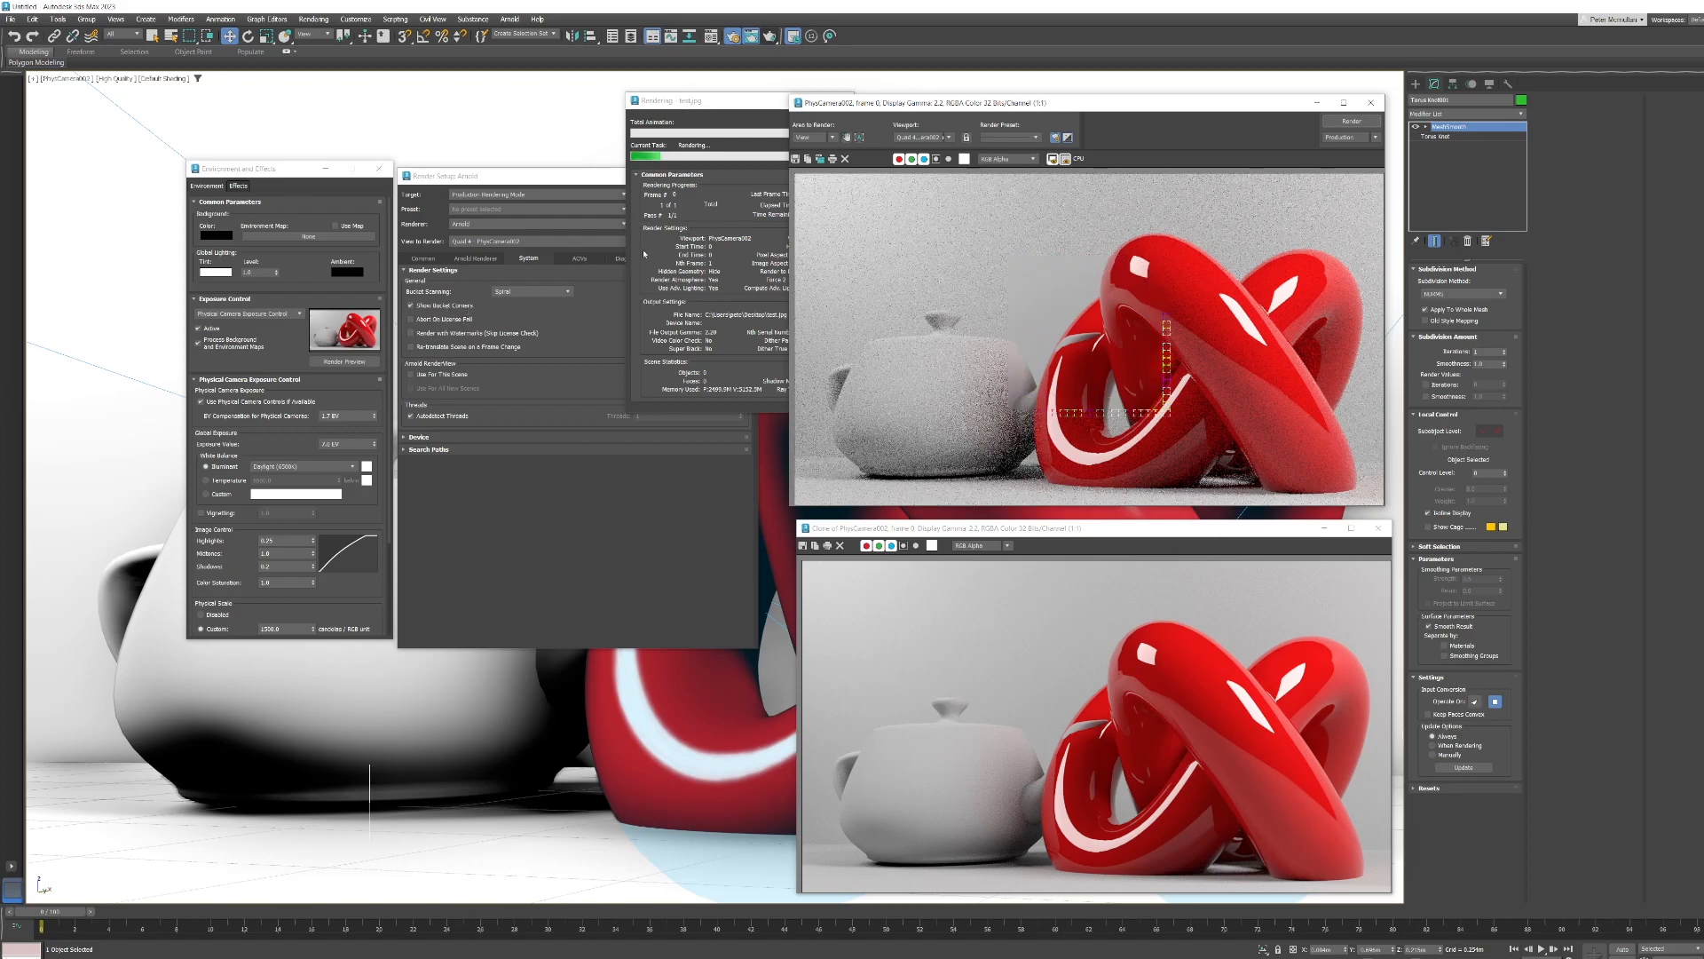
left_click(777, 138)
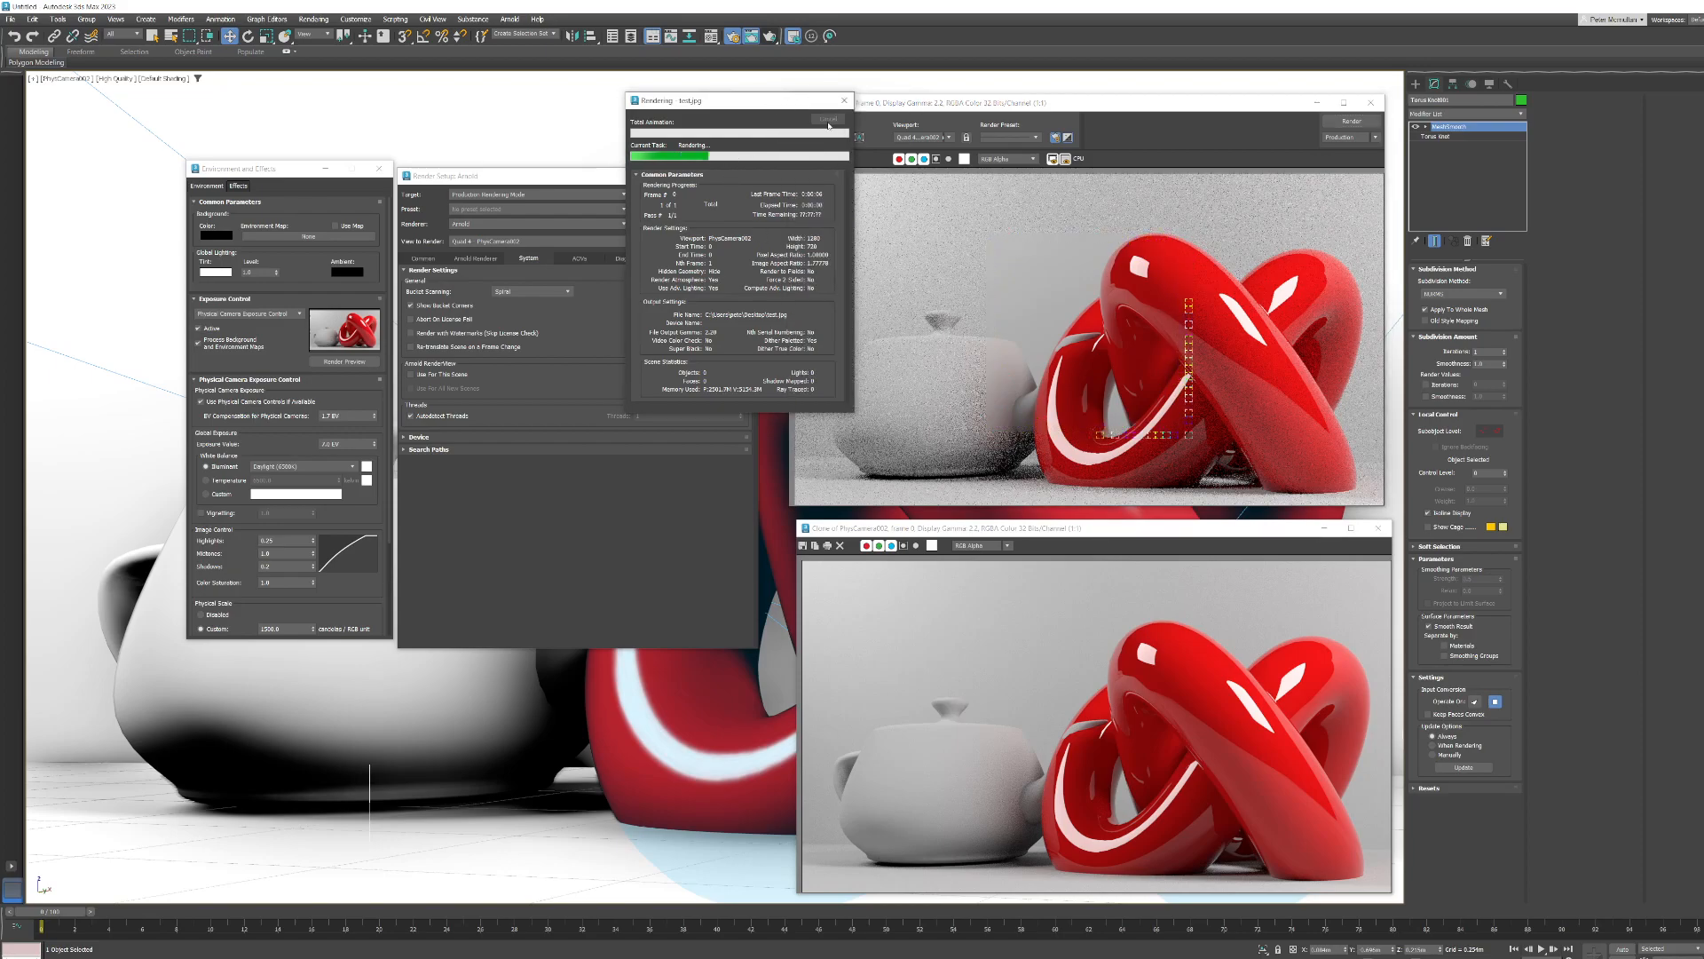
left_click(828, 121)
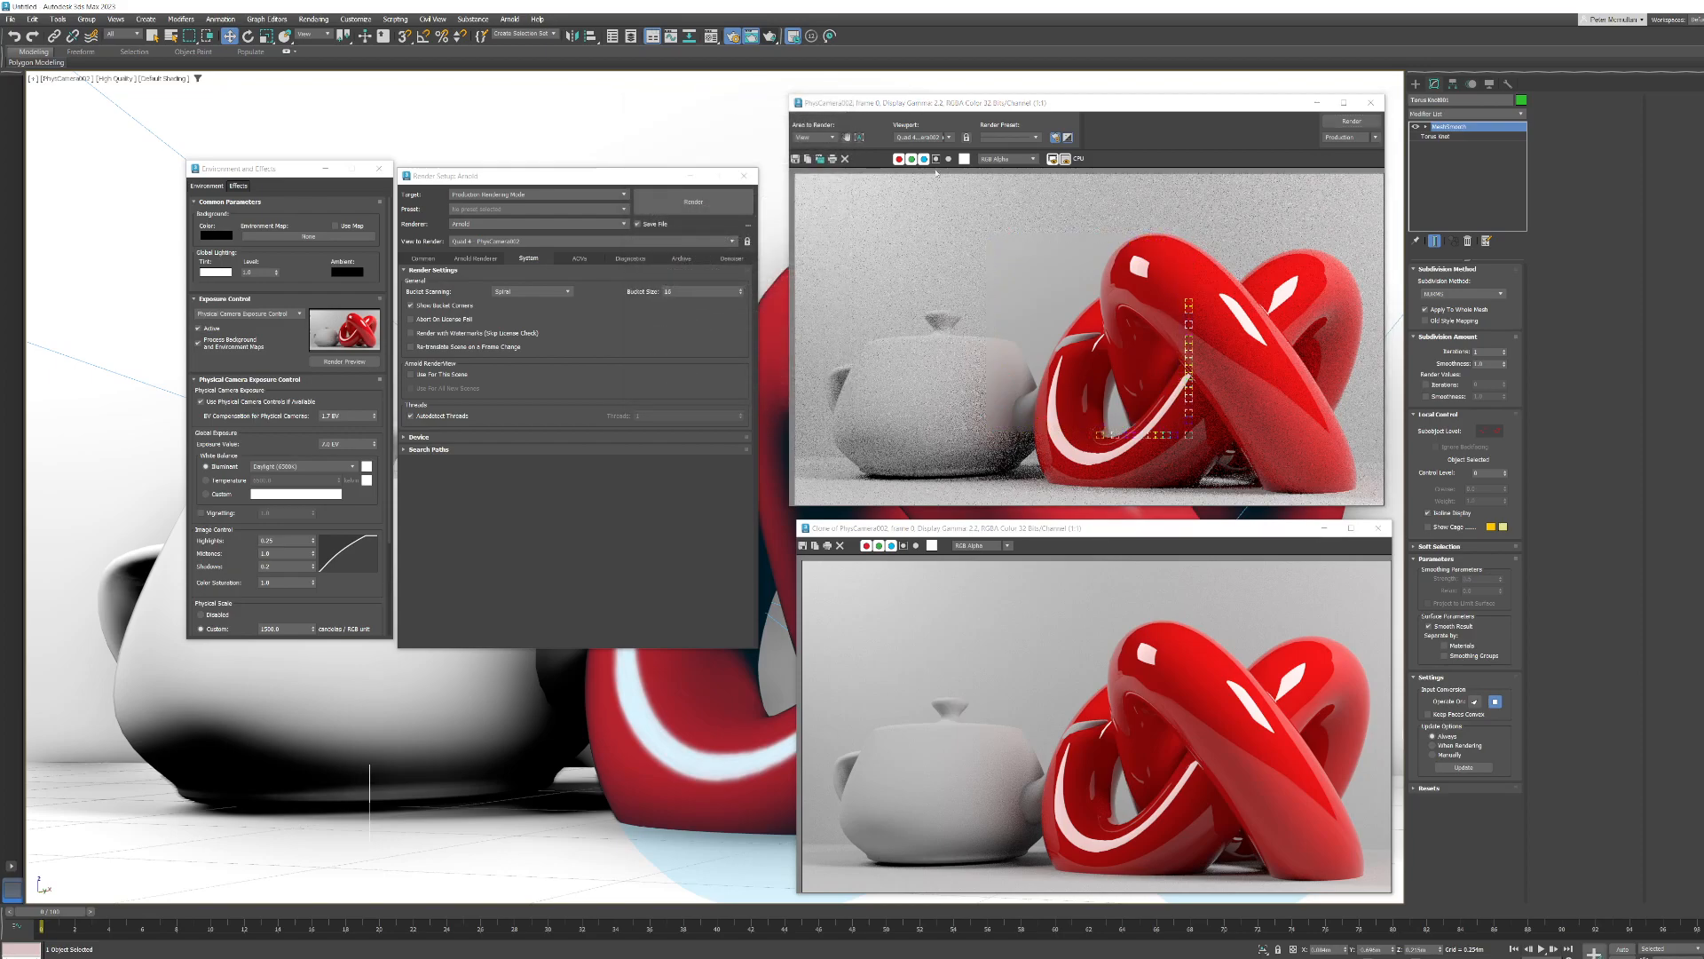
Set the area to render to Region and fit the region around the gap between the teapot and the torus knot
left_click_drag(878, 107, 865, 114)
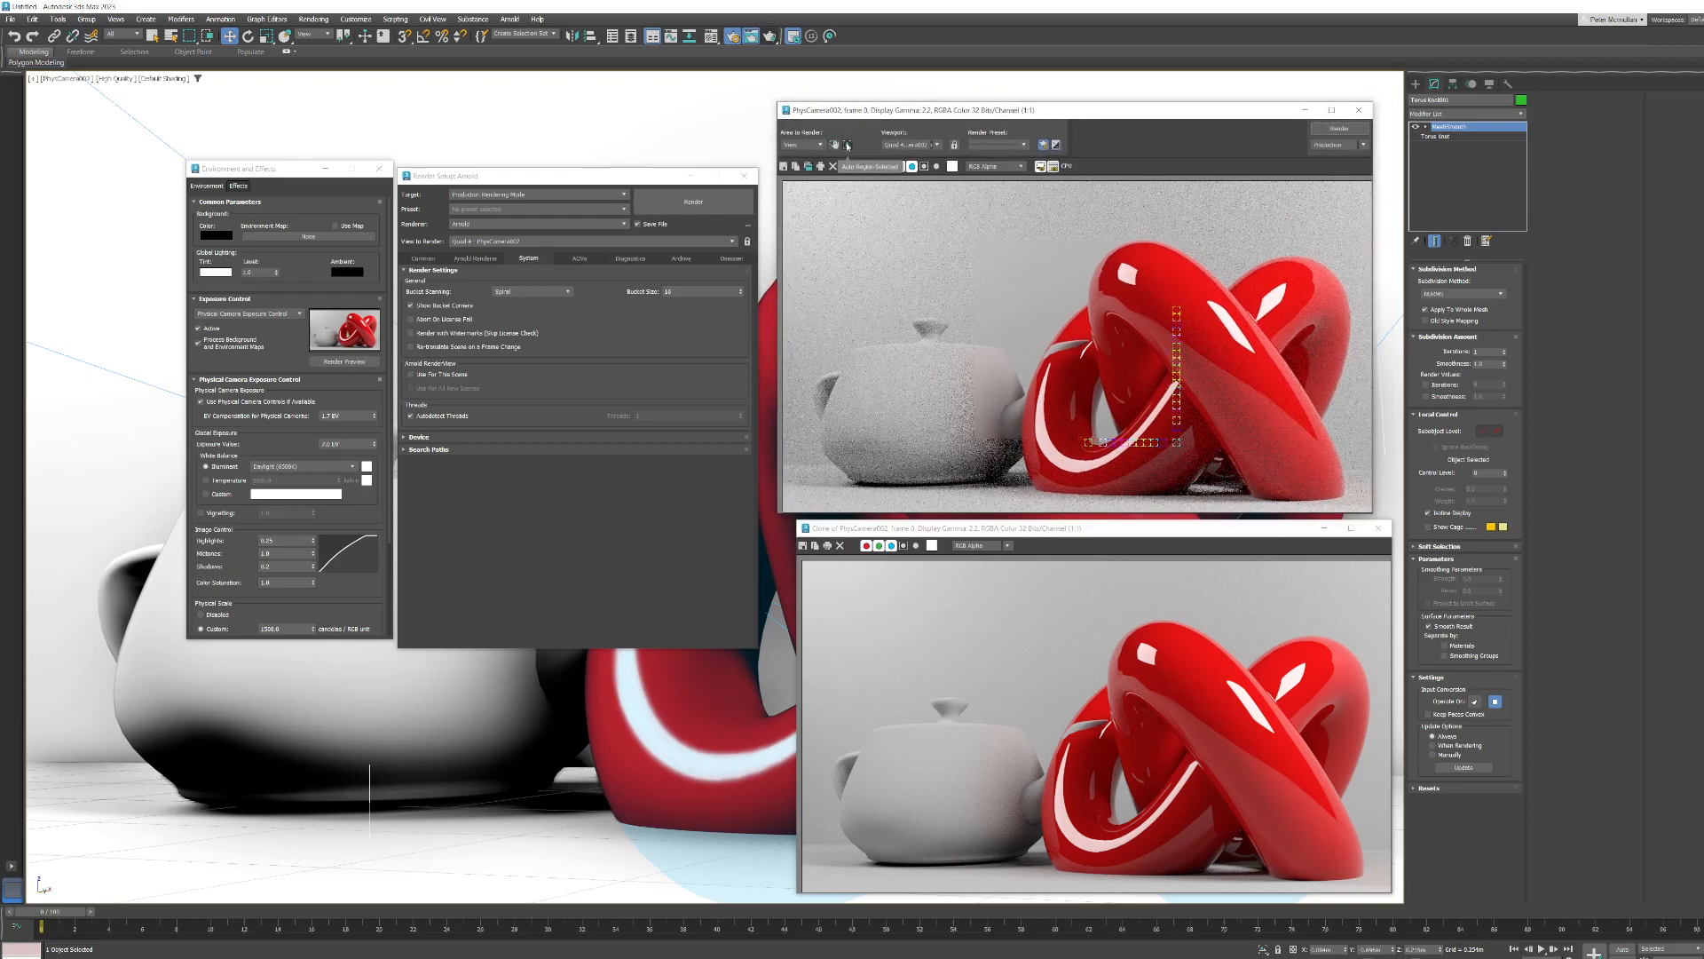
left_click(803, 145)
left_click(800, 169)
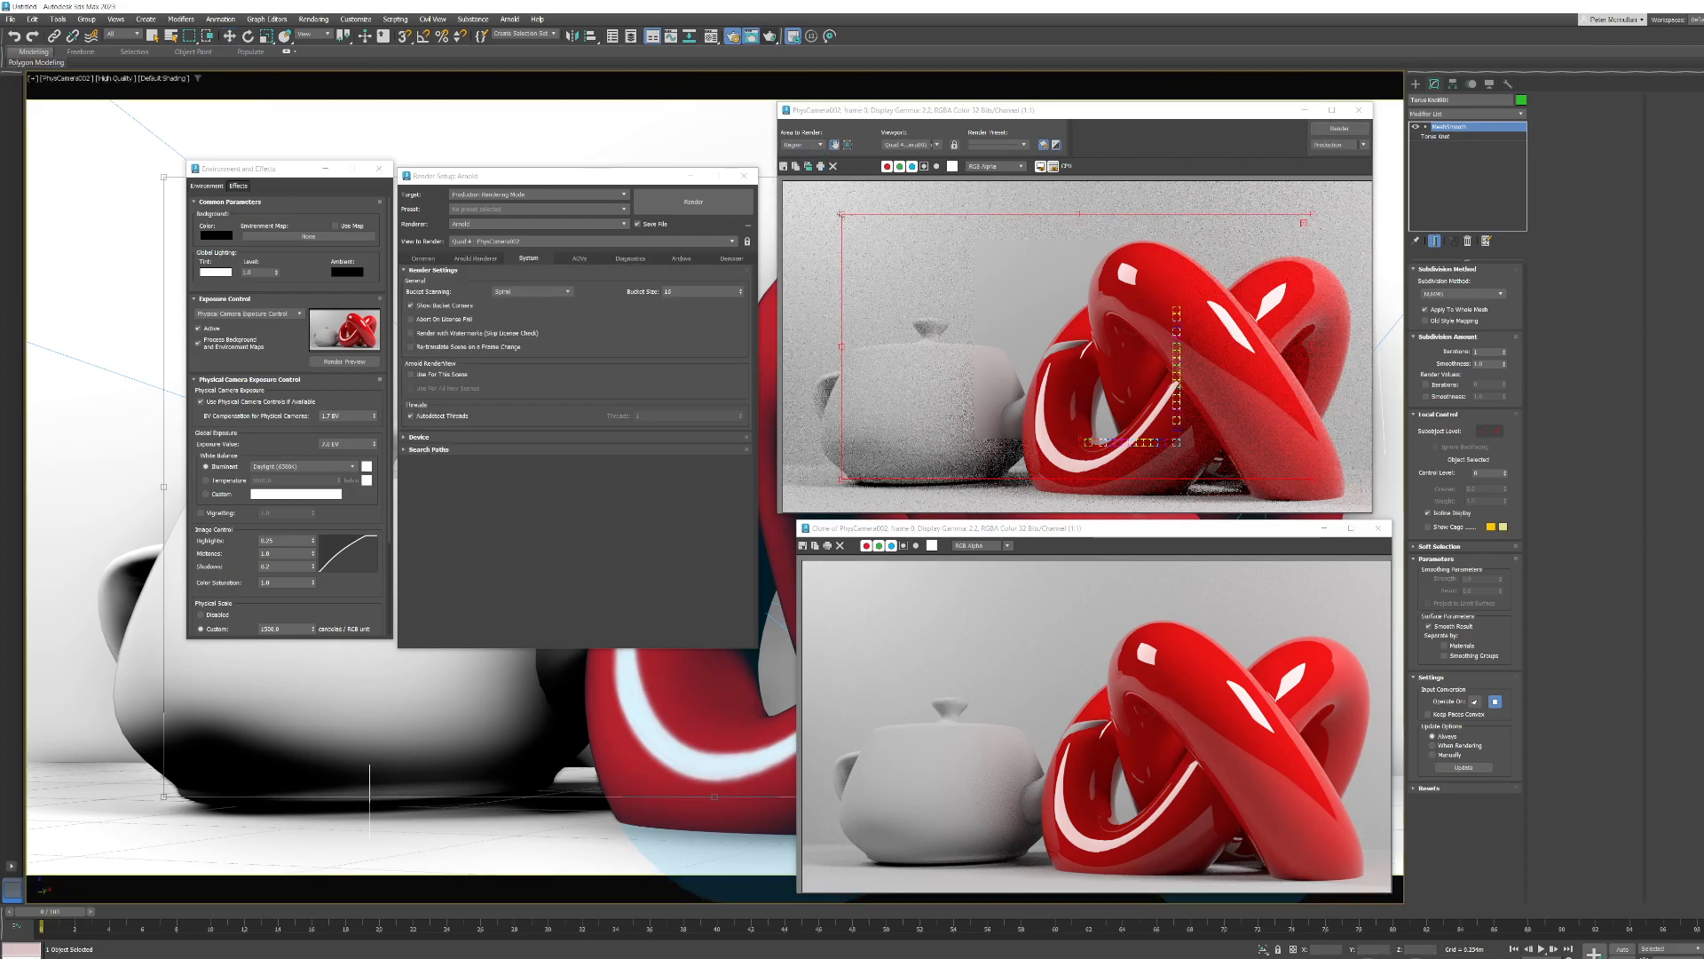
left_click_drag(842, 214, 1010, 415)
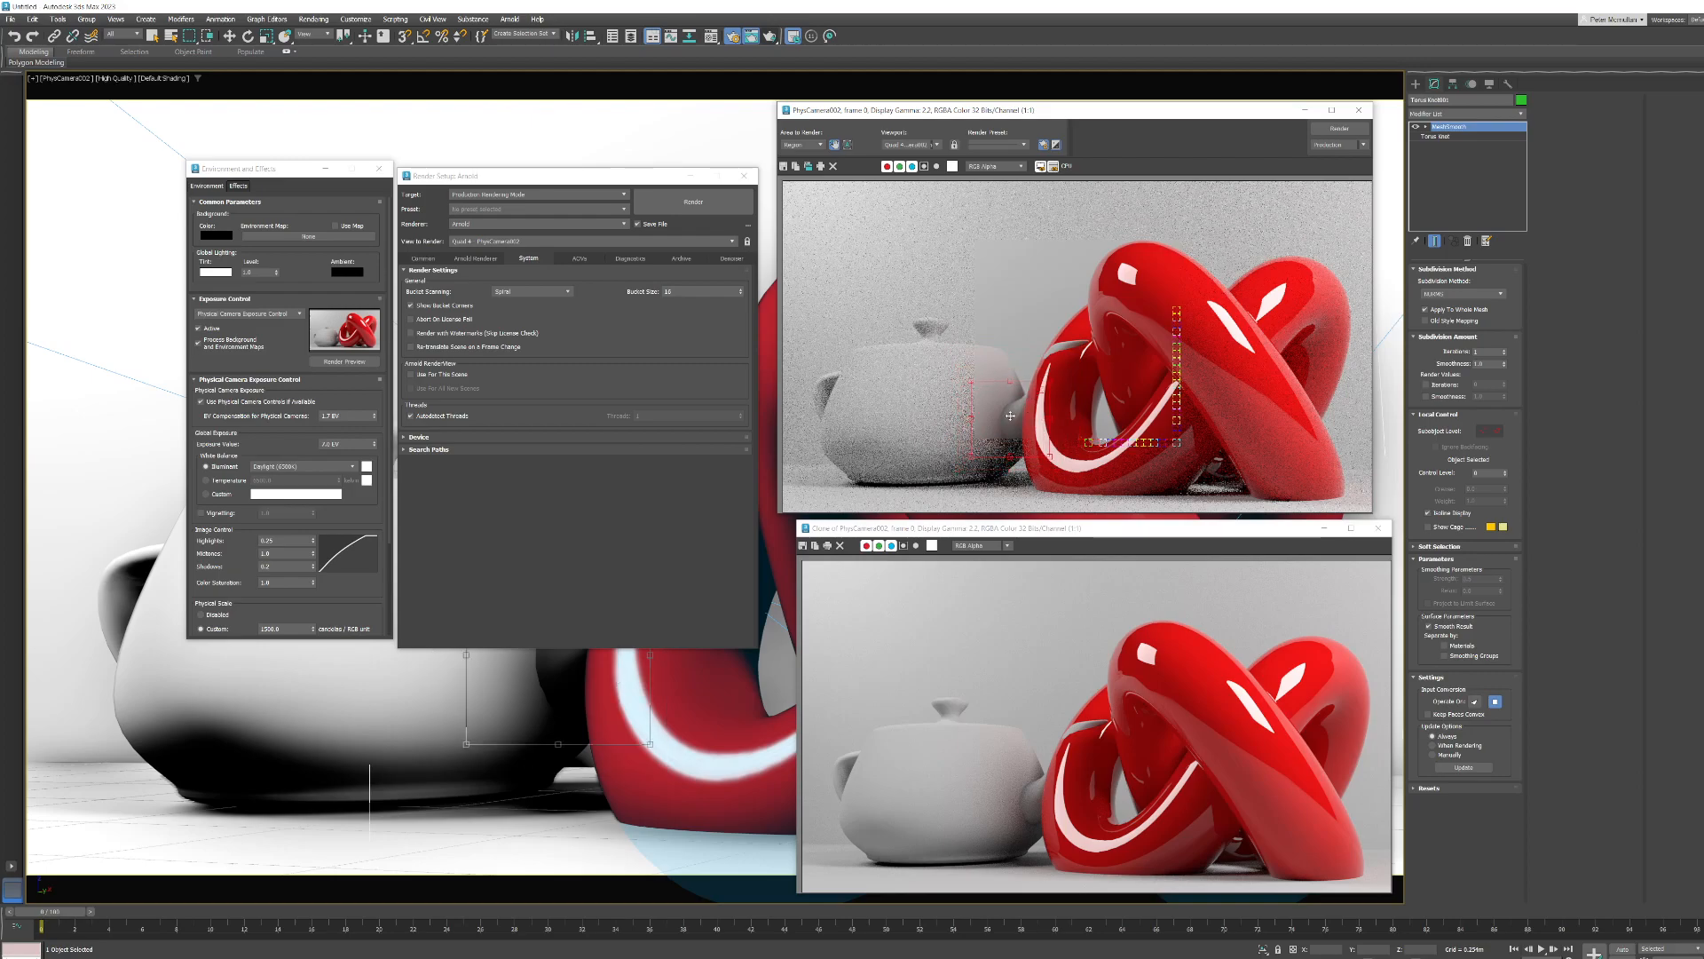
Enlarge the render region over the teapot's side, set Camera (AA) samples to 9 and render the region
left_click(471, 258)
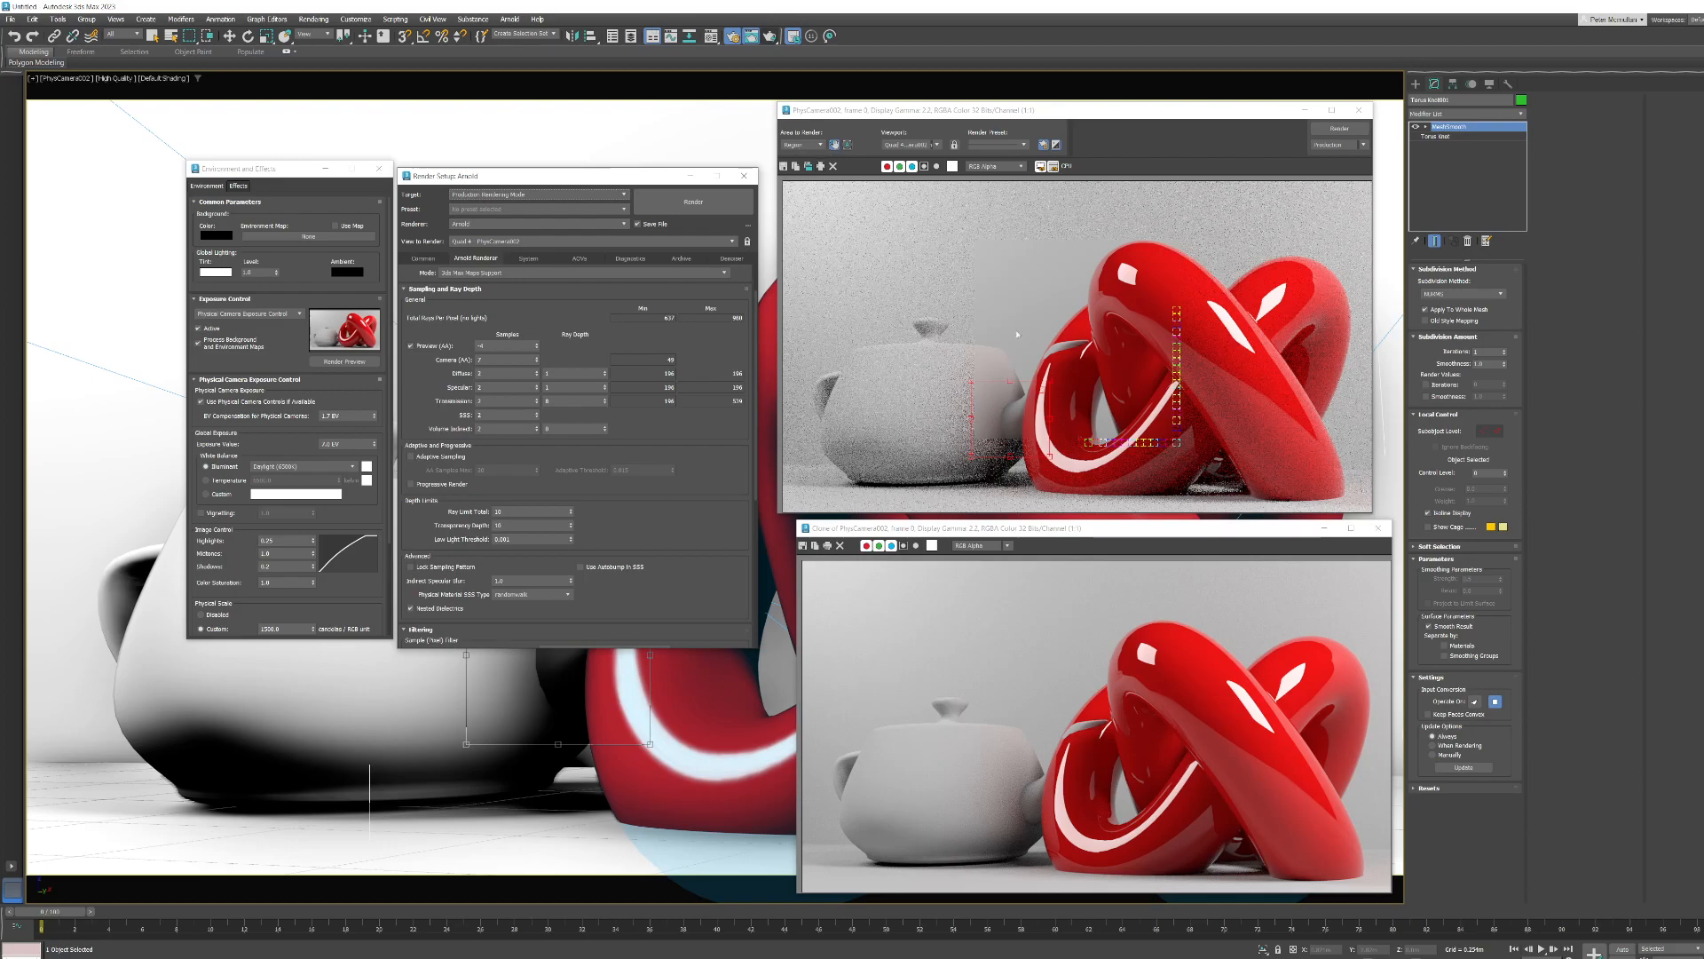
mouse_move(972, 380)
left_mouse_down()
mouse_move(926, 380)
mouse_move(946, 368)
left_mouse_up()
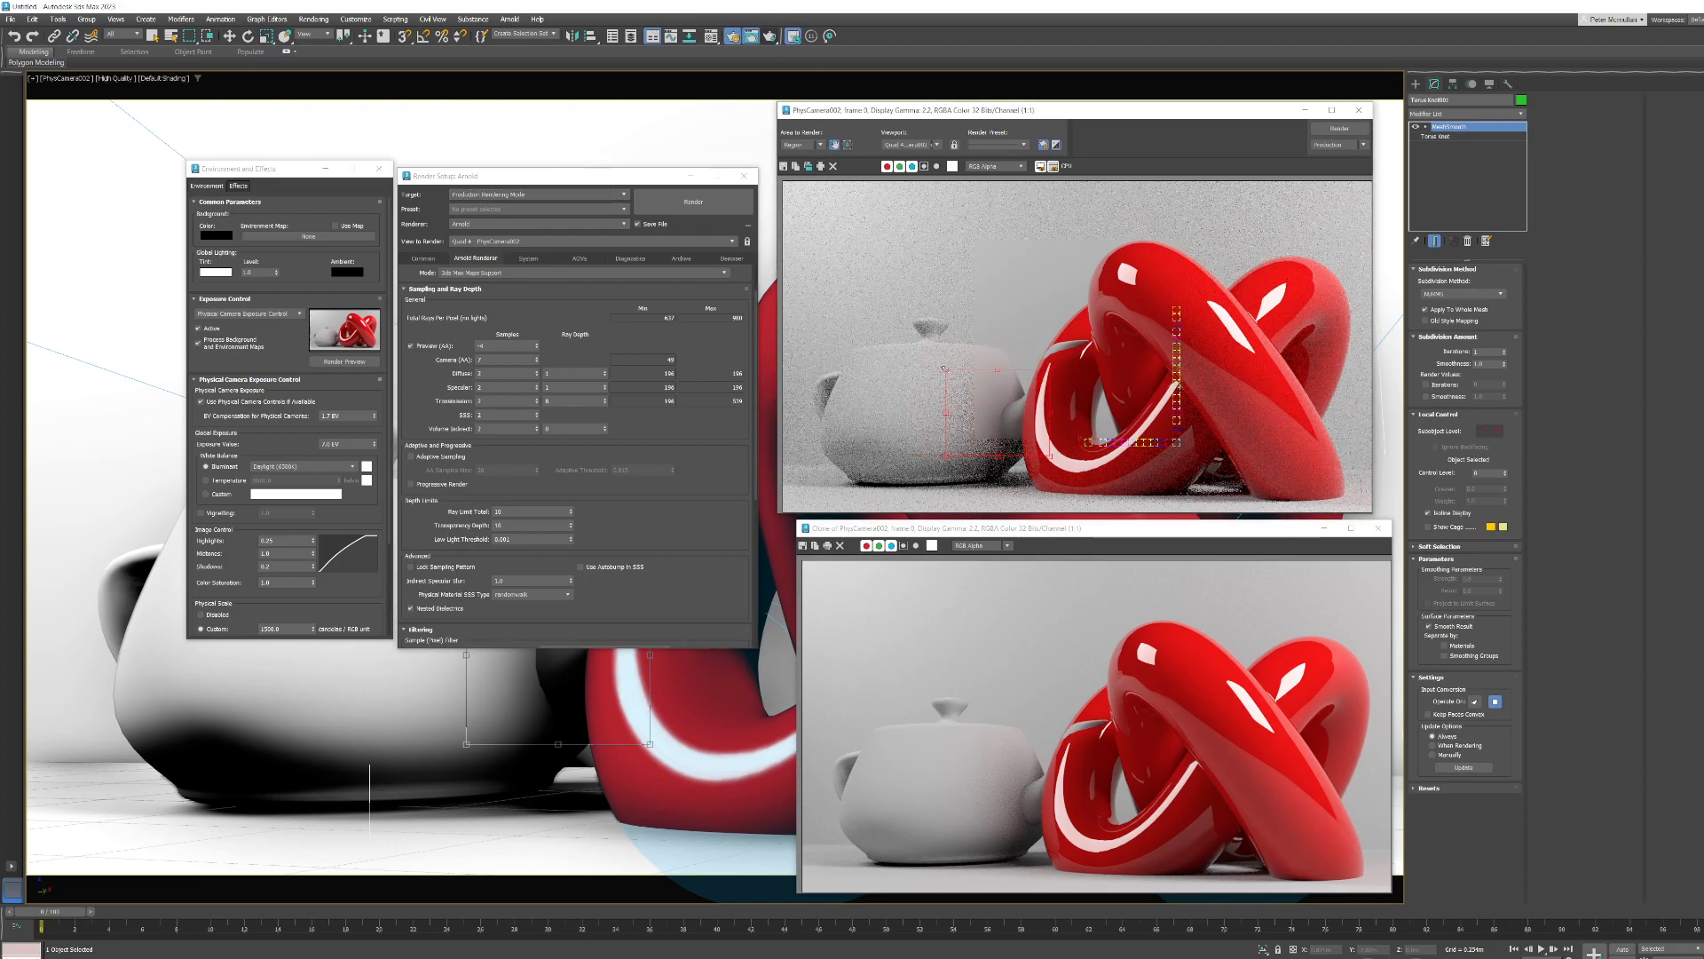
left_click_drag(539, 362, 538, 359)
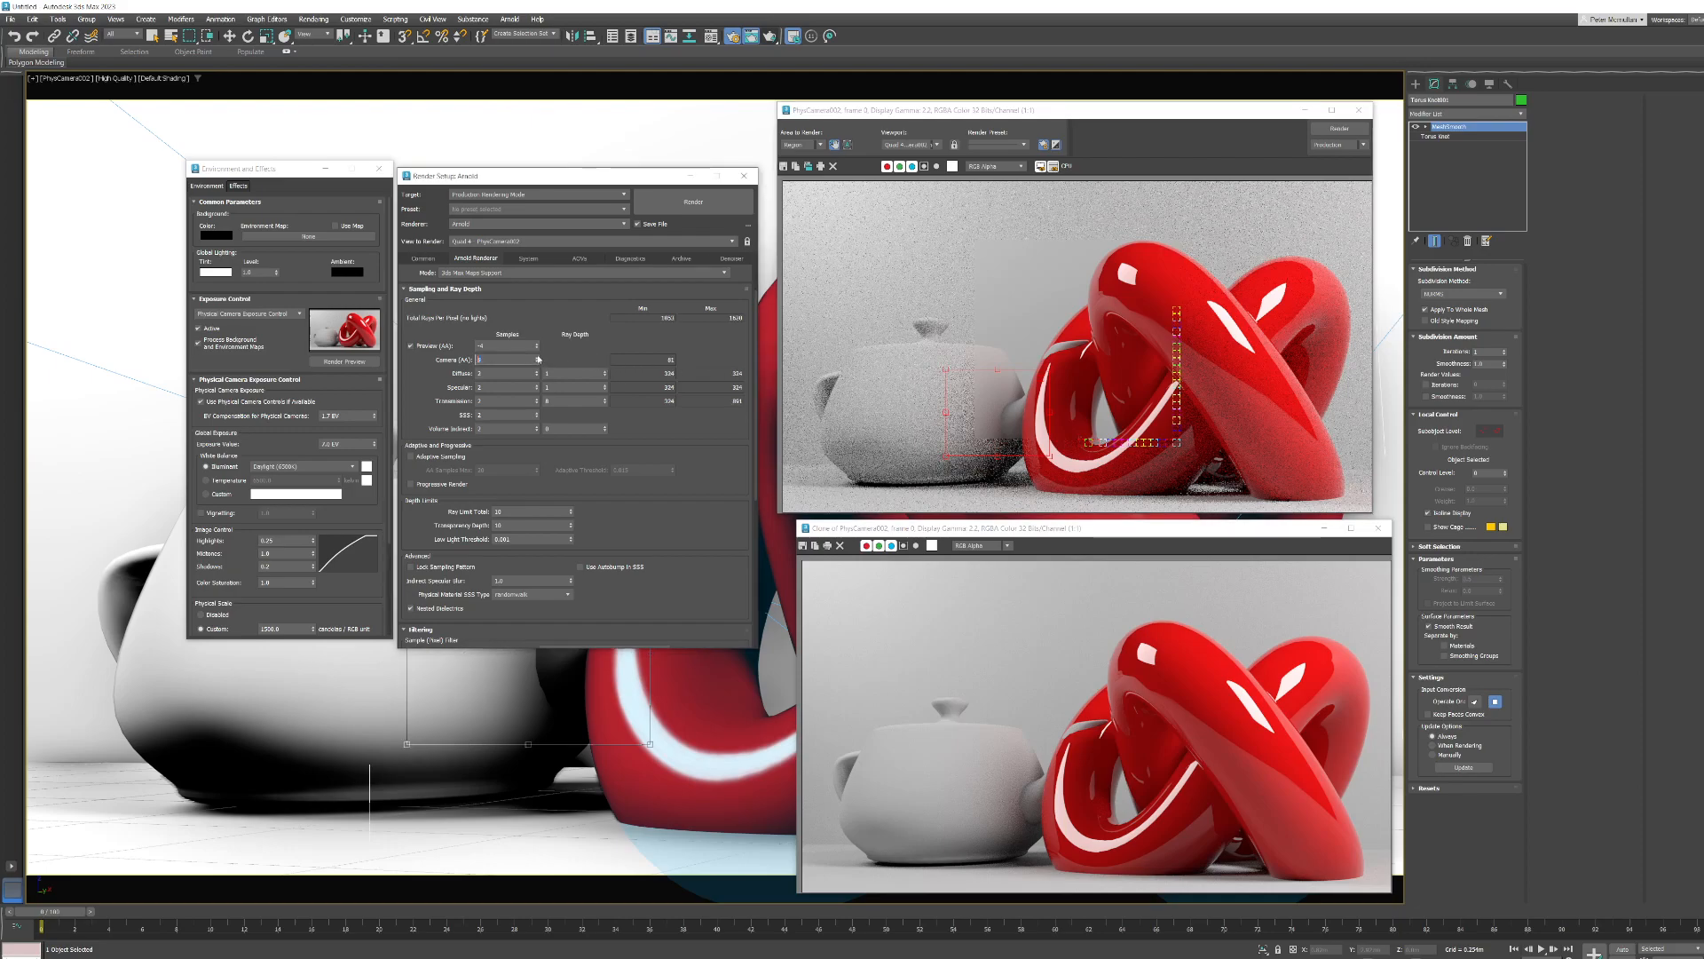
left_click(1340, 129)
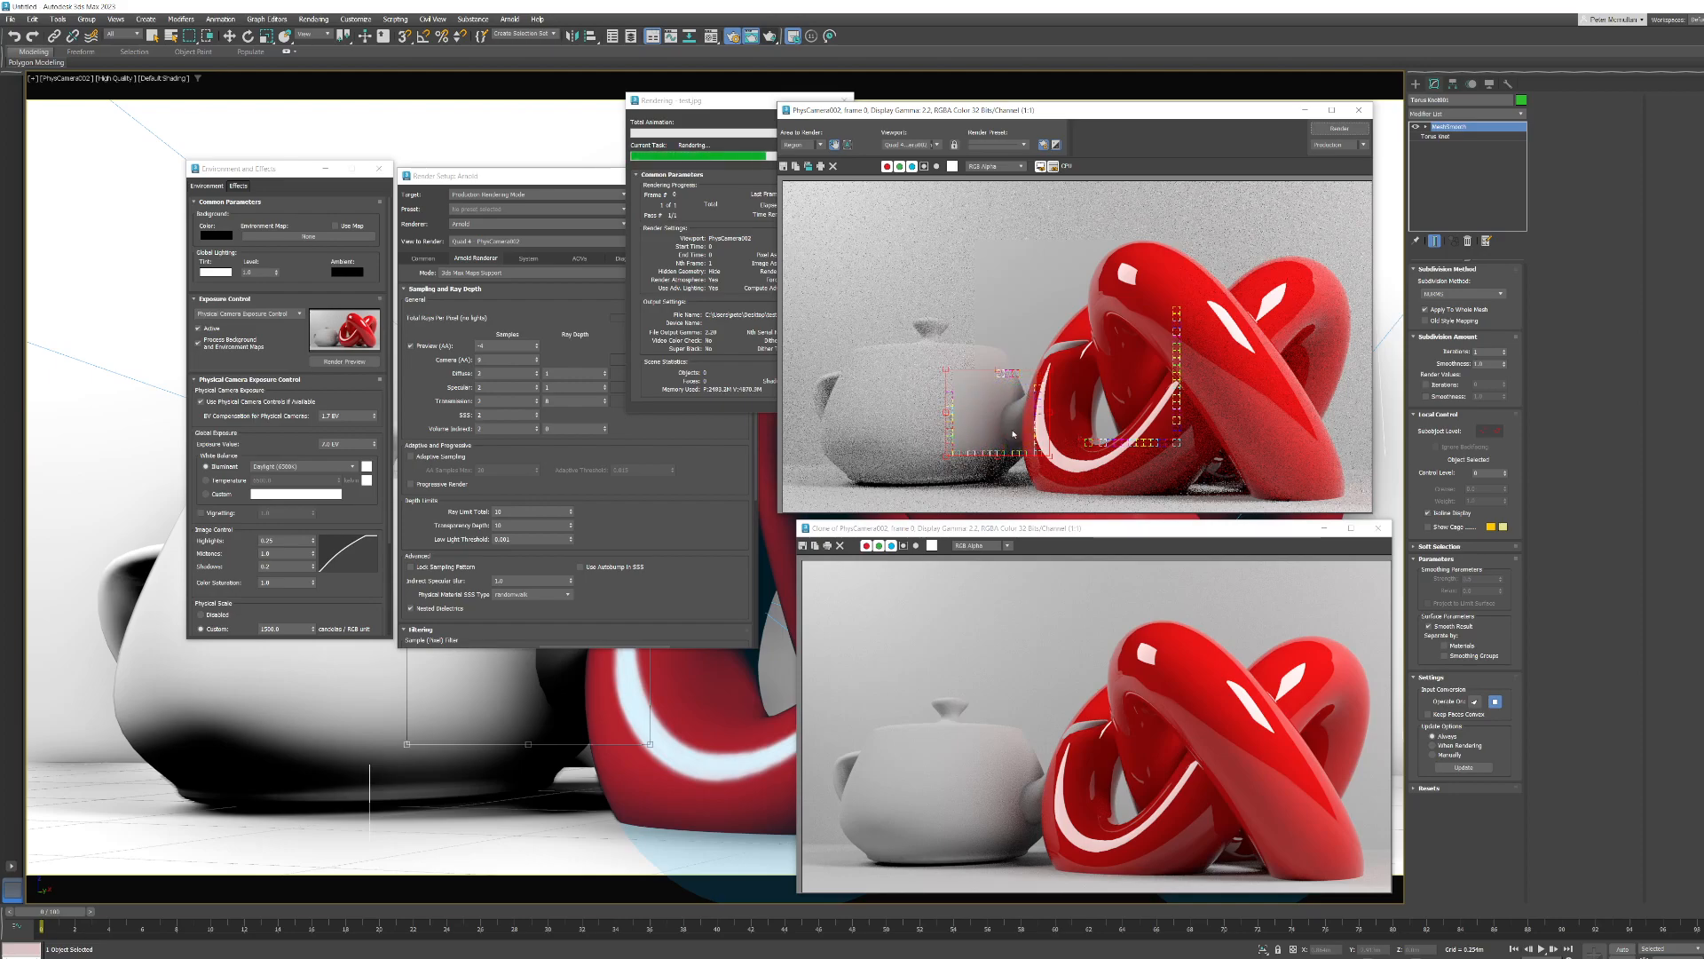
Move the render region over the teapot's lid and upper body and render it
left_click_drag(996, 396, 898, 343)
left_click(1339, 129)
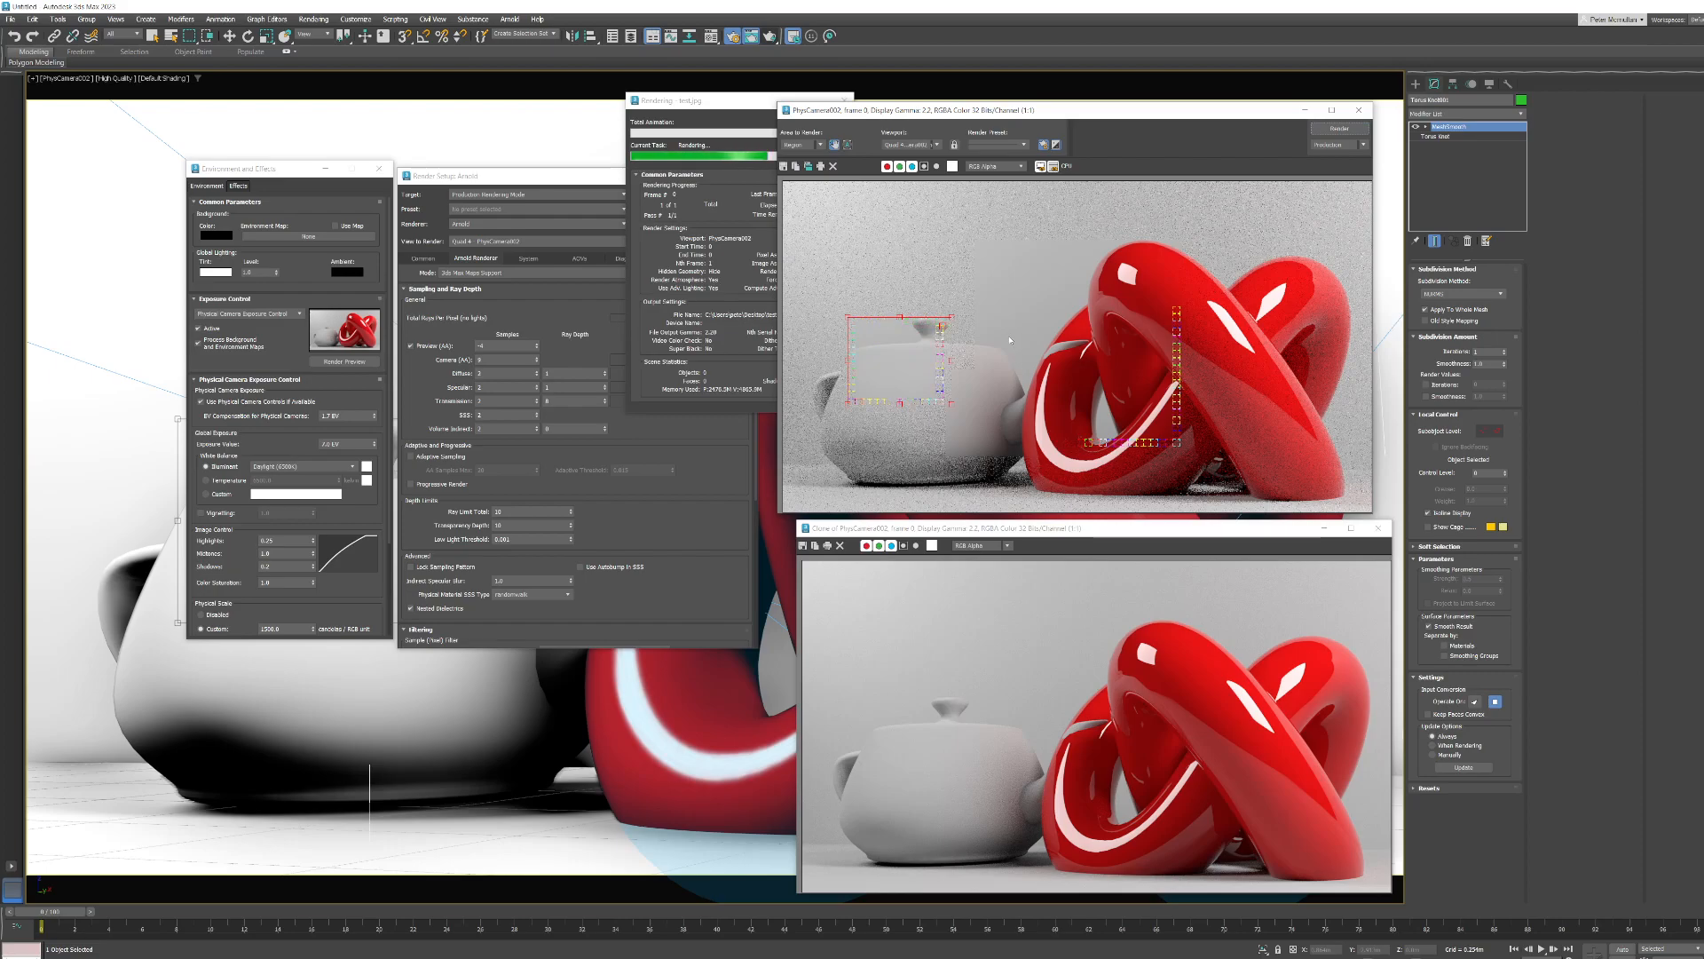
left_click(804, 144)
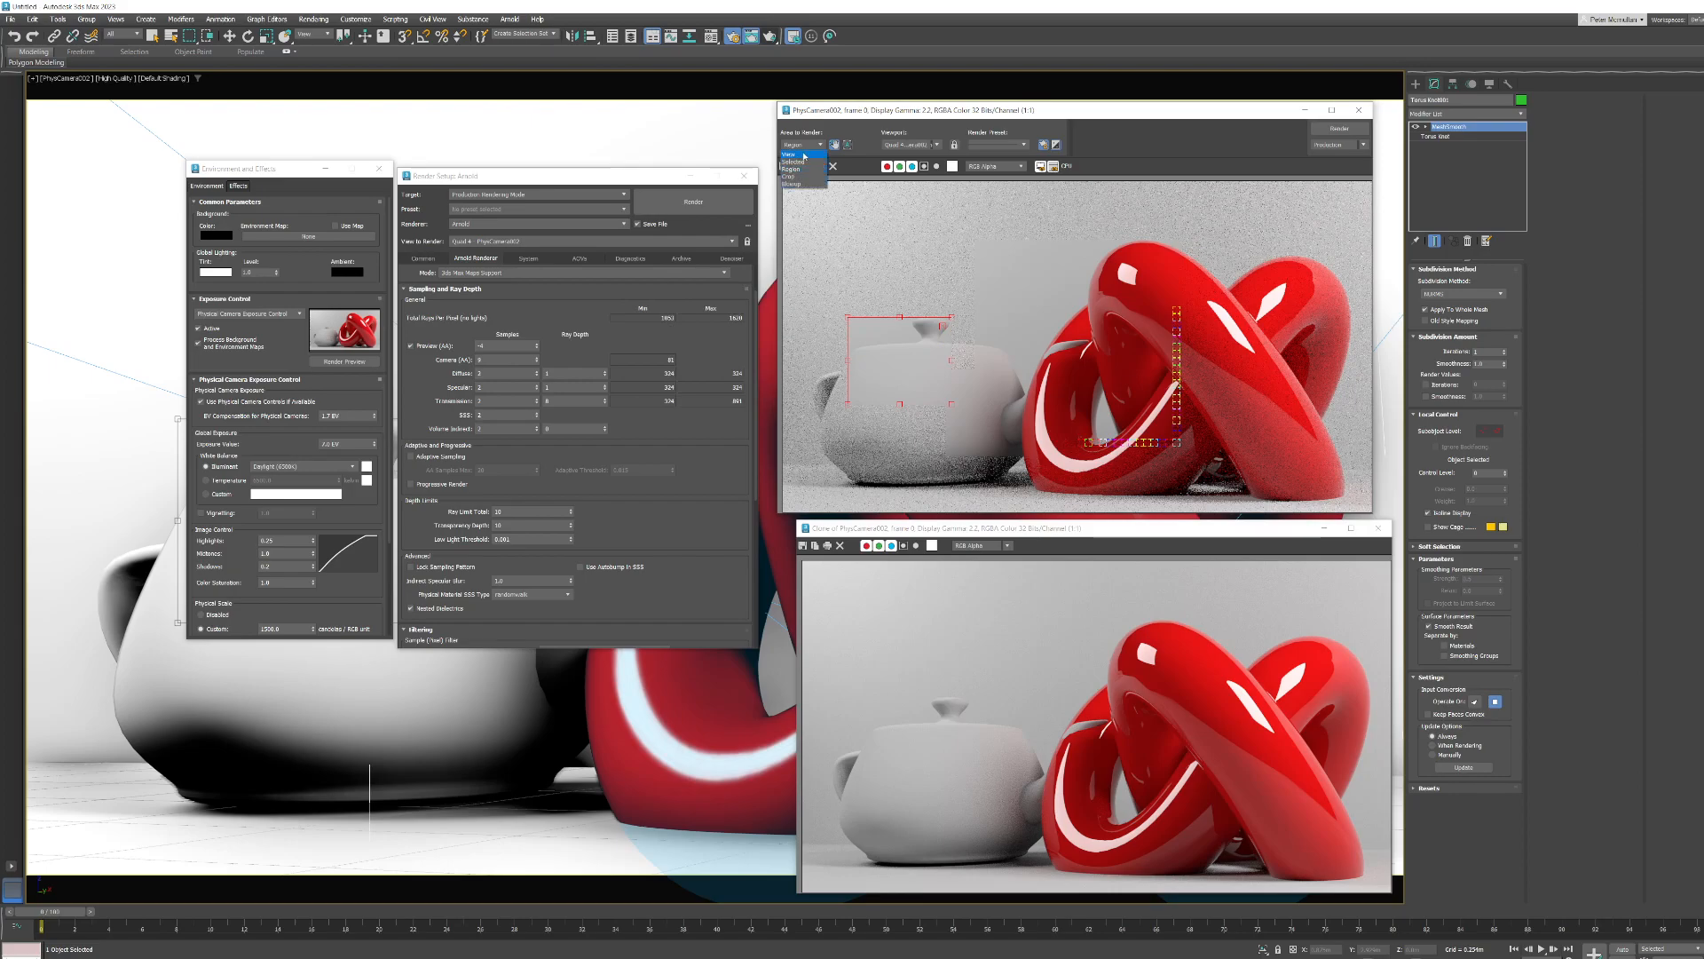
left_click(430, 954)
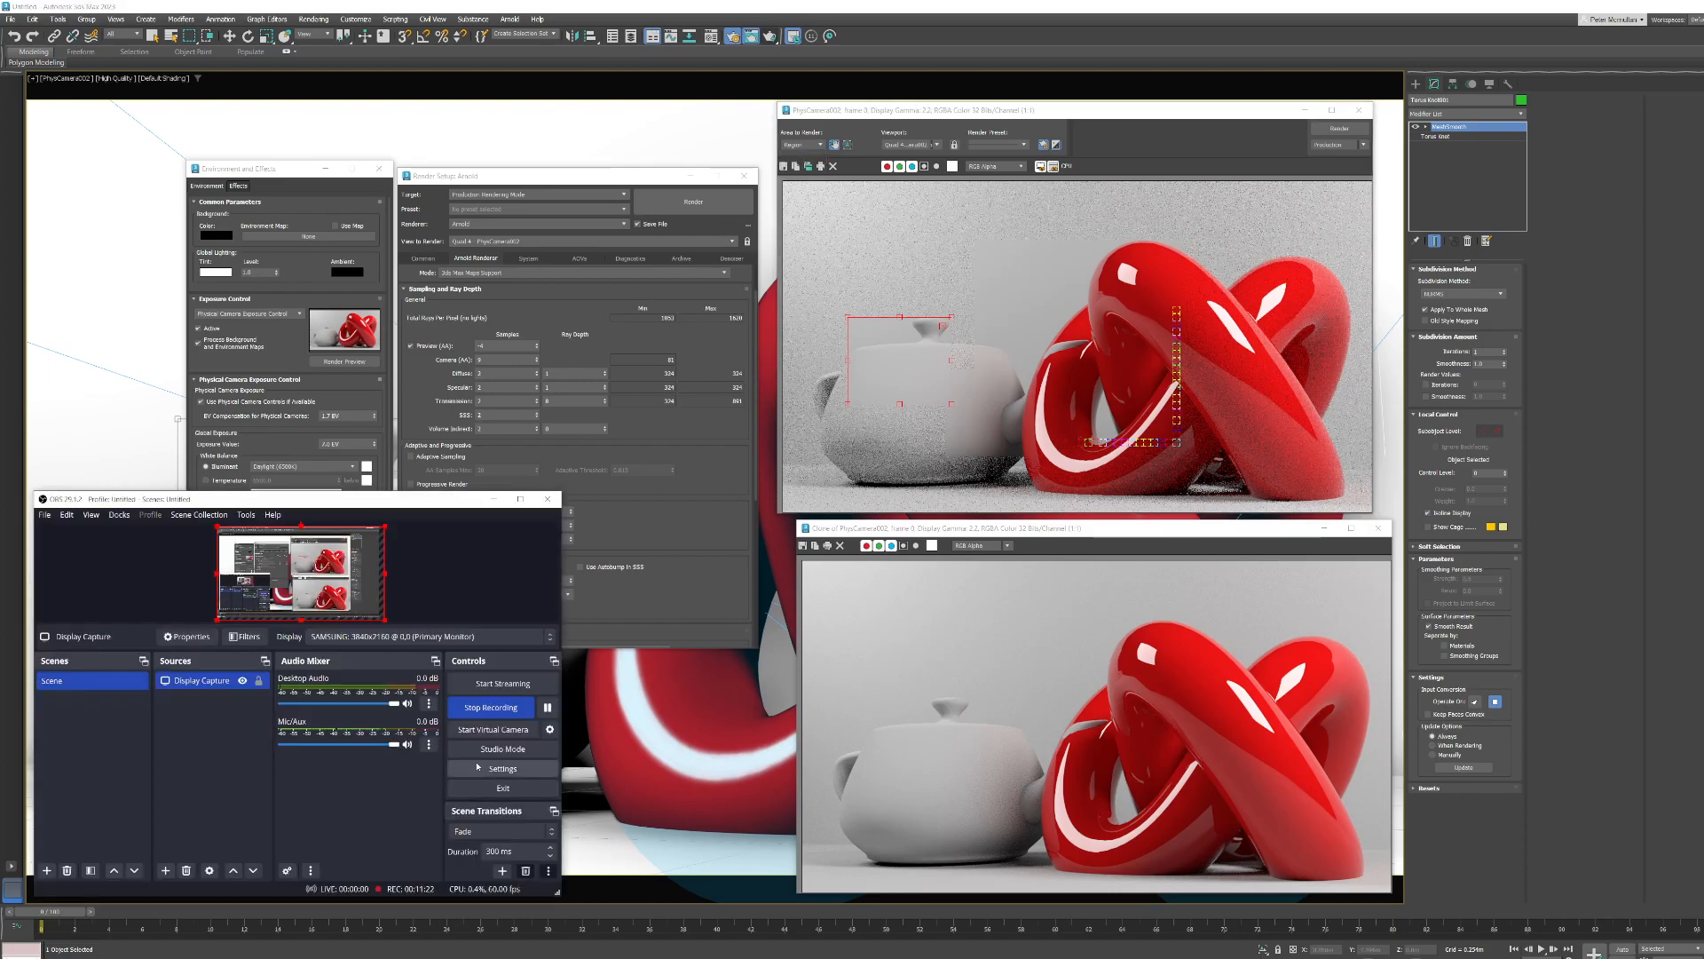